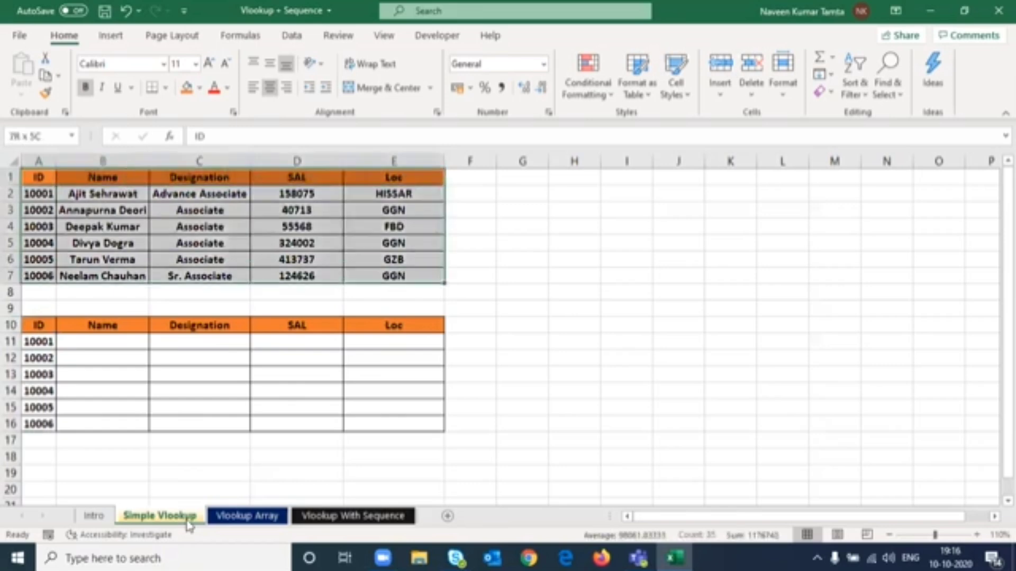
- In B11, enter the formula =VLOOKUP($A11,$A$1:$E$7, 2,0) to look up the name for the first ID
{"action": "key", "text": "Down"}
{"action": "key", "text": "Down"}
{"action": "key", "text": "Down"}
{"action": "key", "text": "Down"}
{"action": "key", "text": "Down"}
{"action": "key", "text": "Down"}
{"action": "key", "text": "Down"}
{"action": "key", "text": "Down"}
{"action": "key", "text": "Down"}
{"action": "key", "text": "Down"}
{"action": "key", "text": "Down"}
{"action": "key", "text": "Down"}
{"action": "key", "text": "Right"}
{"action": "key", "text": "Up"}
{"action": "key", "text": "Up"}
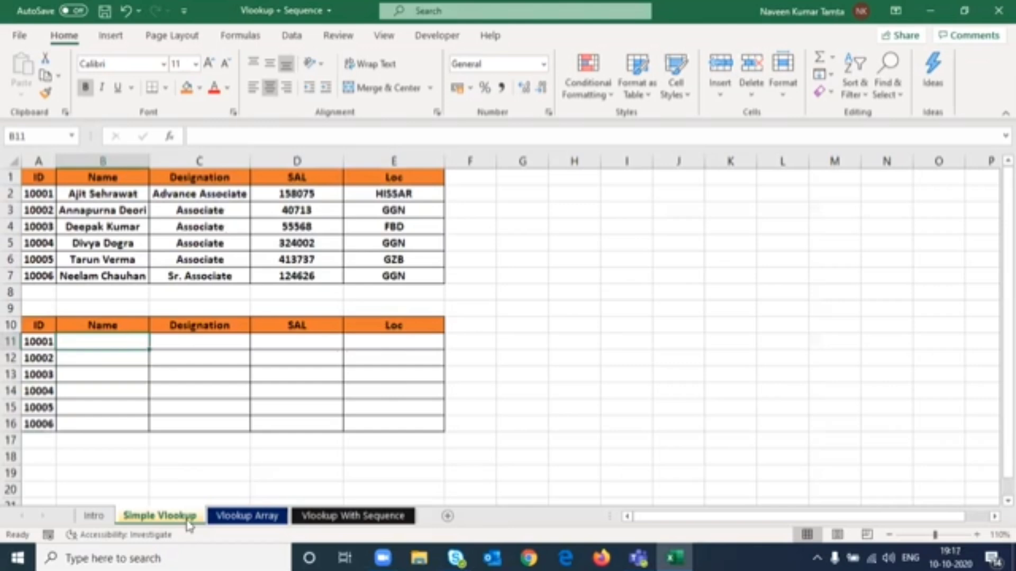
{"action": "type", "text": "=vl"}
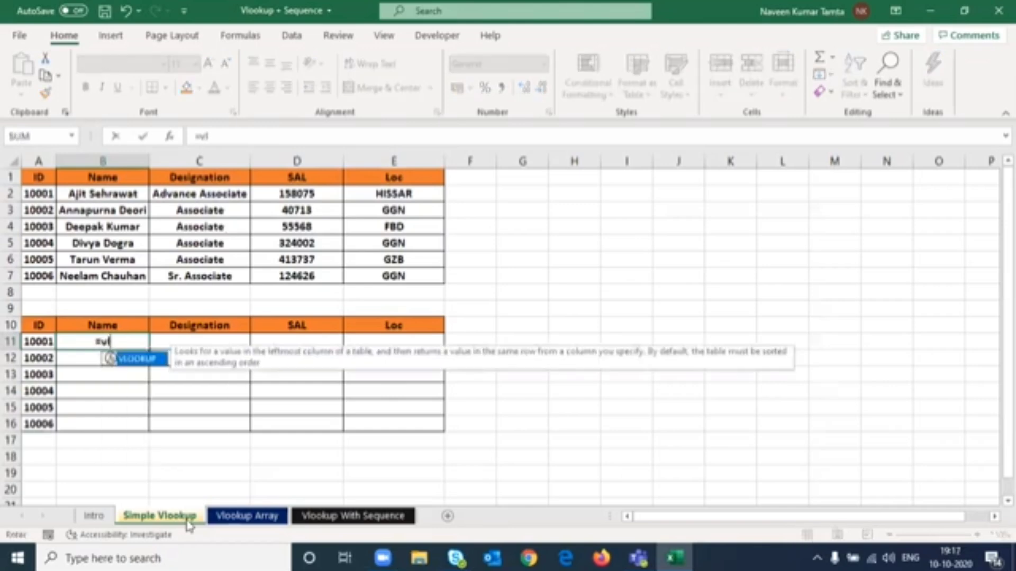
{"action": "key", "text": "Tab"}
{"action": "key", "text": "Left"}
{"action": "key", "text": "F4"}
{"action": "key", "text": "F4"}
{"action": "key", "text": "F4"}
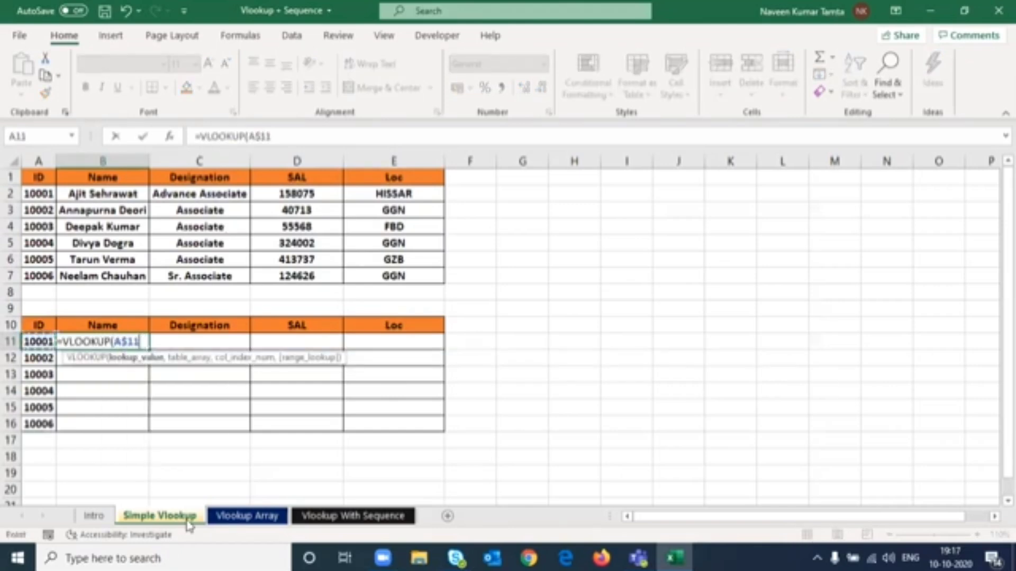
{"action": "type", "text": ","}
{"action": "key", "text": "ctrl+Up"}
{"action": "key", "text": "ctrl+Up"}
{"action": "key", "text": "ctrl+Up"}
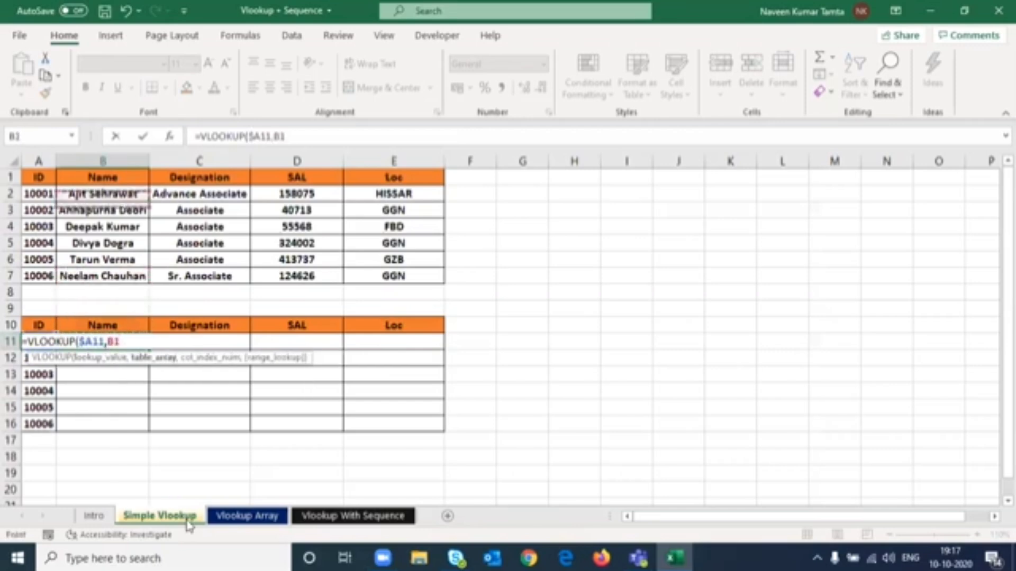
{"action": "key", "text": "Left"}
{"action": "key", "text": "ctrl+shift+Right"}
{"action": "key", "text": "ctrl+shift+Down"}
{"action": "key", "text": "F4"}
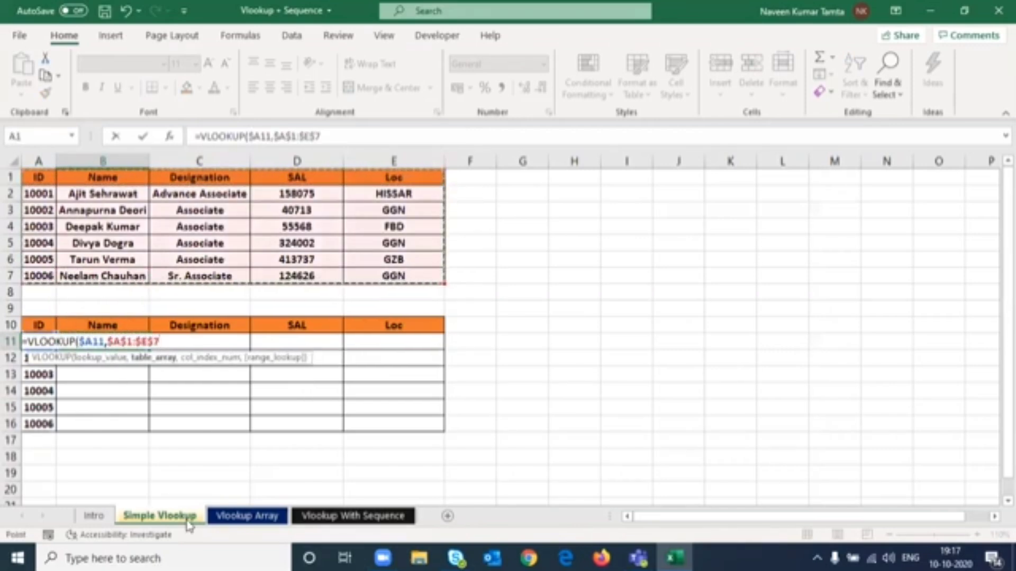
{"action": "type", "text": ","}
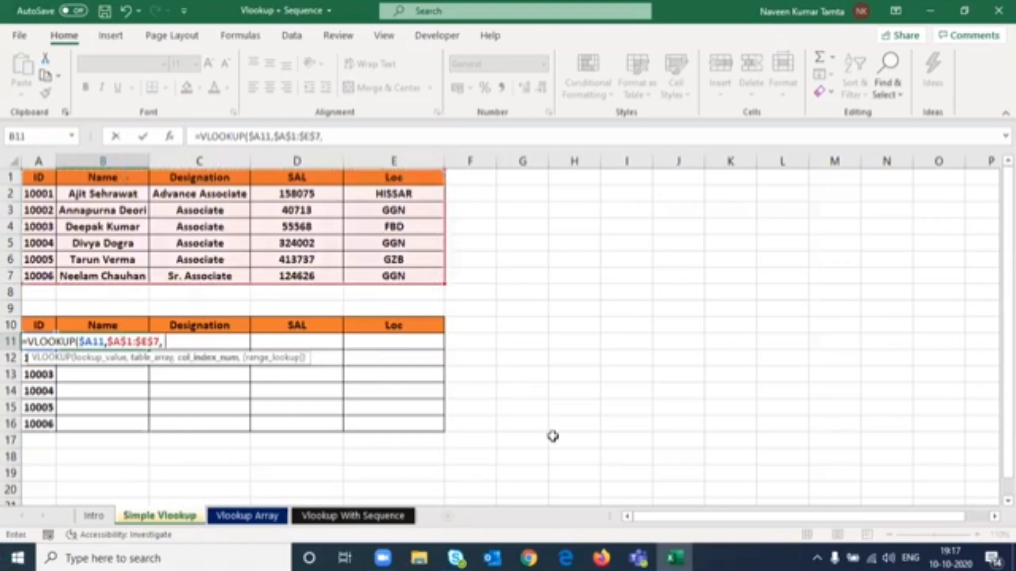
{"action": "type", "text": " 2,0)"}
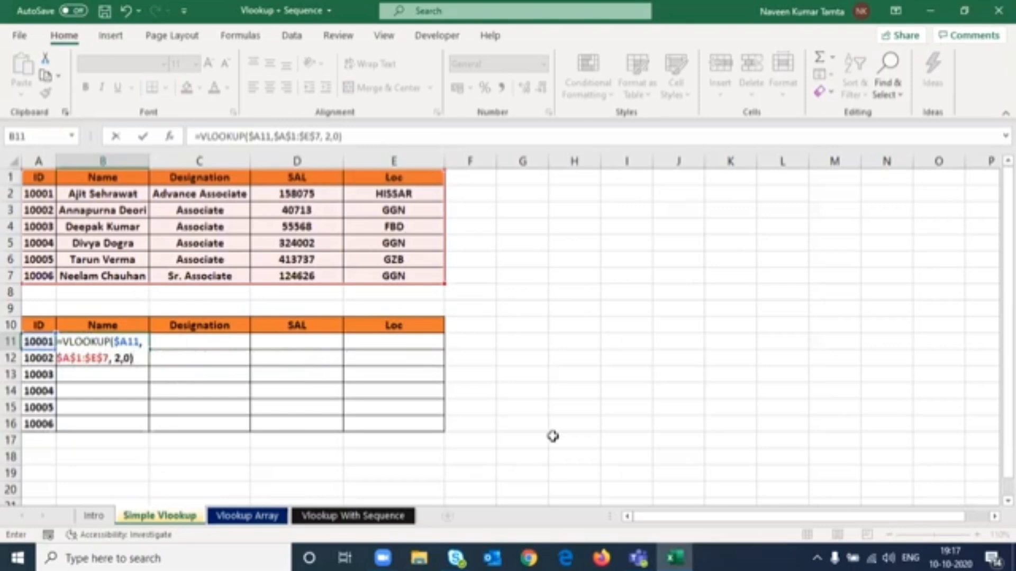
{"action": "key", "text": "ctrl+Return"}
- Fill the B11 formula down through B16 for the remaining IDs
{"action": "key", "text": "shift+Down"}
{"action": "key", "text": "shift+Down"}
{"action": "key", "text": "shift+Down"}
{"action": "key", "text": "shift+Down"}
{"action": "key", "text": "shift+Down"}
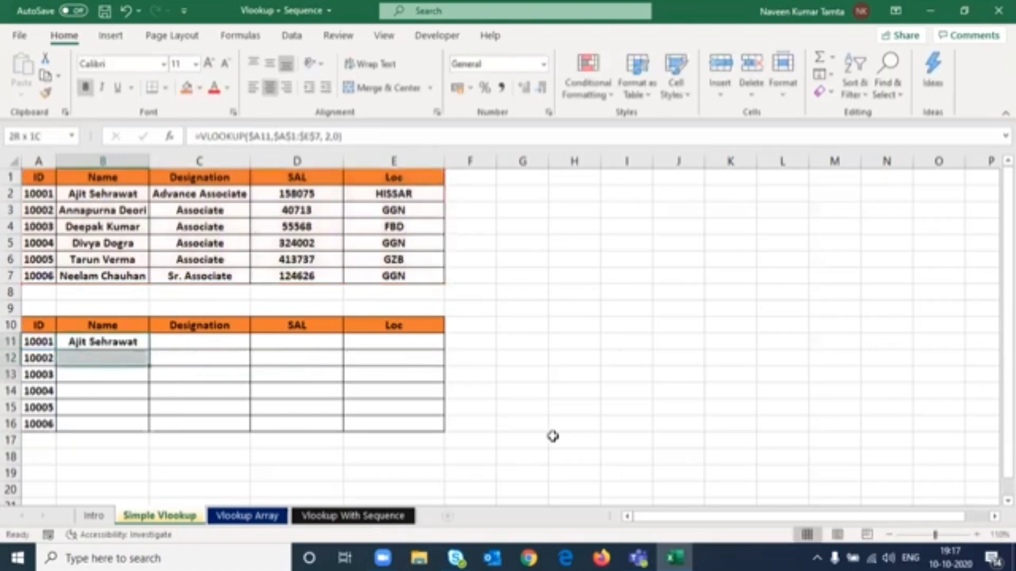
{"action": "key", "text": "ctrl+d"}
{"action": "key", "text": "Up"}
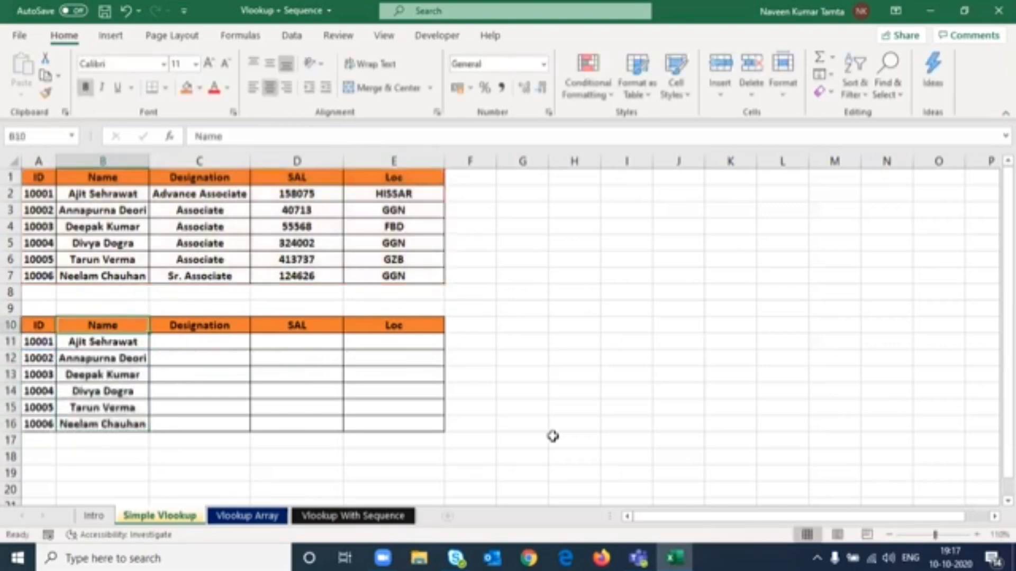
- Copy the B11 lookup formula and paste it into C11
{"action": "key", "text": "Down"}
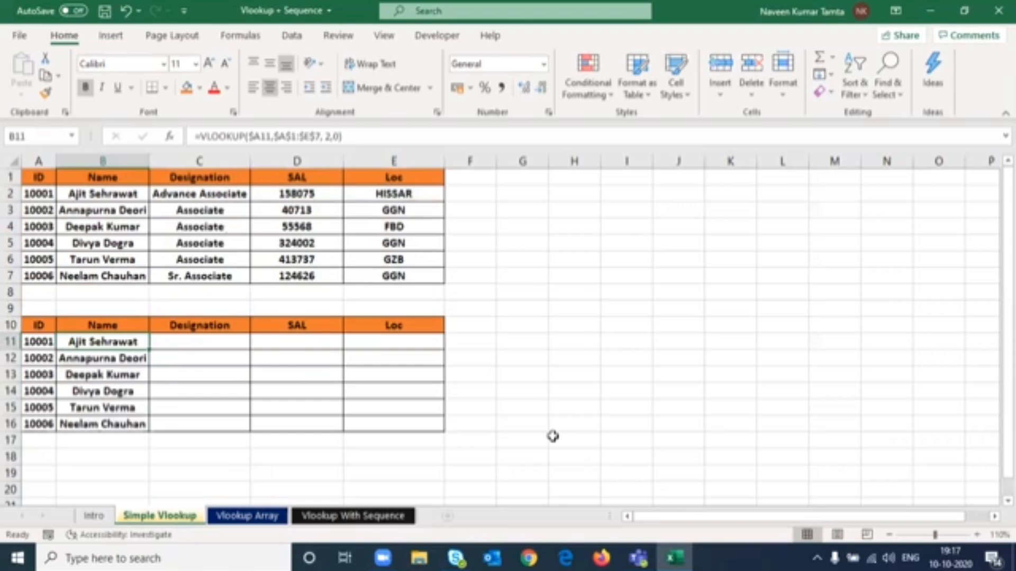
{"action": "key", "text": "Right"}
{"action": "key", "text": "Right"}
{"action": "key", "text": "Right"}
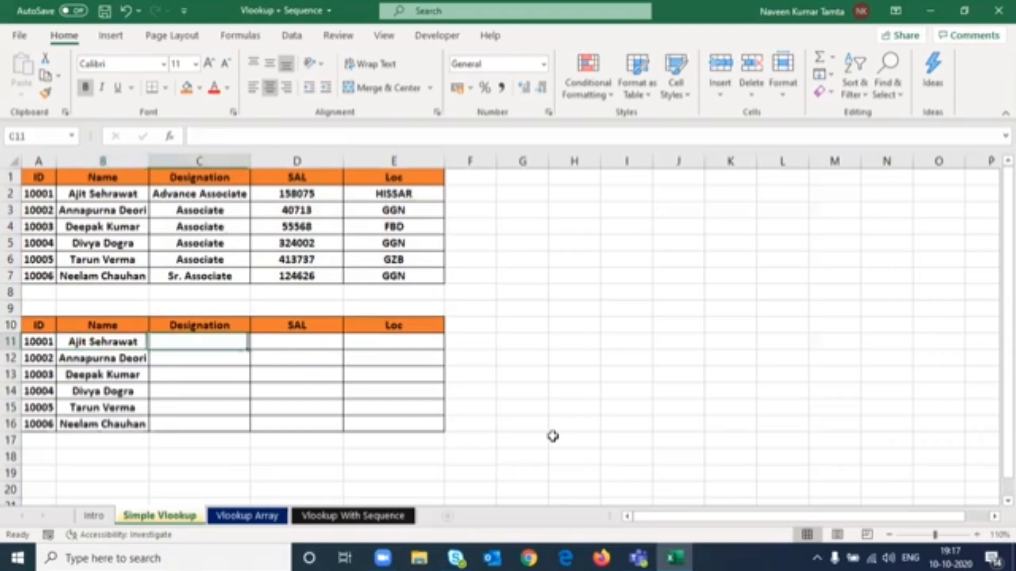
{"action": "key", "text": "Left"}
{"action": "key", "text": "Left"}
{"action": "key", "text": "Left"}
{"action": "key", "text": "Right"}
{"action": "key", "text": "Right"}
{"action": "key", "text": "Right"}
{"action": "key", "text": "Left"}
{"action": "key", "text": "Left"}
- Change the column index in C11's formula to 3 to return the designation
{"action": "key", "text": "Left"}
{"action": "key", "text": "ctrl+c"}
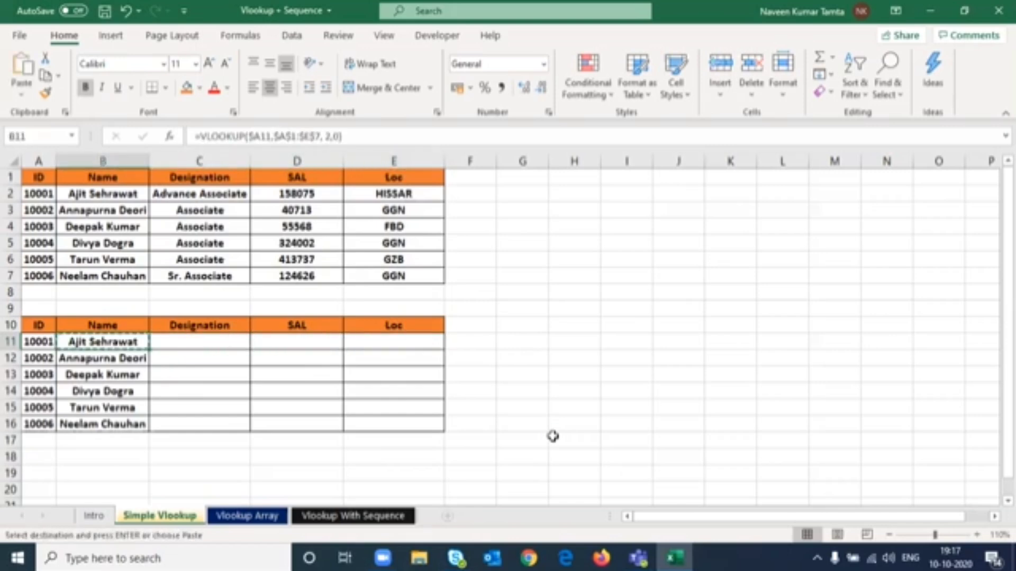
{"action": "key", "text": "Right"}
{"action": "key", "text": "Return"}
{"action": "key", "text": "F2"}
{"action": "key", "text": "Left"}
{"action": "key", "text": "Left"}
{"action": "key", "text": "Left"}
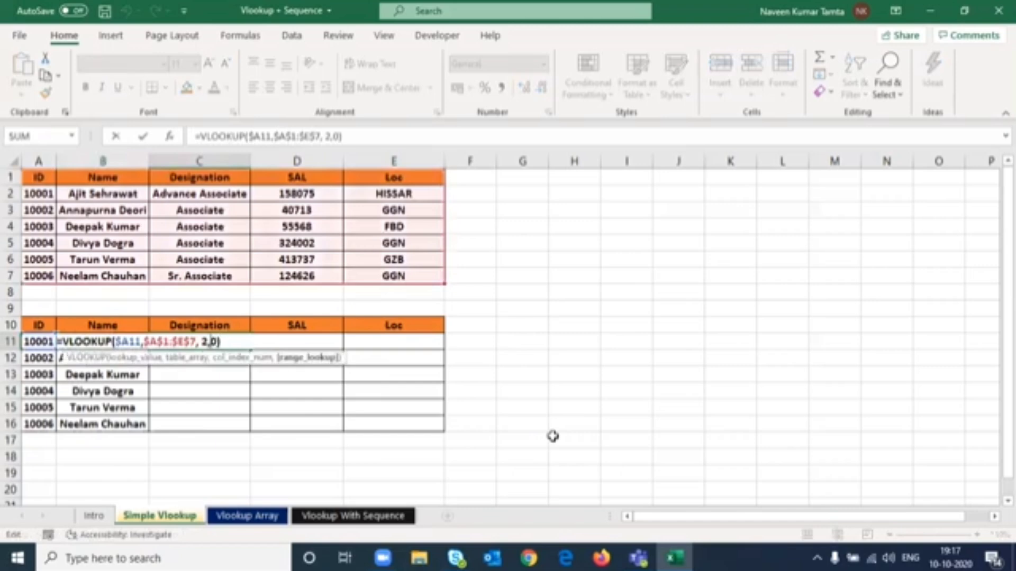
{"action": "key", "text": "BackSpace"}
{"action": "type", "text": "3"}
{"action": "key", "text": "ctrl+Return"}
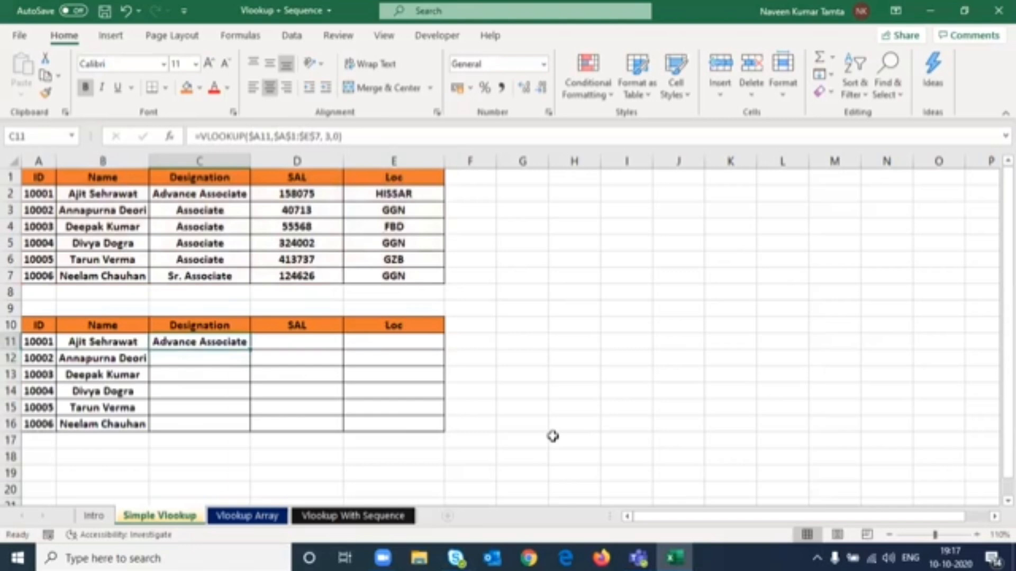
- Fill C11's formula right into D11 and change its column index to 4 for salary
{"action": "key", "text": "shift+Right"}
{"action": "key", "text": "ctrl+r"}
{"action": "key", "text": "Right"}
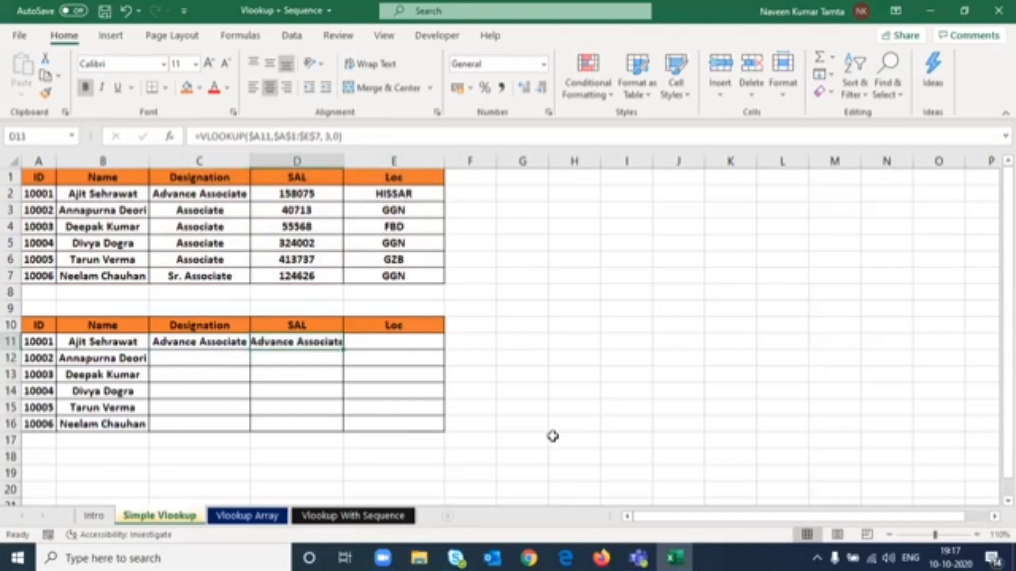
{"action": "key", "text": "F2"}
{"action": "key", "text": "Left"}
{"action": "key", "text": "Left"}
{"action": "key", "text": "Left"}
{"action": "key", "text": "shift+Left"}
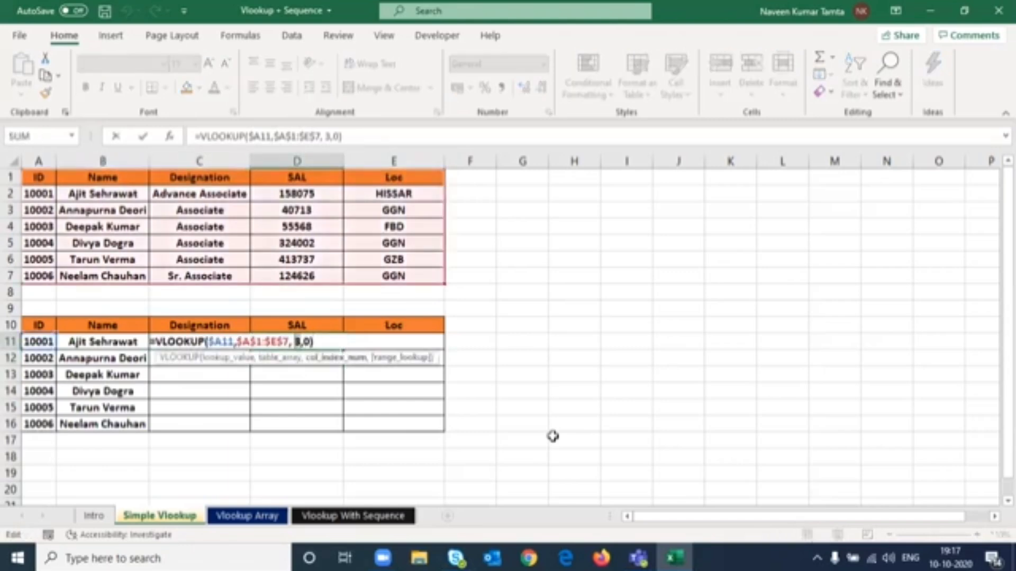
{"action": "type", "text": "4"}
{"action": "key", "text": "ctrl+Return"}
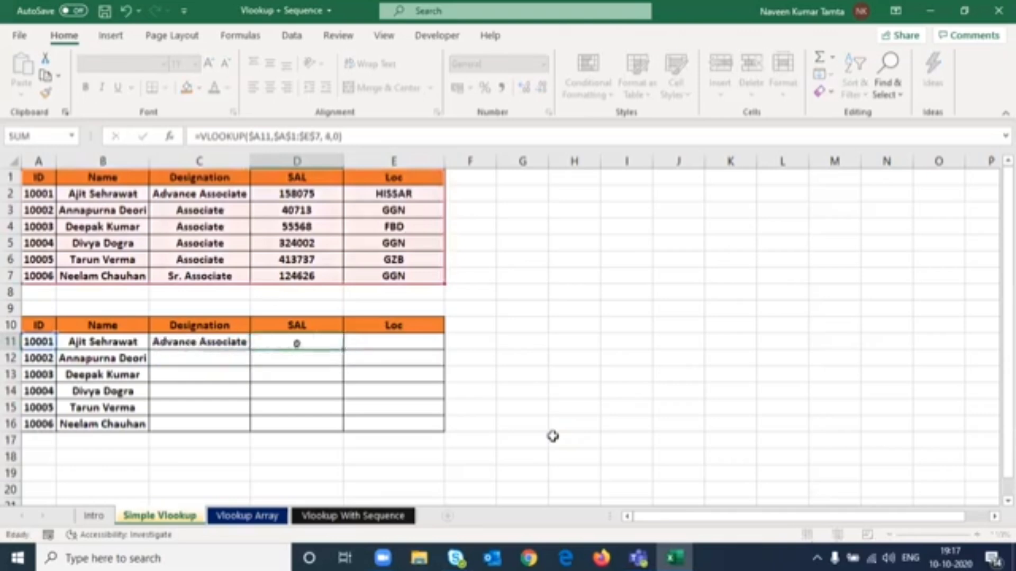
- Fill D11's formula right into E11 and change its column index to 5 for location
{"action": "key", "text": "shift+Right"}
{"action": "key", "text": "ctrl+r"}
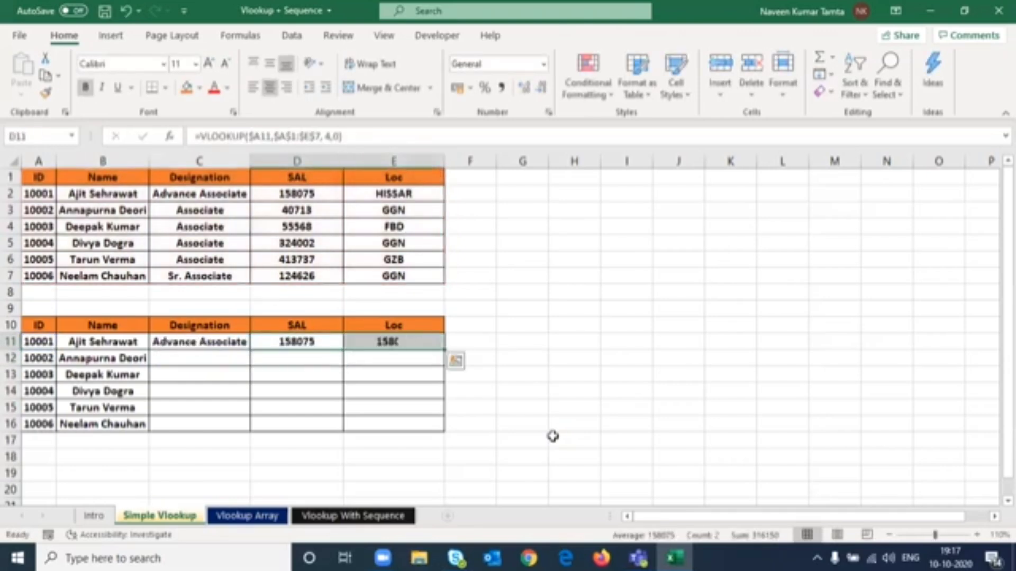
{"action": "key", "text": "Right"}
{"action": "key", "text": "F2"}
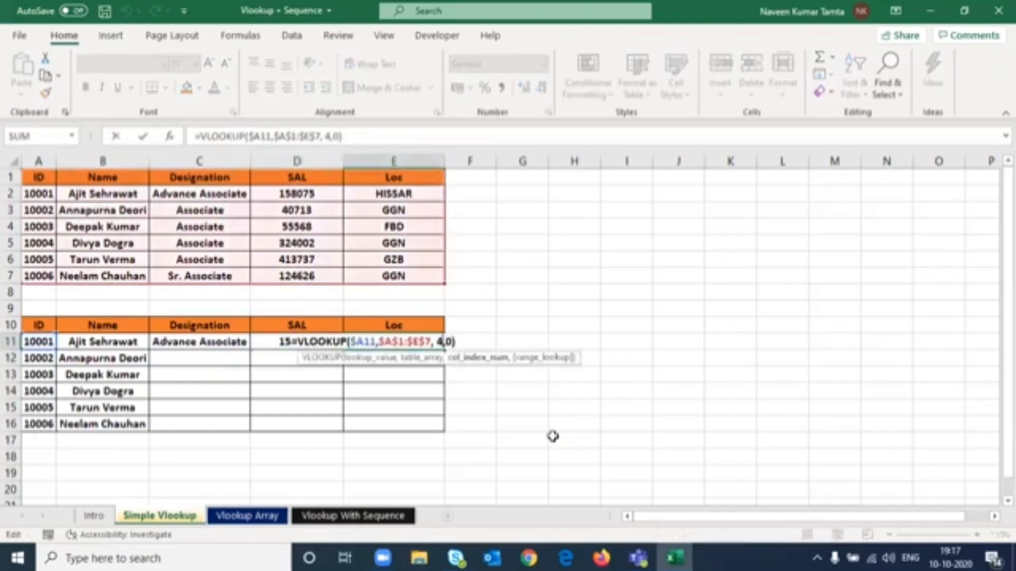
{"action": "key", "text": "Left"}
{"action": "key", "text": "Left"}
{"action": "key", "text": "Left"}
{"action": "key", "text": "Left"}
{"action": "key", "text": "Delete"}
{"action": "type", "text": "5"}
{"action": "key", "text": "ctrl+Return"}
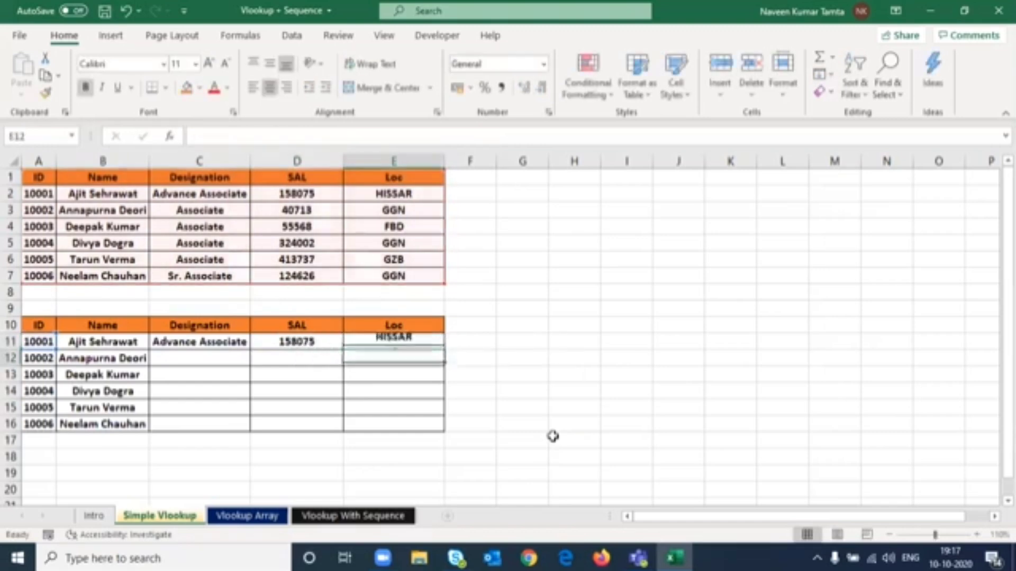
- Fill the C11:E11 formulas down through row 16
{"action": "key", "text": "Left"}
{"action": "key", "text": "Left"}
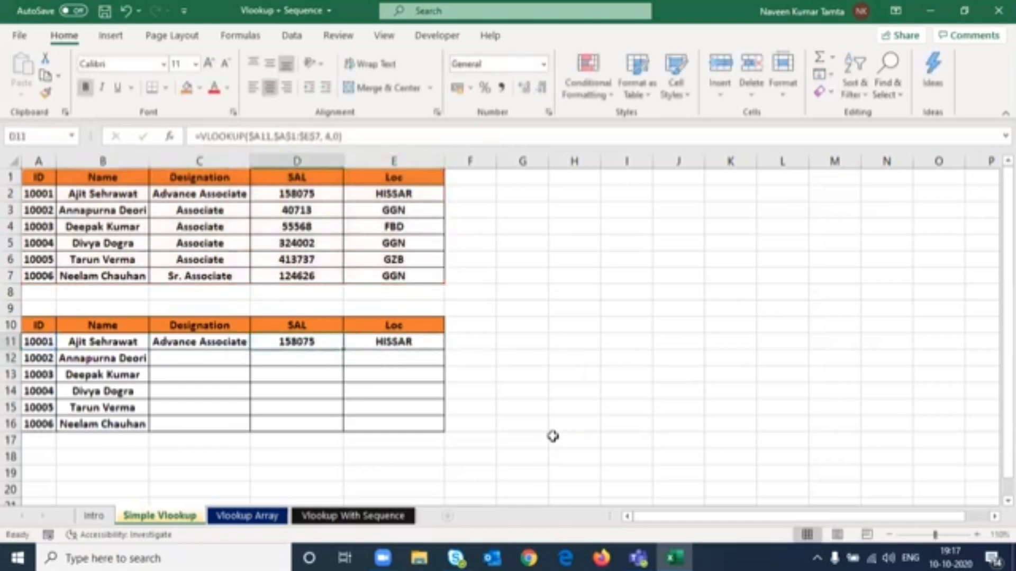
{"action": "key", "text": "shift+Right"}
{"action": "key", "text": "shift+Right"}
{"action": "key", "text": "shift+Down"}
{"action": "key", "text": "shift+Down"}
{"action": "key", "text": "shift+Down"}
{"action": "key", "text": "shift+Down"}
{"action": "key", "text": "shift+Down"}
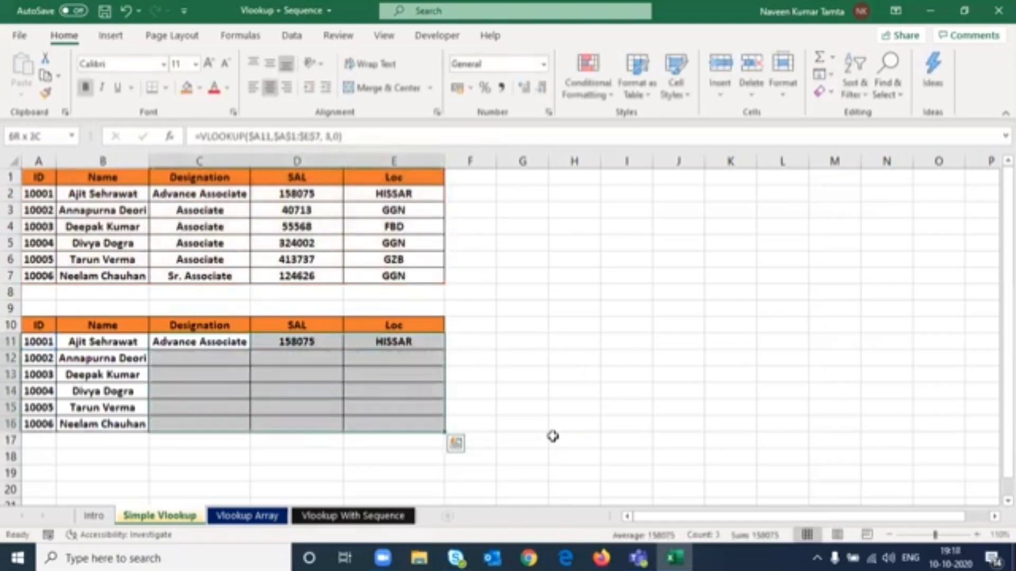
{"action": "key", "text": "ctrl+d"}
- Review the completed lookup results table against the source table
{"action": "key", "text": "Up"}
{"action": "key", "text": "Left"}
{"action": "key", "text": "Left"}
{"action": "key", "text": "ctrl+shift+Right"}
{"action": "key", "text": "ctrl+shift+Down"}
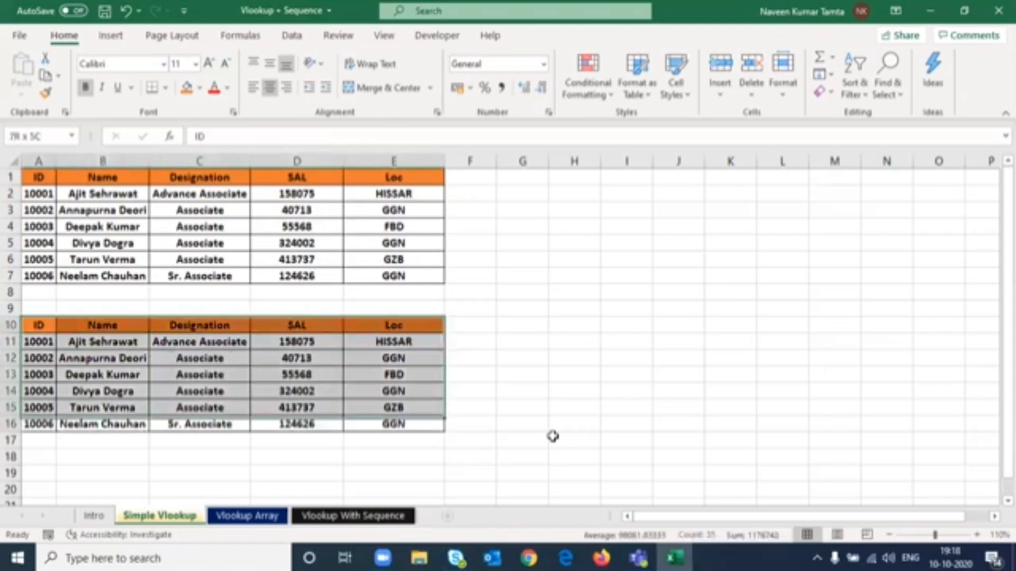
{"action": "key", "text": "Up"}
{"action": "key", "text": "Down"}
{"action": "key", "text": "Down"}
{"action": "key", "text": "ctrl+shift+Right"}
{"action": "key", "text": "ctrl+shift+Down"}
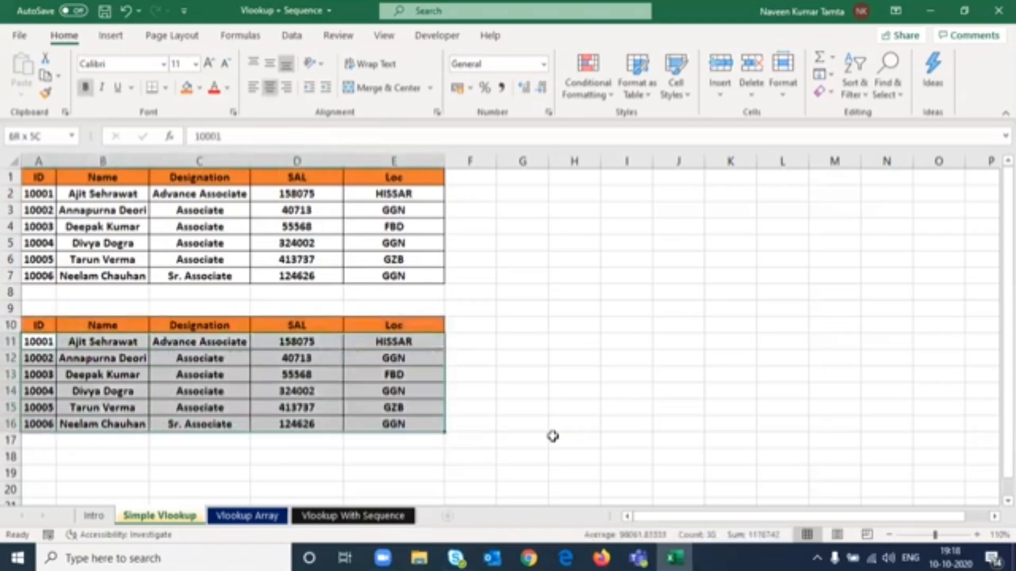
{"action": "key", "text": "Up"}
{"action": "key", "text": "ctrl+shift+Down"}
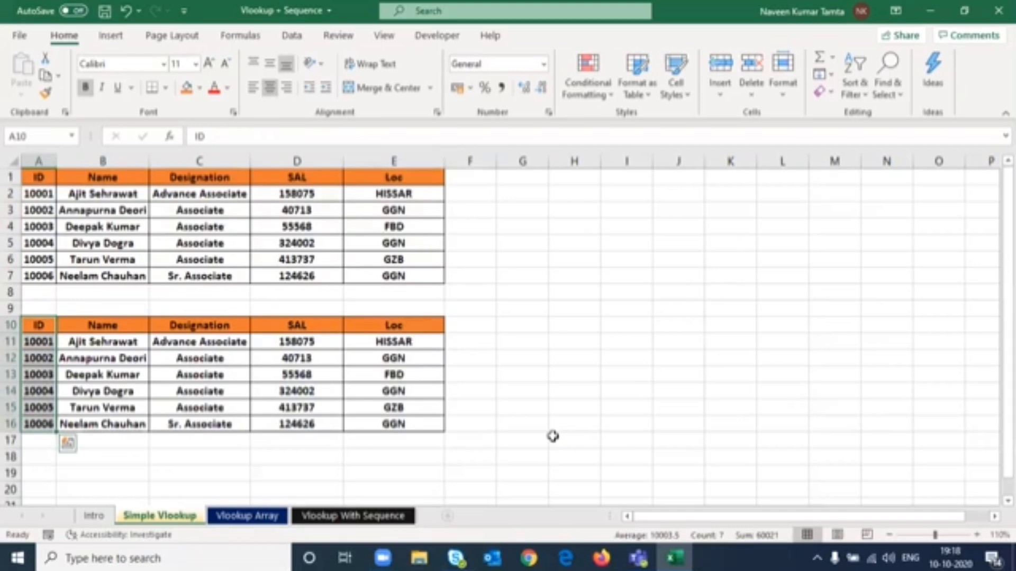
{"action": "key", "text": "Up"}
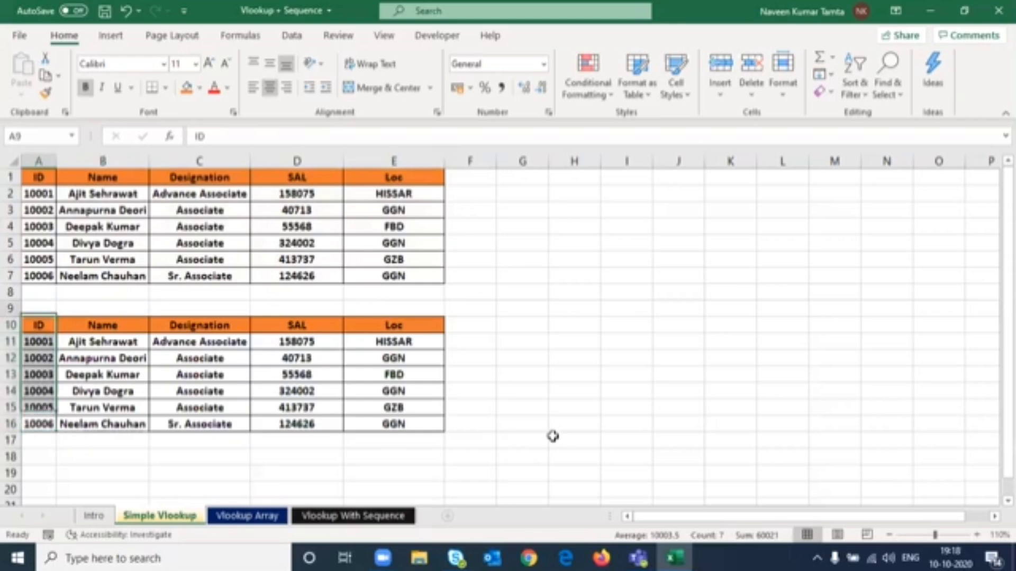
{"action": "key", "text": "Down"}
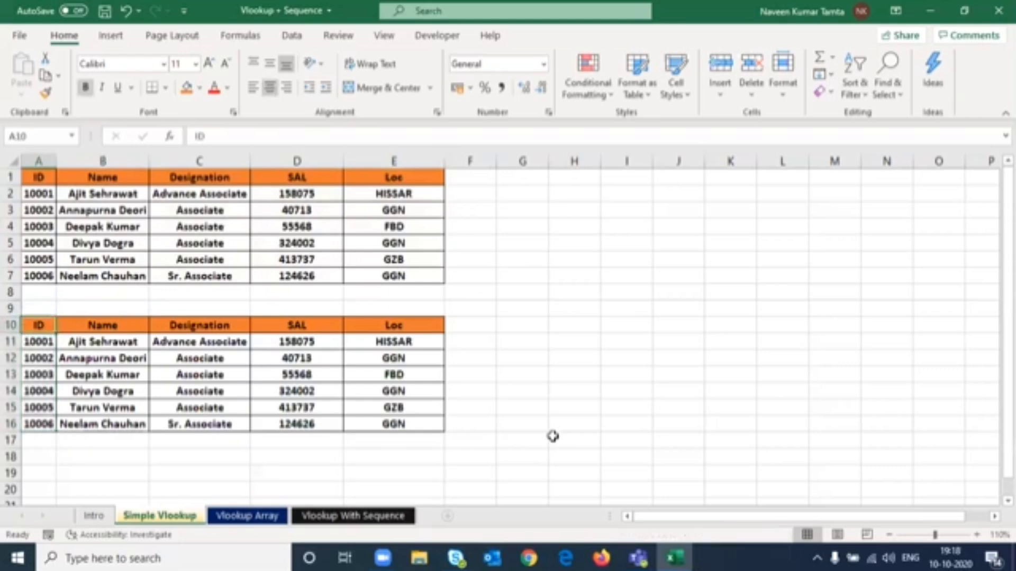
- Compare the Vlookup Array sheet's empty table with the Simple Vlookup sheet's formulas
{"action": "key", "text": "ctrl+Page_Down"}
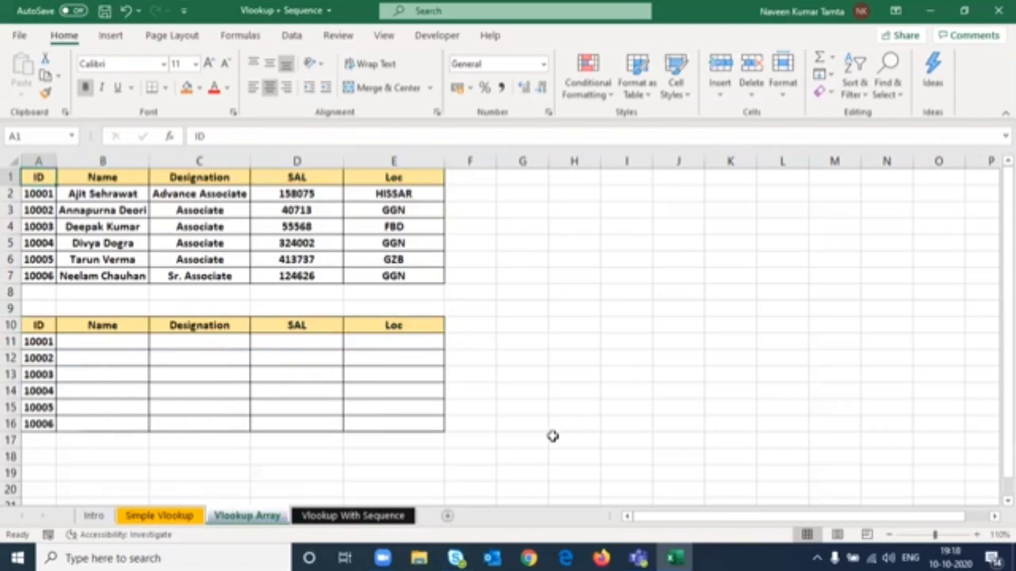
{"action": "left_click", "coordinate": [553, 436]}
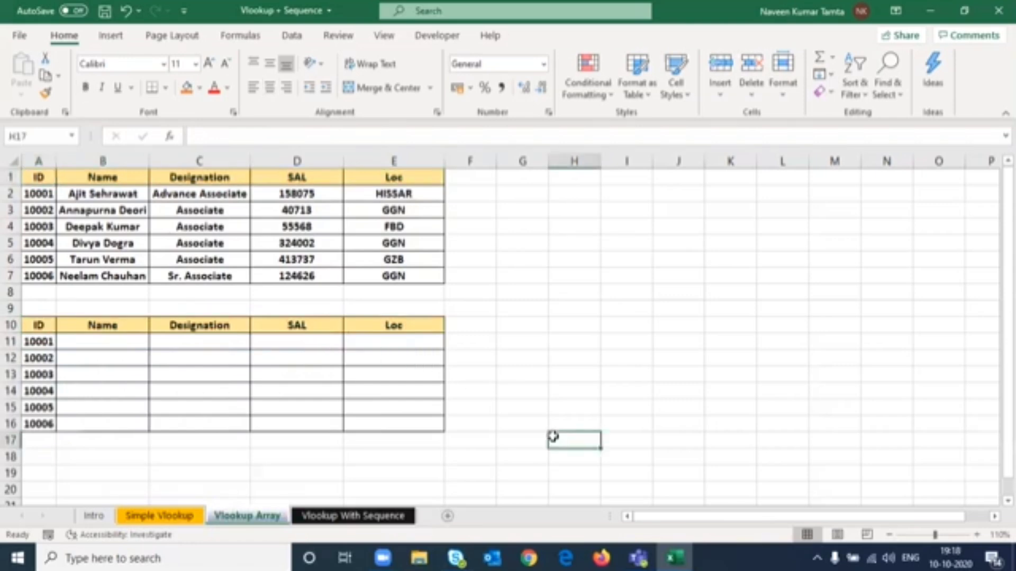
{"action": "key", "text": "Left"}
{"action": "key", "text": "Left"}
{"action": "key", "text": "ctrl+Page_Up"}
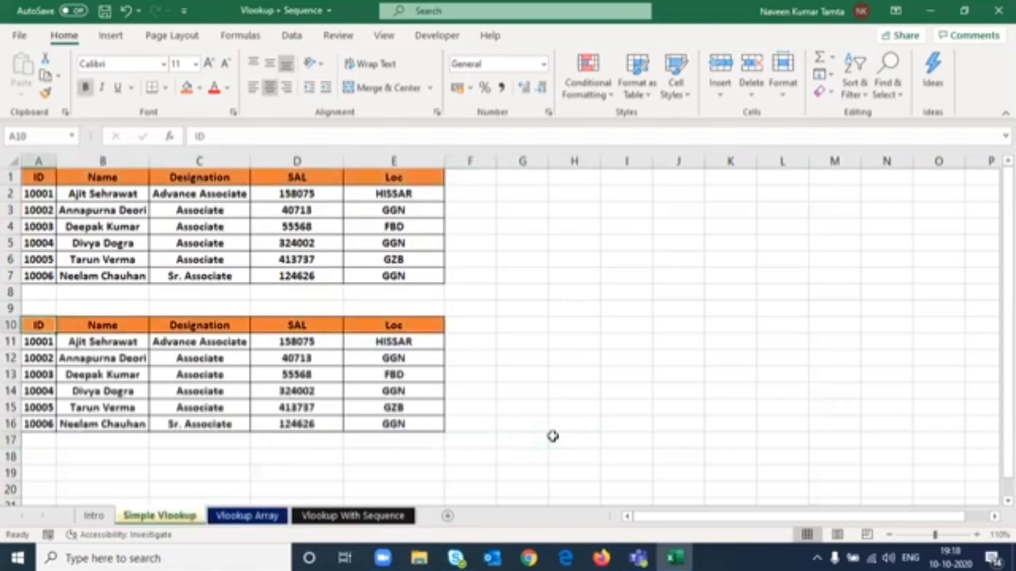
{"action": "key", "text": "Down"}
{"action": "key", "text": "Right"}
{"action": "key", "text": "Right"}
{"action": "key", "text": "Right"}
{"action": "key", "text": "Right"}
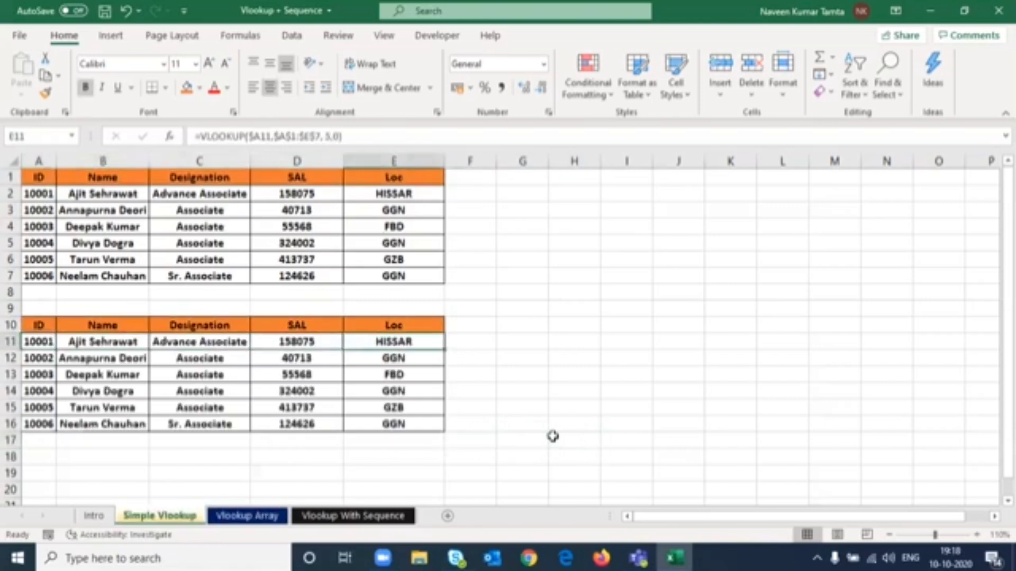
- Switch to the Vlookup Array sheet and look over its empty results table
{"action": "key", "text": "ctrl+Page_Down"}
{"action": "key", "text": "Left"}
{"action": "key", "text": "Left"}
{"action": "key", "text": "Left"}
{"action": "key", "text": "Left"}
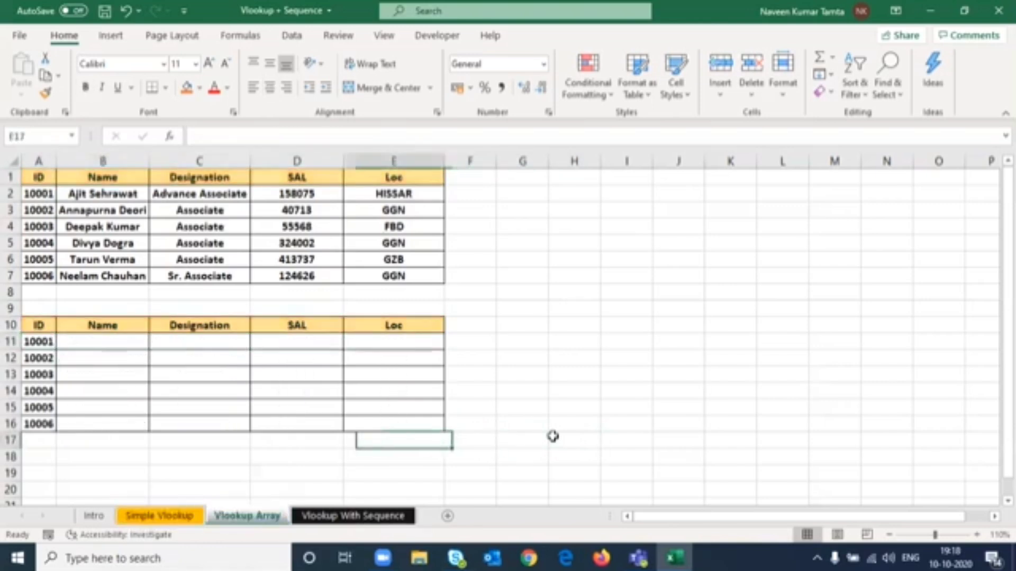
{"action": "key", "text": "Up"}
{"action": "key", "text": "Up"}
{"action": "key", "text": "Up"}
{"action": "key", "text": "Up"}
{"action": "key", "text": "Up"}
{"action": "key", "text": "Up"}
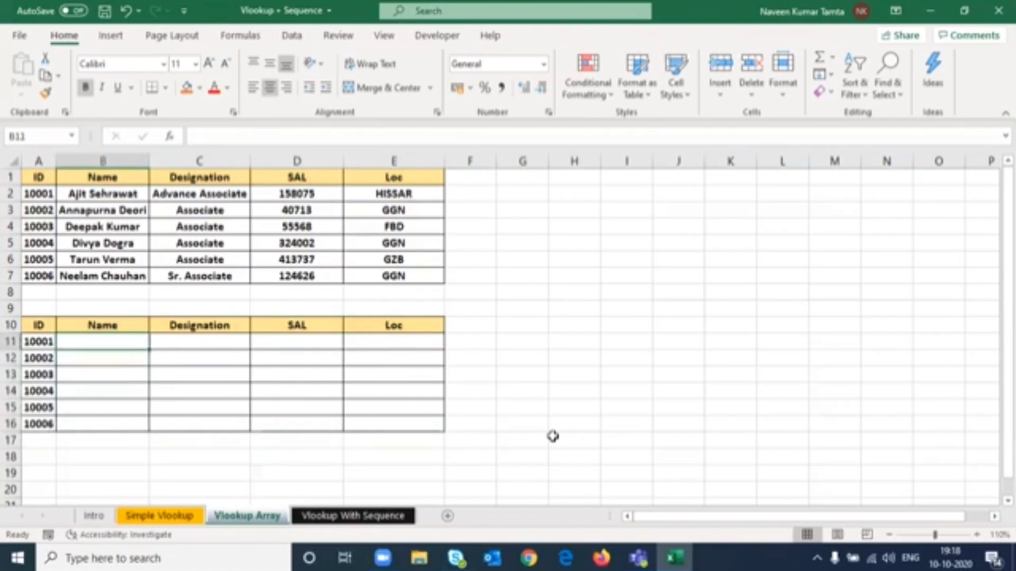
{"action": "key", "text": "Right"}
{"action": "key", "text": "Right"}
{"action": "key", "text": "Right"}
{"action": "key", "text": "Left"}
{"action": "key", "text": "Left"}
{"action": "key", "text": "Left"}
{"action": "key", "text": "Left"}
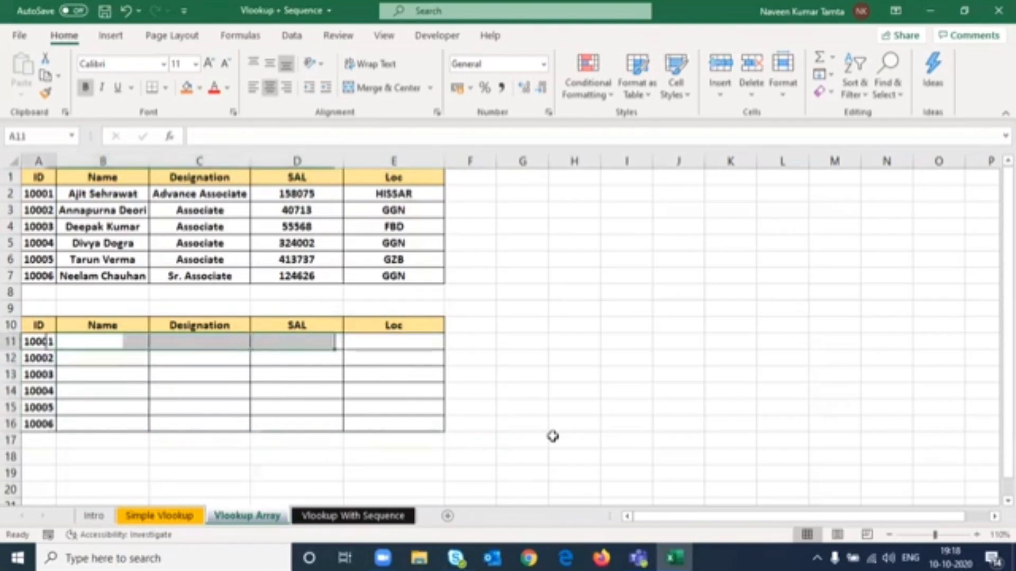
{"action": "key", "text": "Right"}
{"action": "key", "text": "Right"}
{"action": "key", "text": "Right"}
{"action": "key", "text": "Right"}
{"action": "key", "text": "Right"}
{"action": "key", "text": "Right"}
{"action": "key", "text": "Right"}
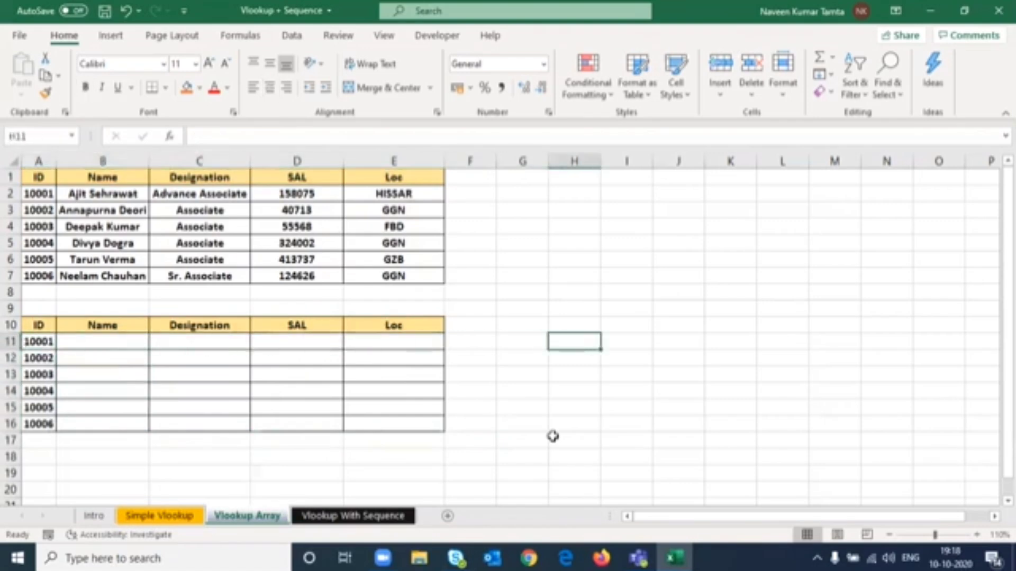
- Enter the label Step 1 in cell G4
{"action": "key", "text": "Up"}
{"action": "key", "text": "Up"}
{"action": "key", "text": "Up"}
{"action": "key", "text": "Up"}
{"action": "key", "text": "Up"}
{"action": "key", "text": "Up"}
{"action": "key", "text": "Left"}
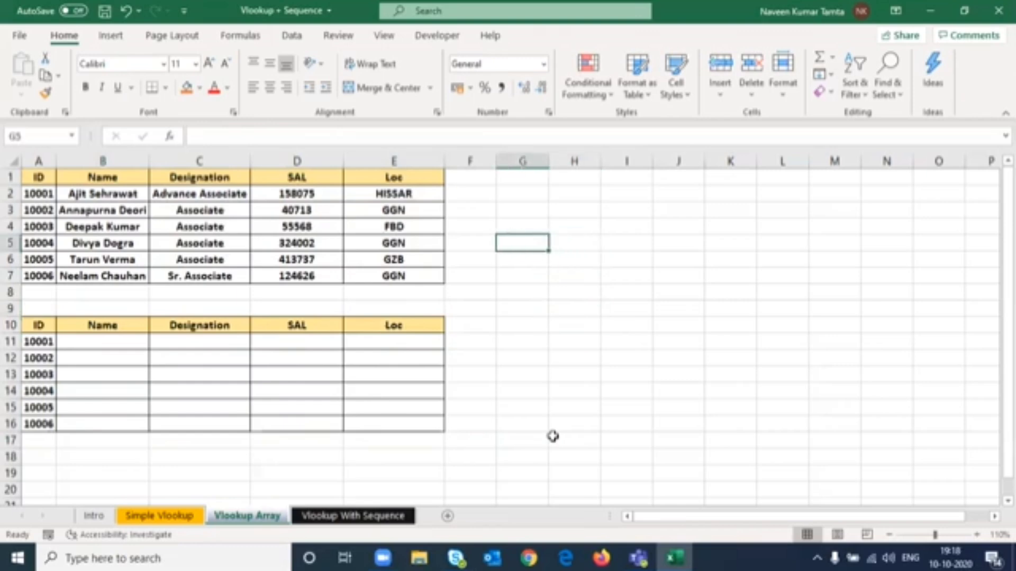
{"action": "key", "text": "Up"}
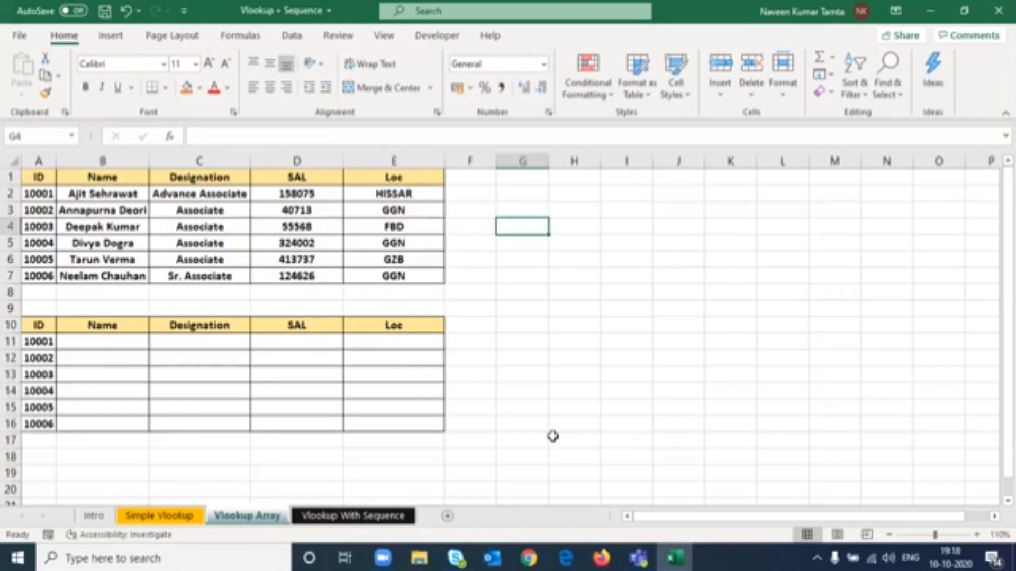
{"action": "type", "text": "Step 1"}
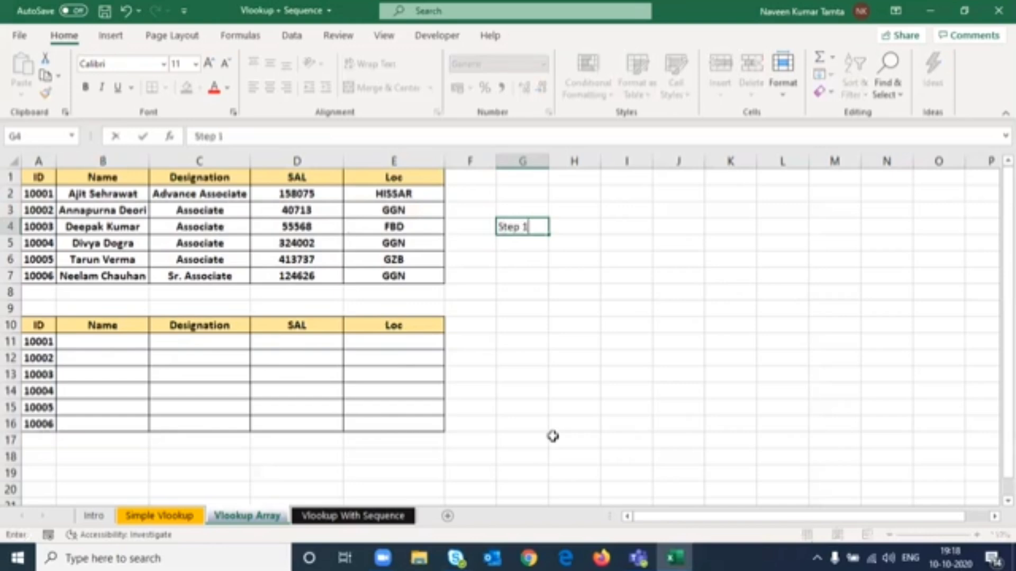
{"action": "key", "text": "Return"}
{"action": "key", "text": "Up"}
{"action": "key", "text": "ctrl+c"}
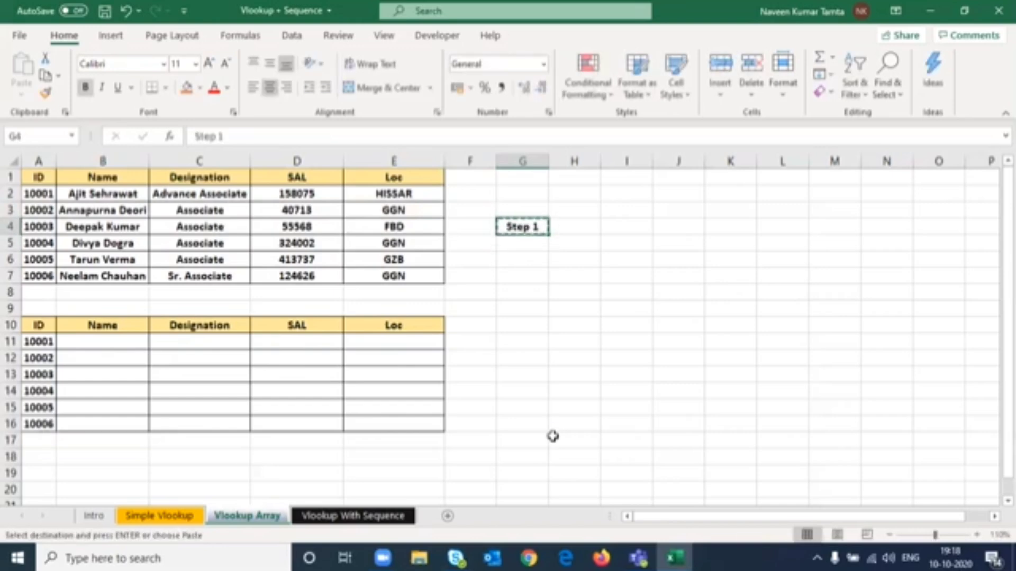
{"action": "key", "text": "Escape"}
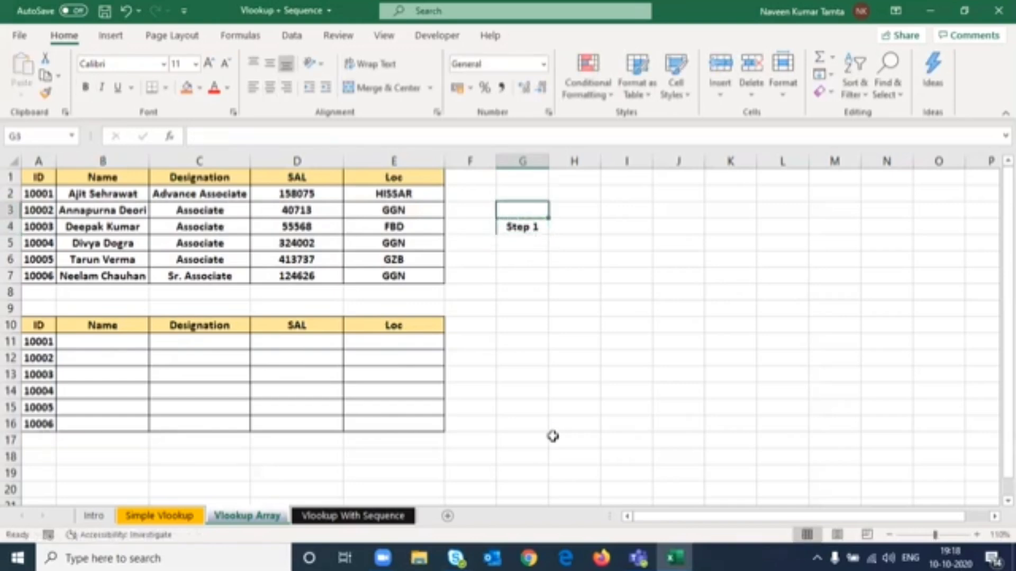
- Enter the note Select the Range in Horizontal Way in H4 beside the Step 1 label
{"action": "key", "text": "Right"}
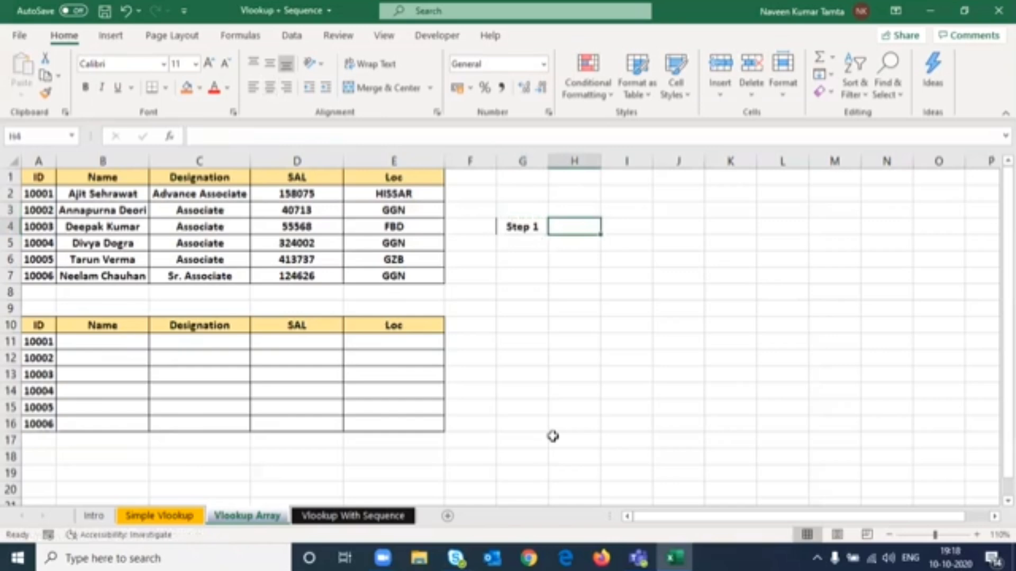
{"action": "type", "text": "Select the"}
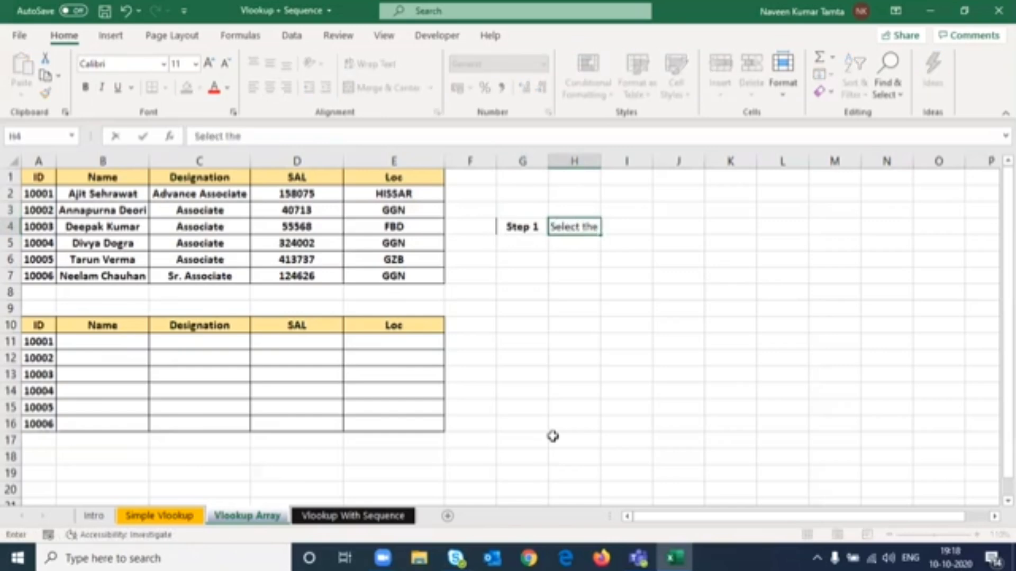
{"action": "type", "text": " Range i"}
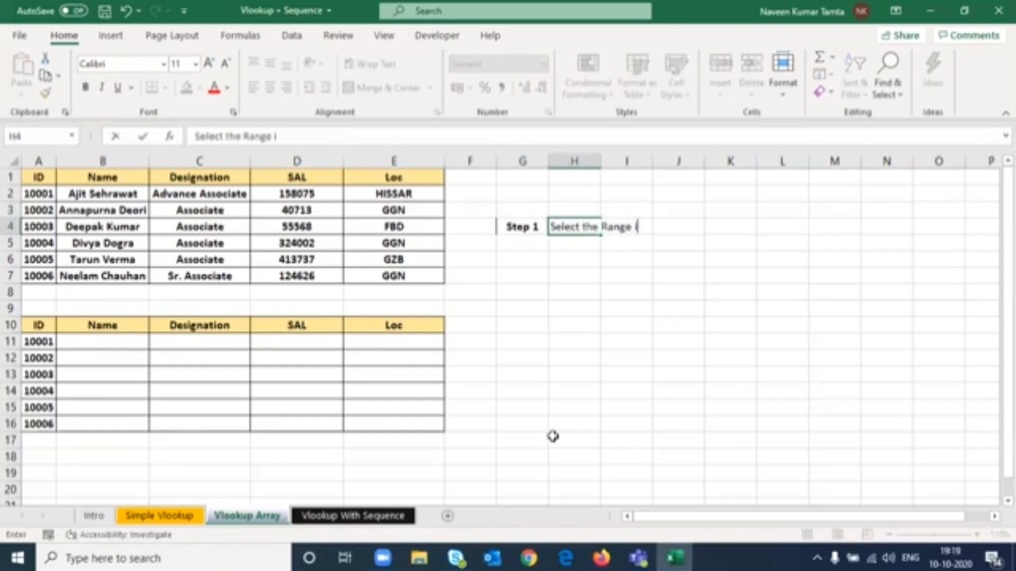
{"action": "type", "text": "n Horiz"}
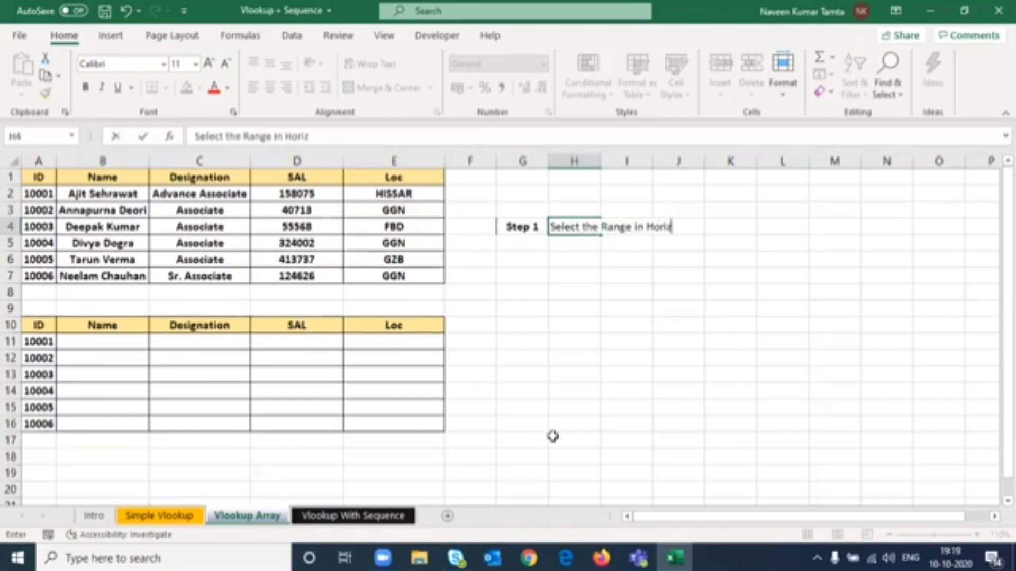
{"action": "type", "text": "ontal Wa"}
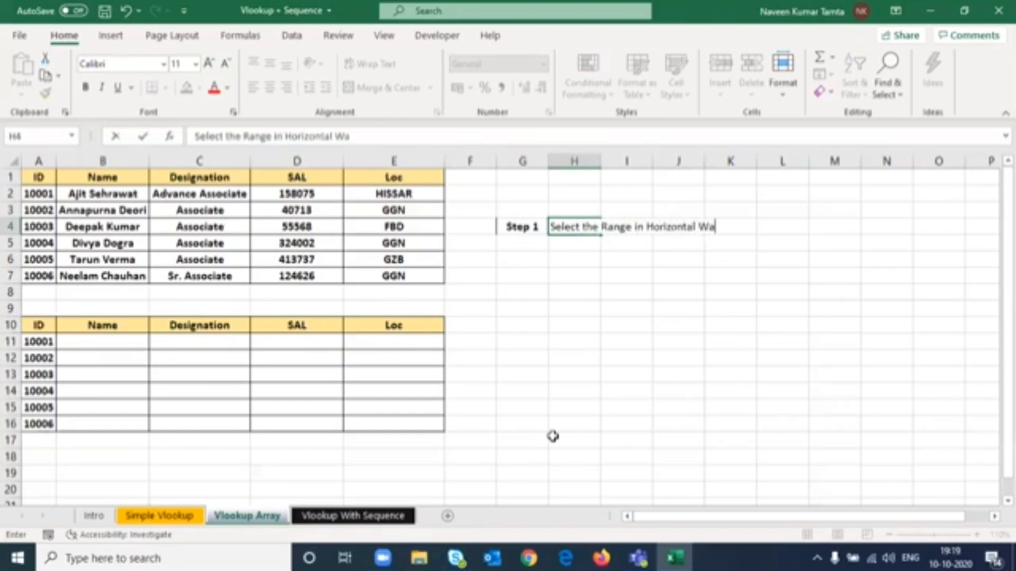
{"action": "type", "text": "y"}
{"action": "key", "text": "Return"}
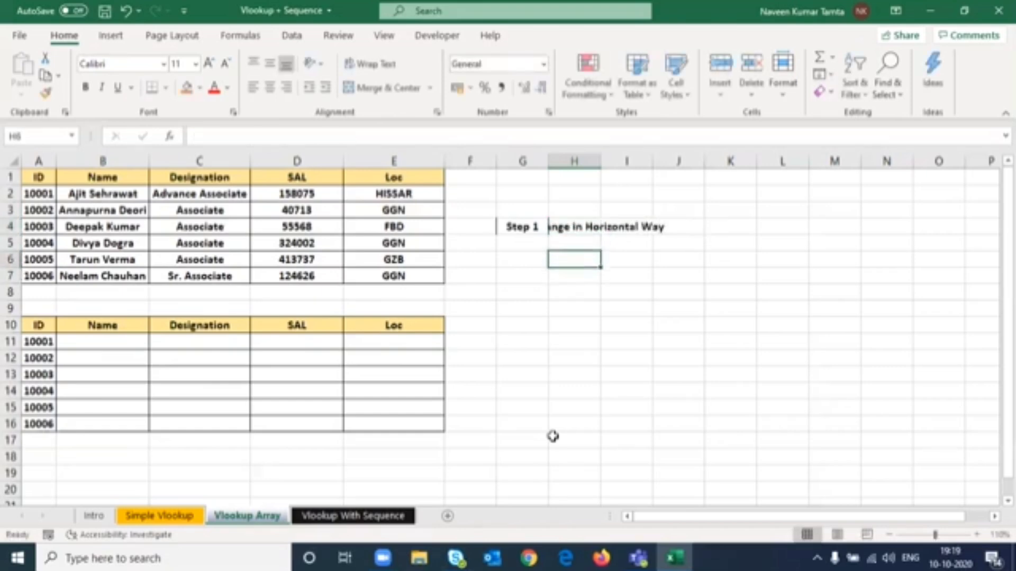
- AutoFit column H's width to fit the note text
{"action": "key", "text": "Up"}
{"action": "key", "text": "alt+h"}
{"action": "key", "text": "o"}
{"action": "key", "text": "i"}
{"action": "key", "text": "Down"}
{"action": "key", "text": "Down"}
{"action": "key", "text": "Down"}
{"action": "key", "text": "Down"}
{"action": "key", "text": "Down"}
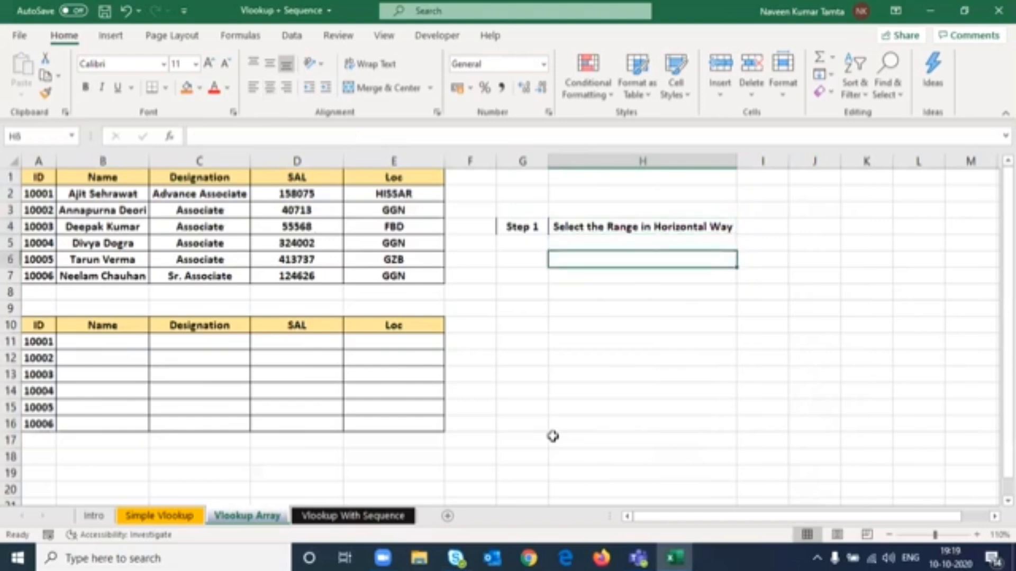
{"action": "key", "text": "Down"}
{"action": "key", "text": "Down"}
- Select the results row B11:E11 to show a horizontal range
{"action": "key", "text": "ctrl+Left"}
{"action": "key", "text": "Right"}
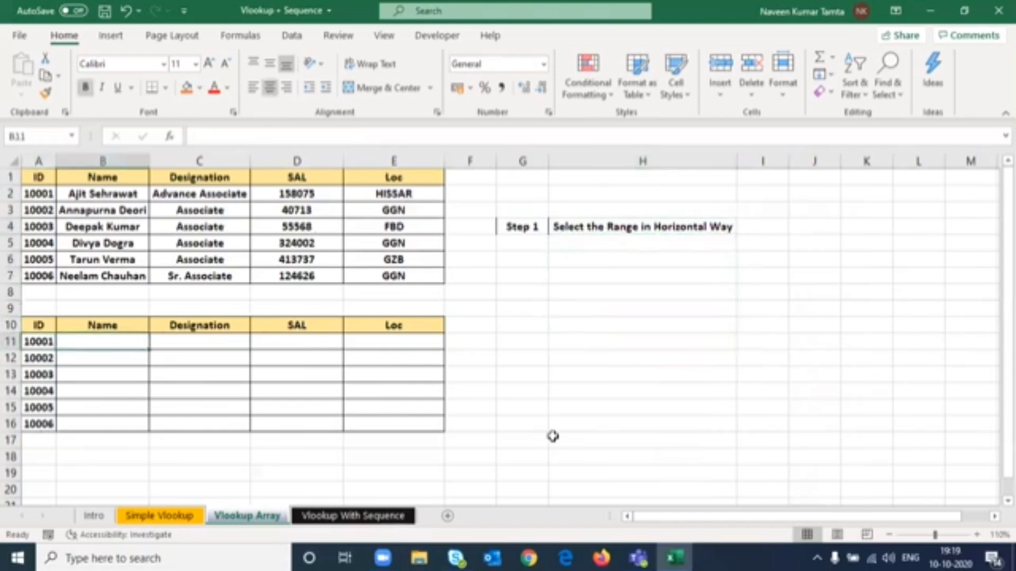
{"action": "key", "text": "shift+Right"}
{"action": "key", "text": "shift+Right"}
{"action": "key", "text": "shift+Right"}
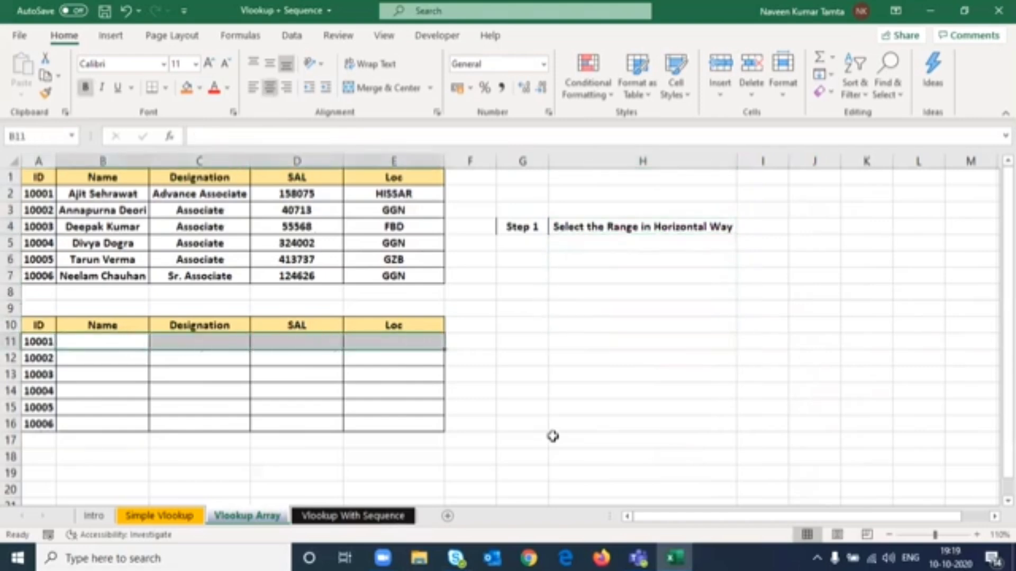
- Enter the label Step 2 in G5 with the note Apply Vlookup as Normal as you do in H5
{"action": "left_click", "coordinate": [539, 247]}
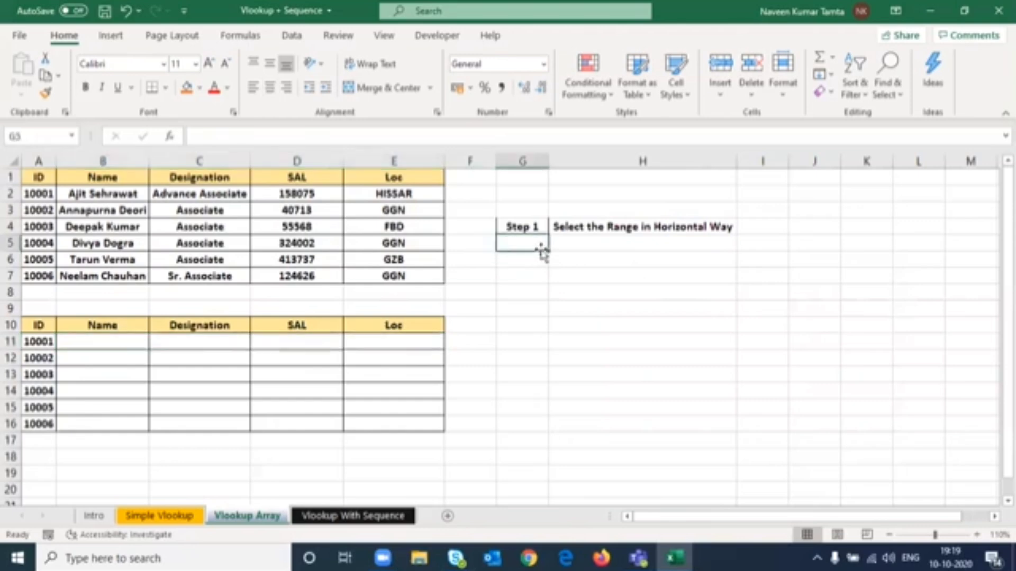
{"action": "type", "text": "Step"}
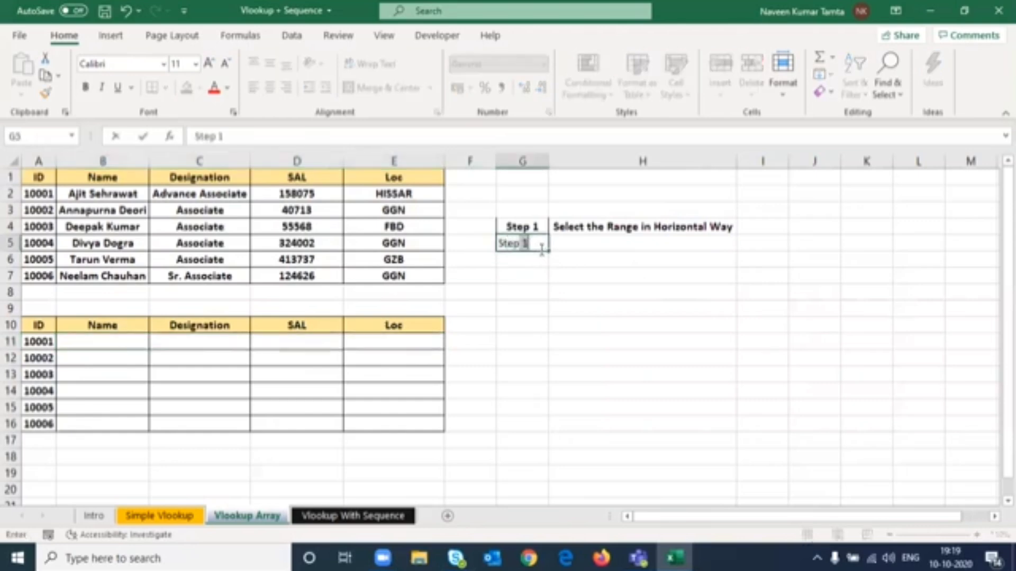
{"action": "type", "text": " 2"}
{"action": "key", "text": "Tab"}
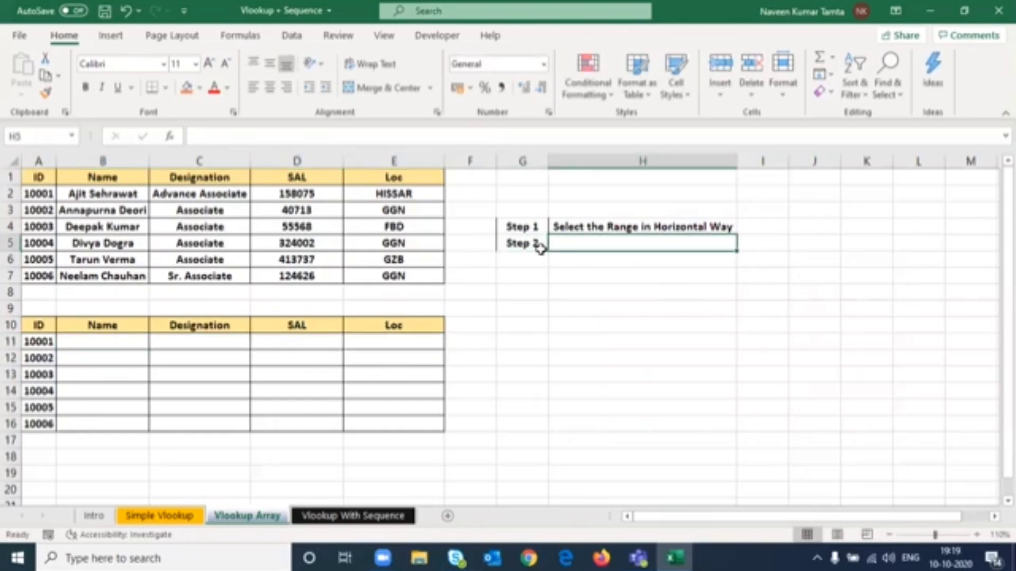
{"action": "type", "text": "Apply"}
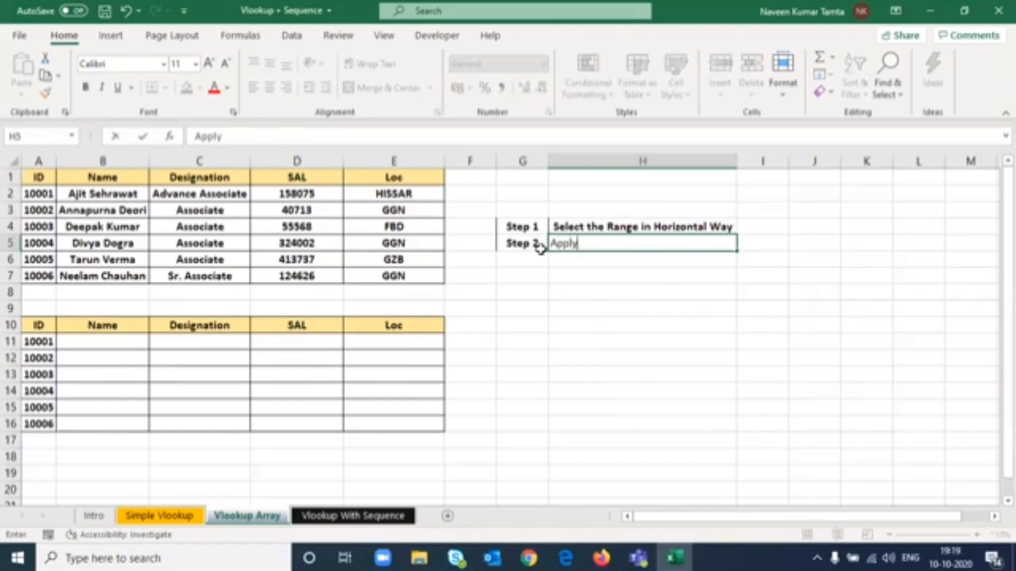
{"action": "type", "text": " Vlookup a"}
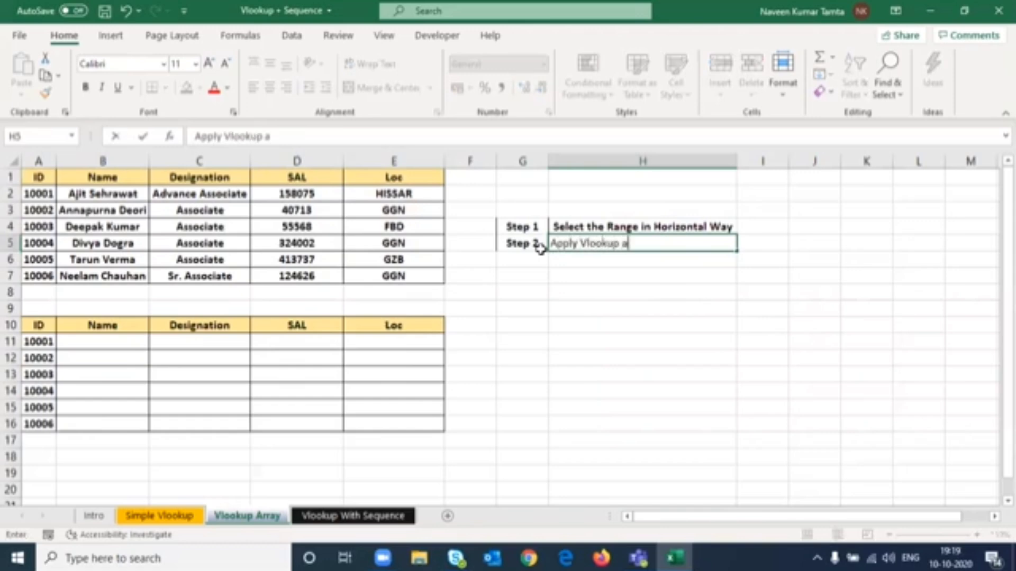
{"action": "type", "text": "s Norma"}
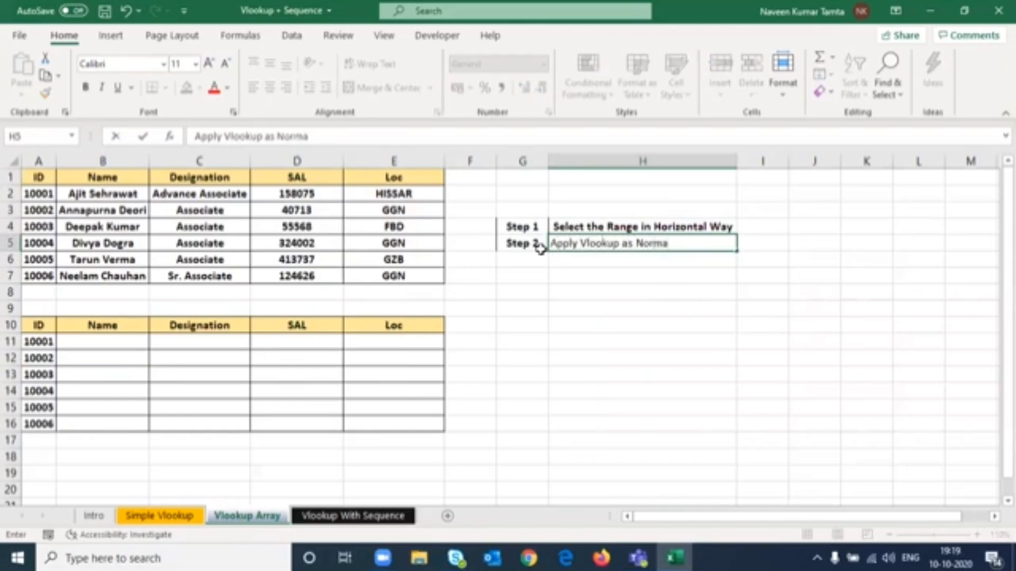
{"action": "type", "text": "l as yolu"}
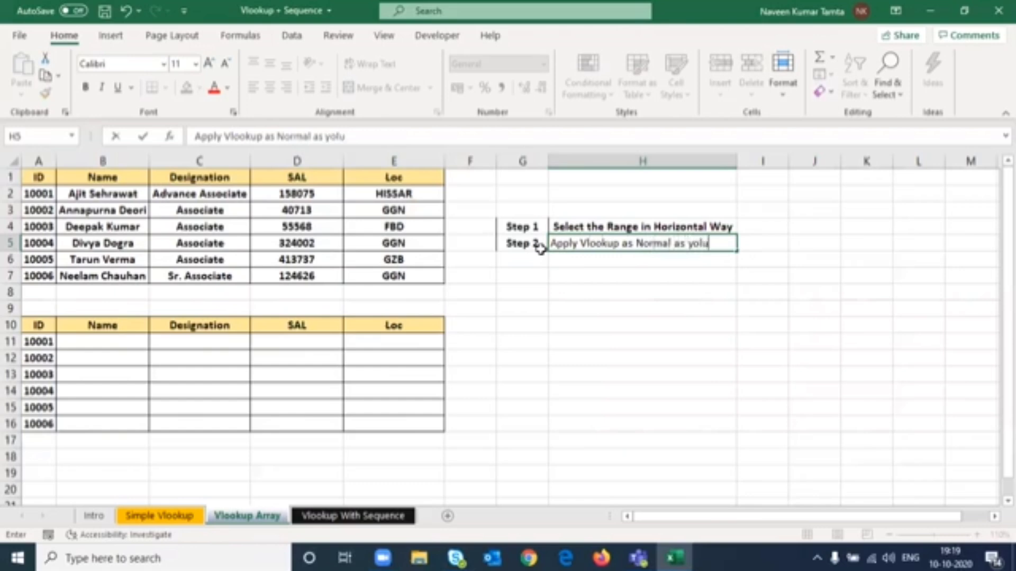
{"action": "type", "text": " Do"}
{"action": "key", "text": "BackSpace"}
{"action": "key", "text": "BackSpace"}
{"action": "key", "text": "BackSpace"}
{"action": "key", "text": "BackSpace"}
{"action": "key", "text": "BackSpace"}
{"action": "type", "text": "u do"}
{"action": "key", "text": "Return"}
{"action": "key", "text": "Up"}
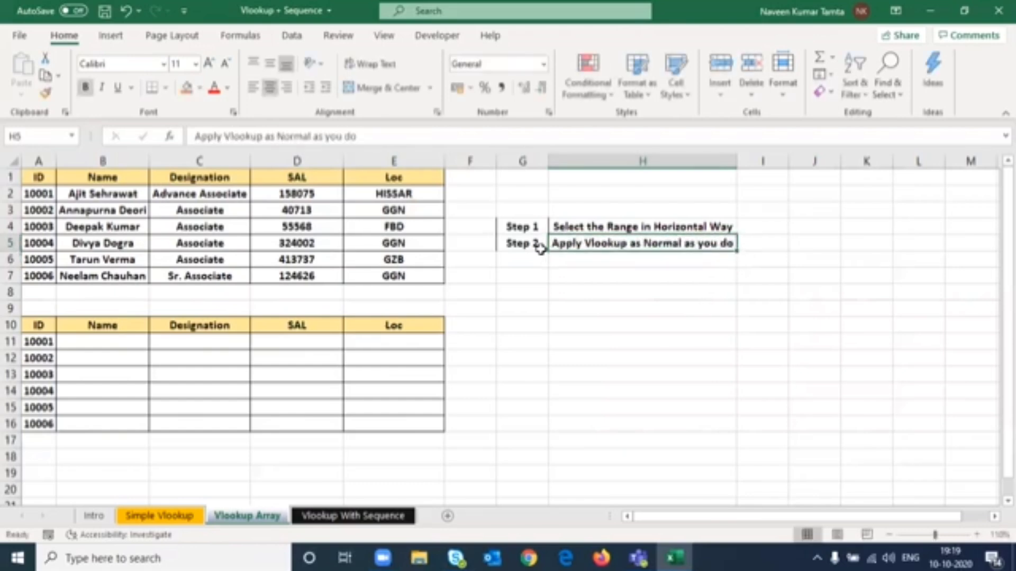
- Enter the label Step 3 in G6 with the note Give Table Array in H6
{"action": "left_click", "coordinate": [539, 244]}
{"action": "left_click", "coordinate": [541, 258]}
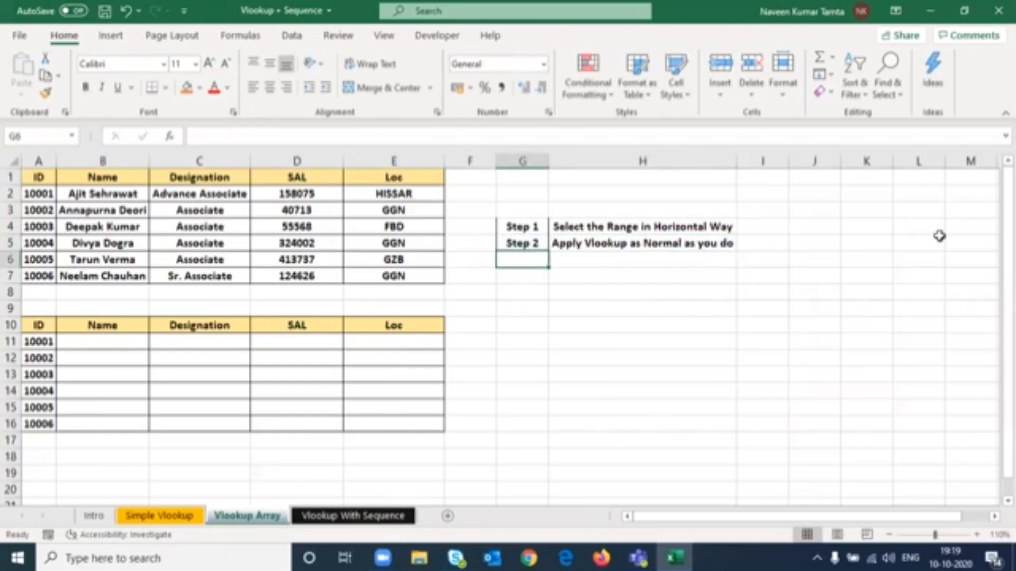
{"action": "type", "text": "St"}
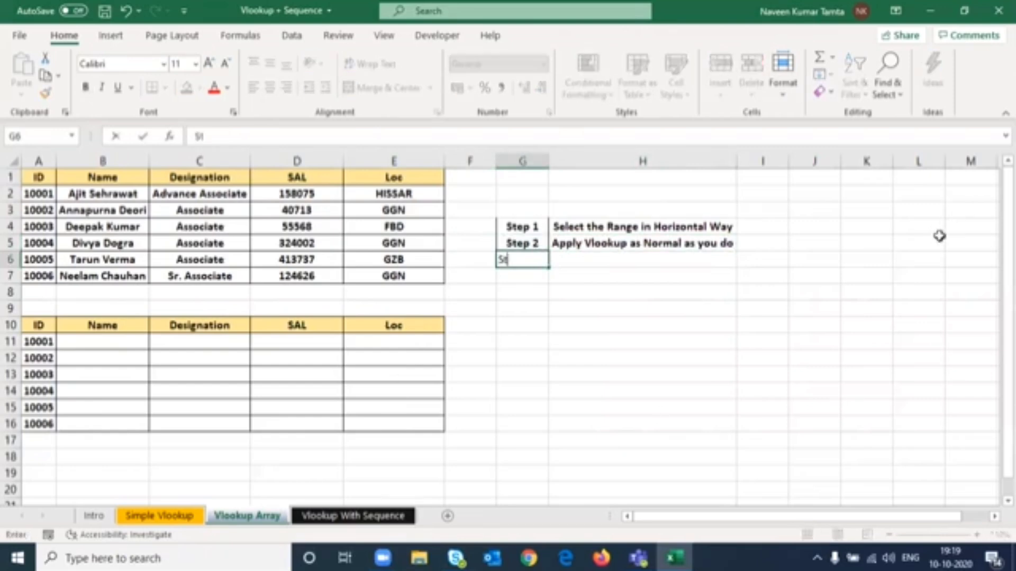
{"action": "type", "text": "ep 3"}
{"action": "key", "text": "Tab"}
{"action": "type", "text": "Give "}
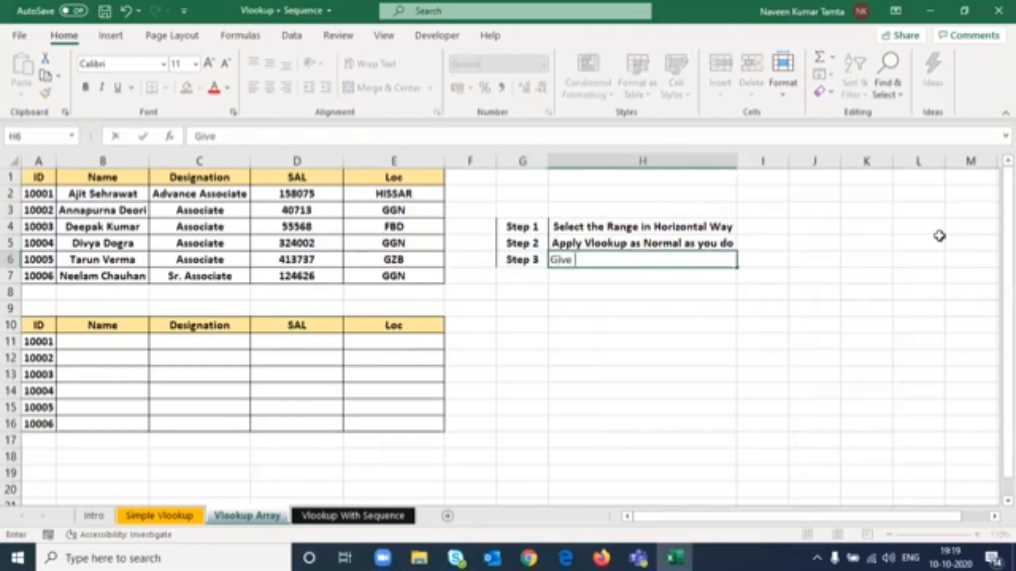
{"action": "type", "text": "Table Array"}
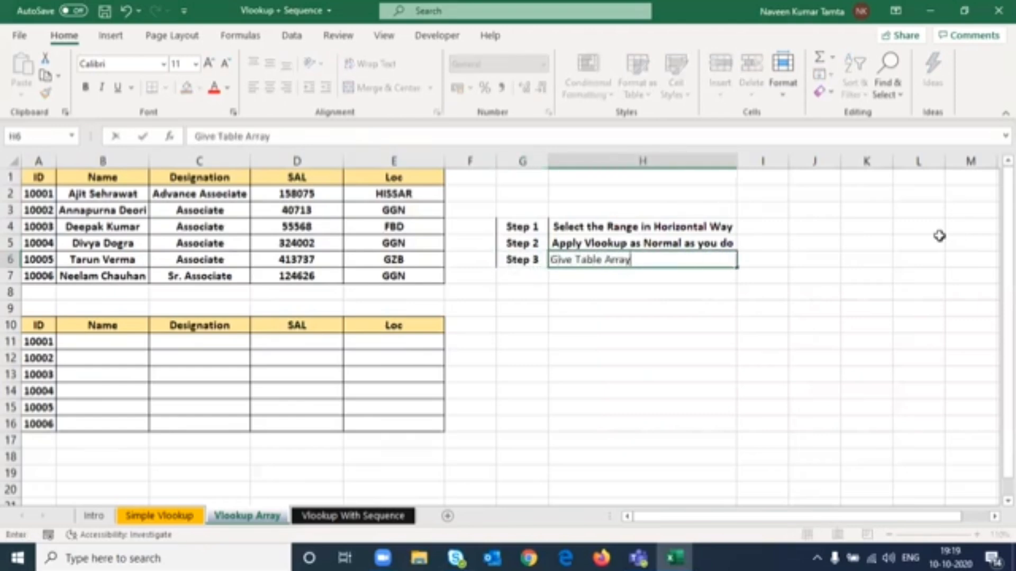
{"action": "key", "text": "Return"}
{"action": "key", "text": "Up"}
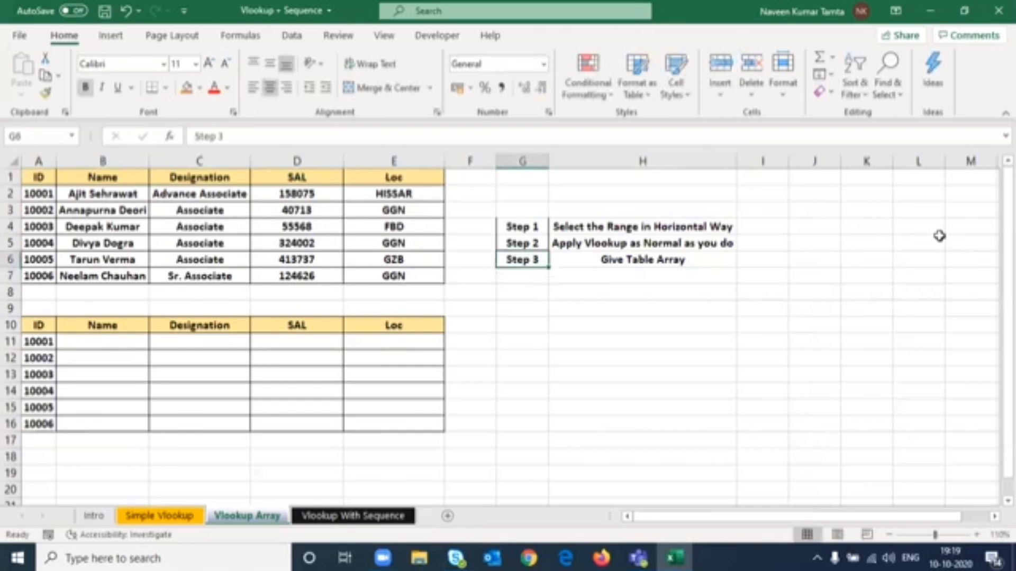
- Enter the syntax text '=Vlookup(Lookup_Value, Table_Array, Col_index_number, [Range Lookup]) as a text note in G2
{"action": "key", "text": "Up"}
{"action": "key", "text": "Up"}
{"action": "key", "text": "Up"}
{"action": "key", "text": "Up"}
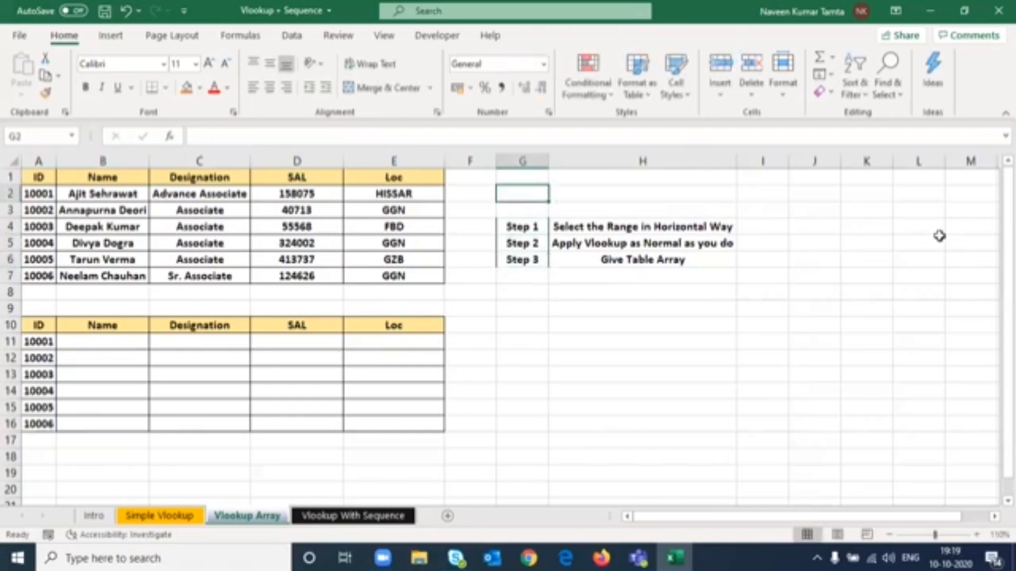
{"action": "type", "text": "'=Vlo"}
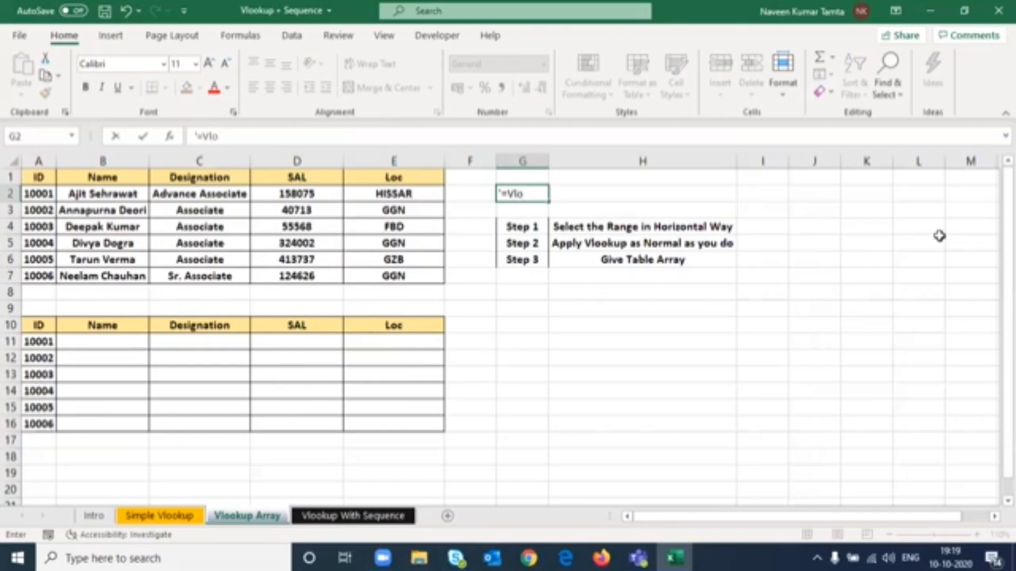
{"action": "type", "text": "okup(Lookup_"}
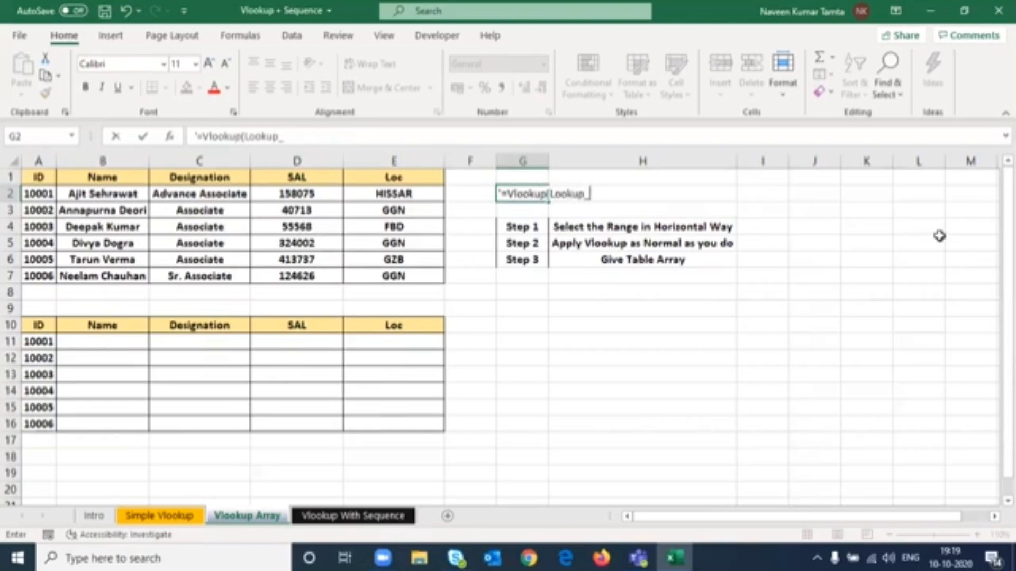
{"action": "type", "text": "Value, Table_Arra"}
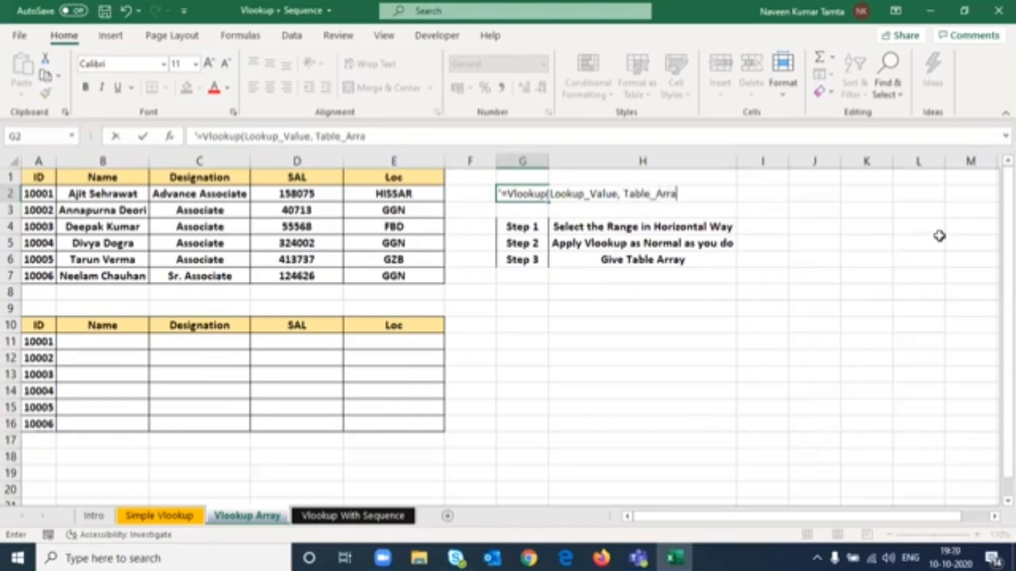
{"action": "type", "text": "y, Col_Index_"}
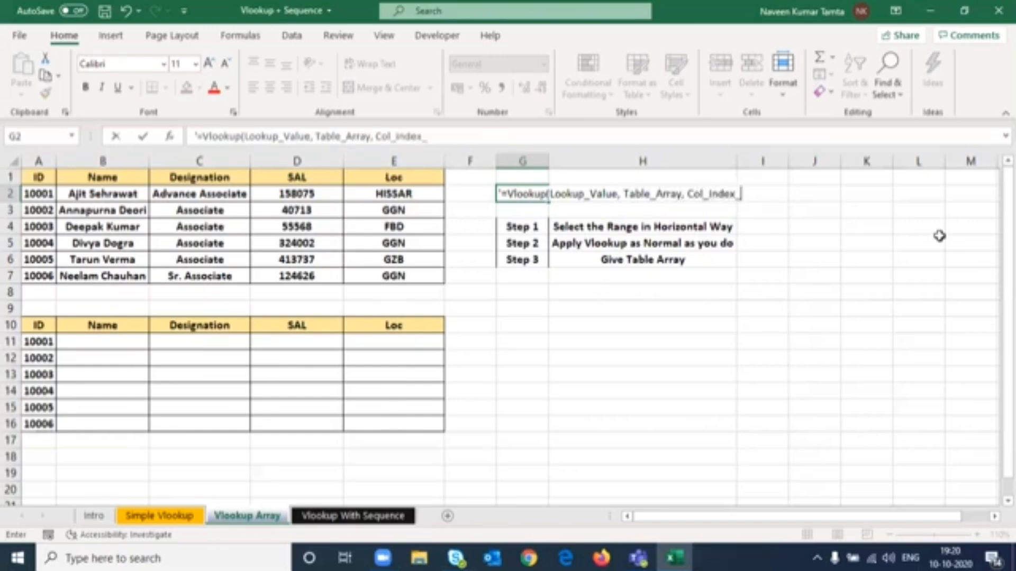
{"action": "type", "text": "number, "}
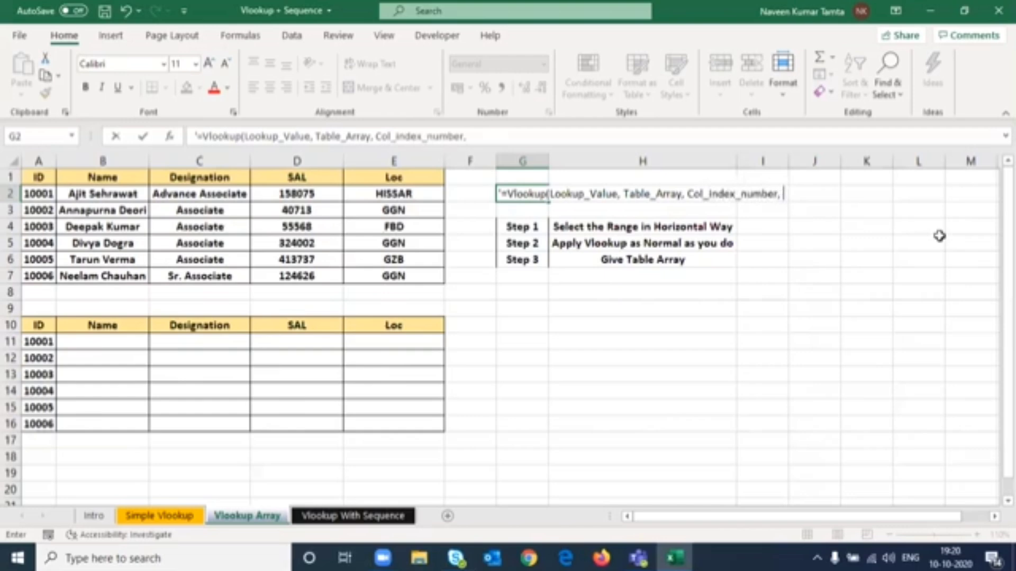
{"action": "type", "text": "[Range"}
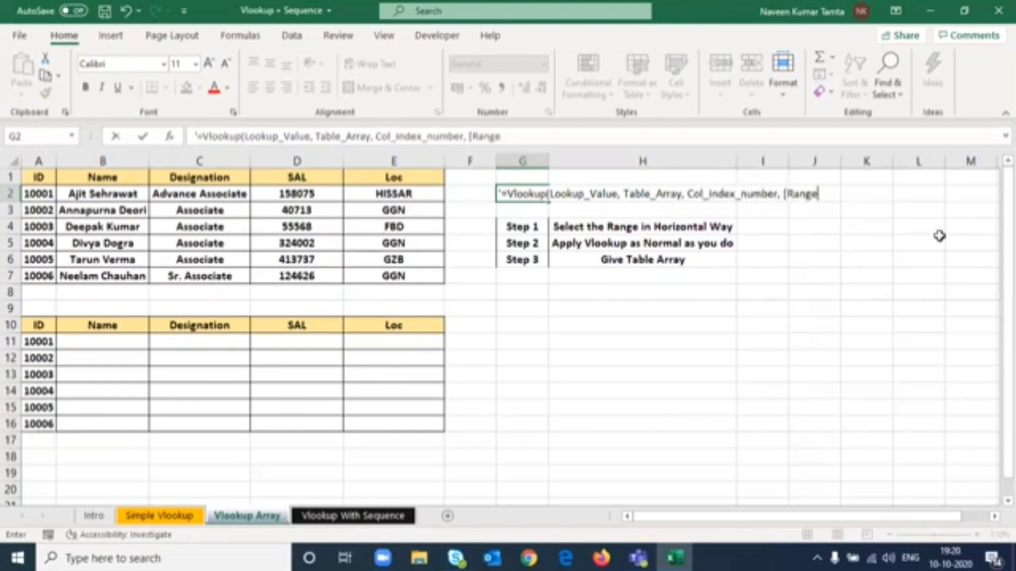
{"action": "type", "text": " Lookup"}
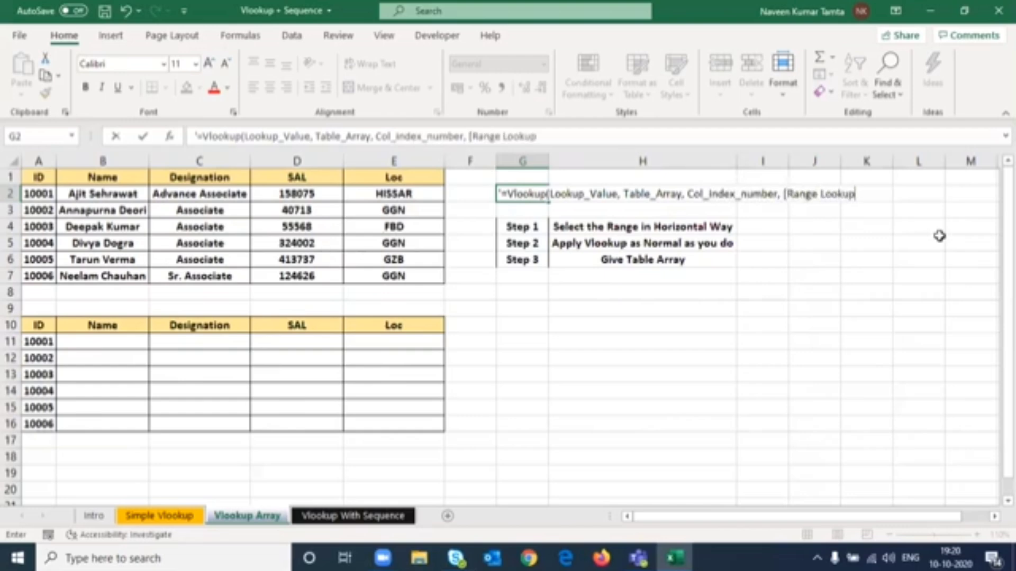
{"action": "type", "text": "])"}
{"action": "key", "text": "ctrl+Return"}
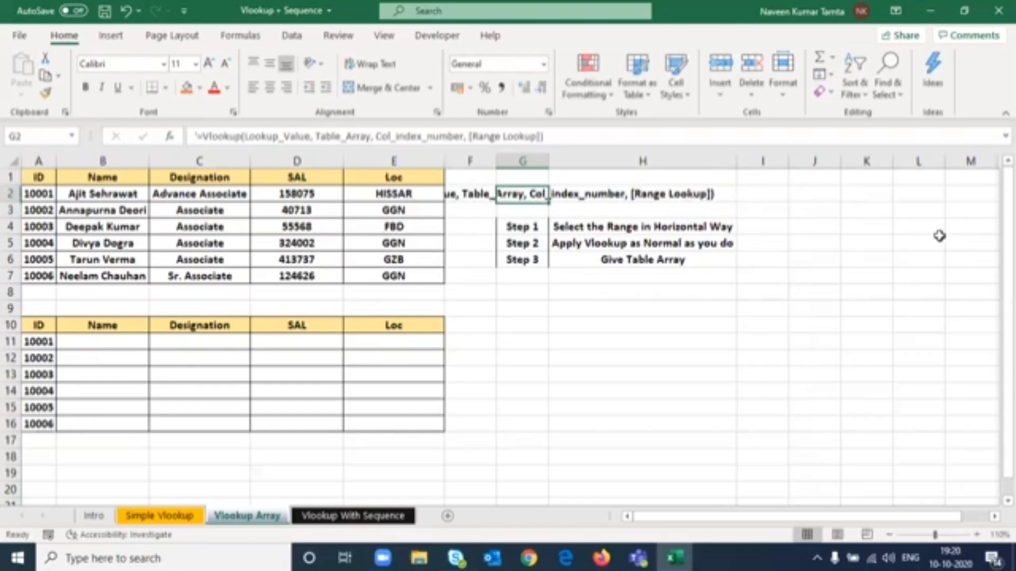
- Move the Vlookup syntax note from G2 into H2
{"action": "type", "text": "=Vlookup(Lookup_Value, Table_Array, Col_index_number, [Range Lookup])"}
{"action": "key", "text": "Left"}
{"action": "key", "text": "Left"}
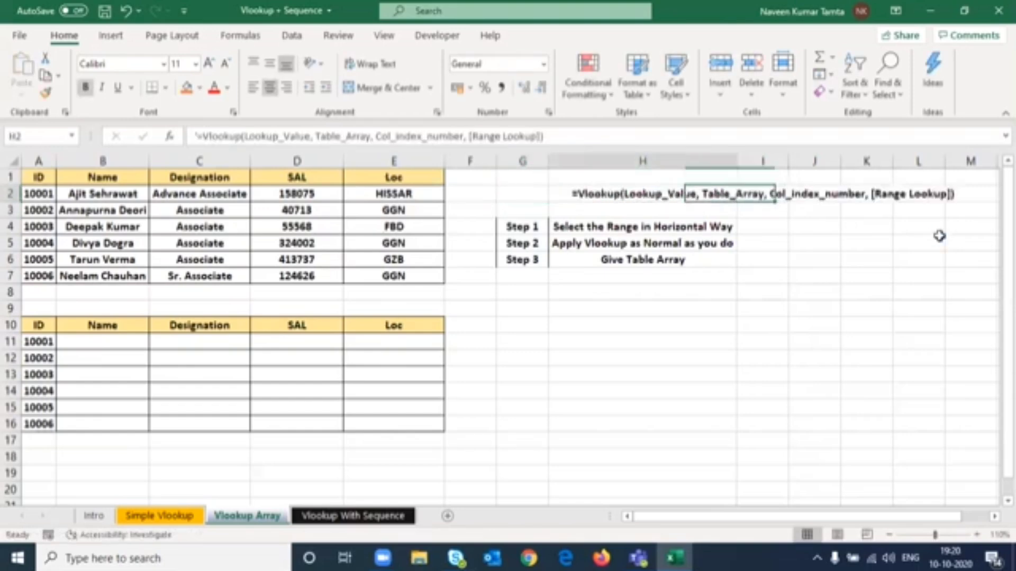
{"action": "key", "text": "Right"}
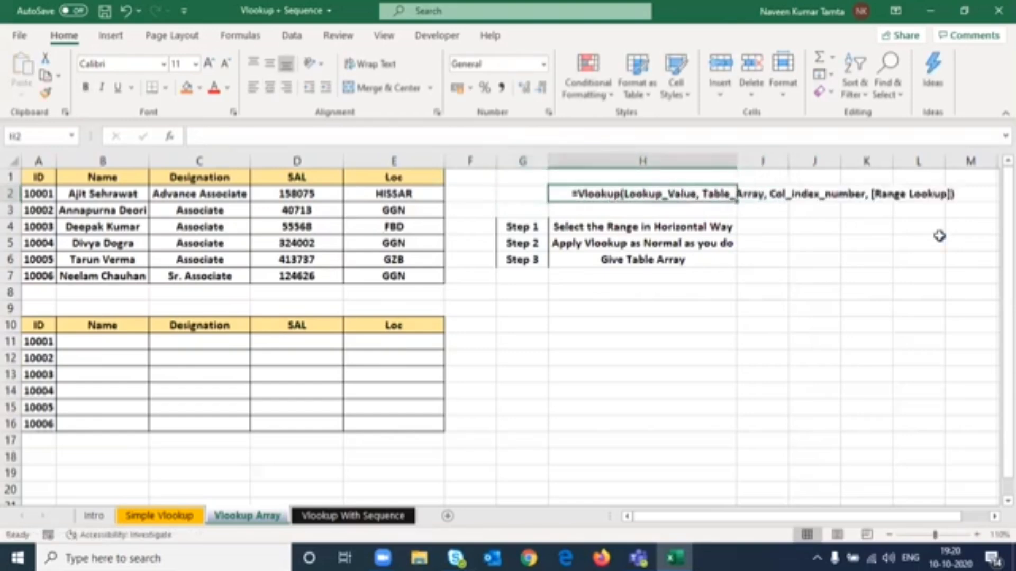
{"action": "key", "text": "Down"}
{"action": "key", "text": "Down"}
{"action": "key", "text": "Down"}
{"action": "key", "text": "Down"}
{"action": "key", "text": "Up"}
{"action": "key", "text": "Up"}
{"action": "key", "text": "Up"}
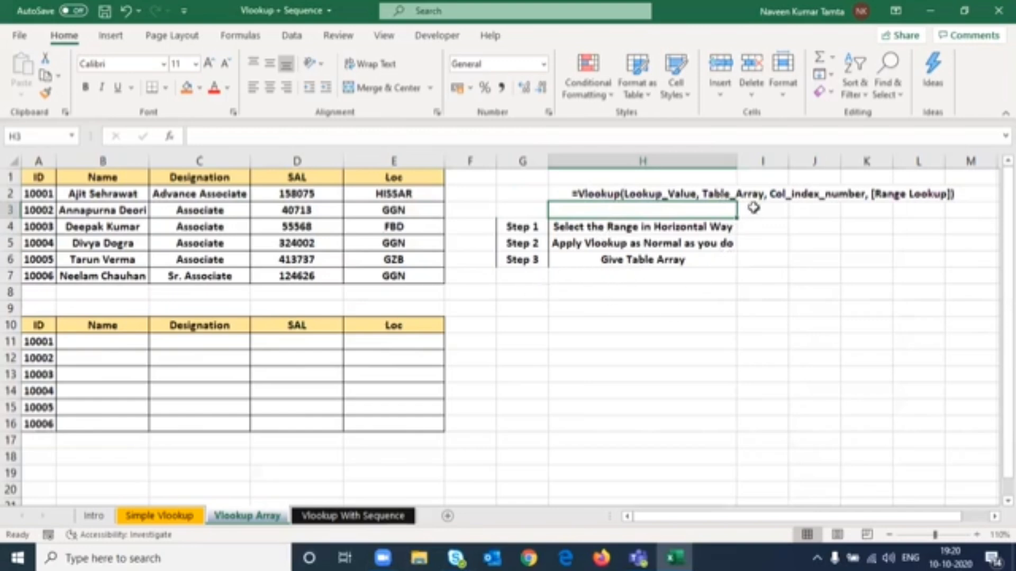
- Enter the label Step 4 in G7 with the note When Syntax asks you to give Col_Index_number then put a { in H7
{"action": "left_click", "coordinate": [526, 259]}
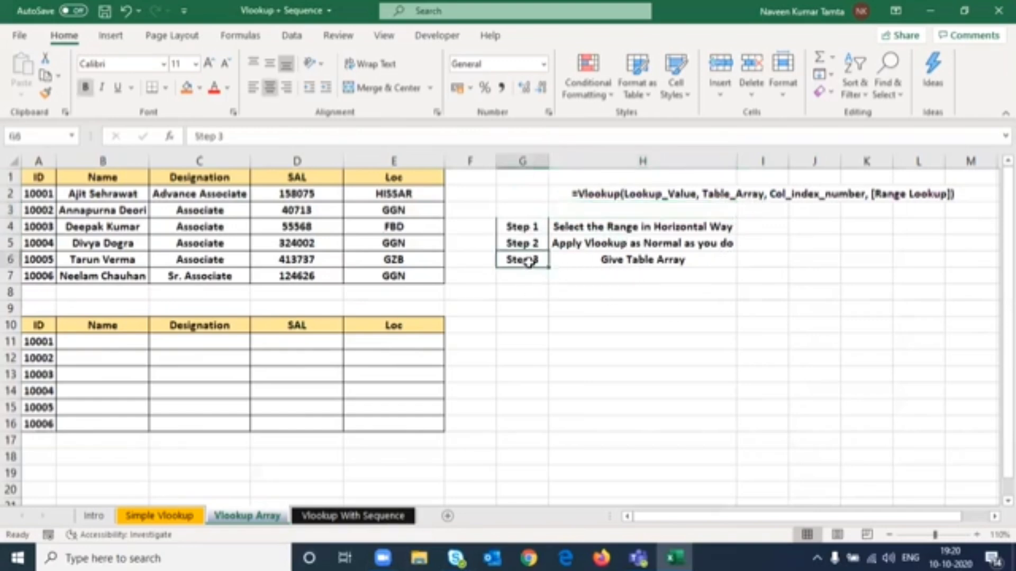
{"action": "left_click", "coordinate": [512, 281]}
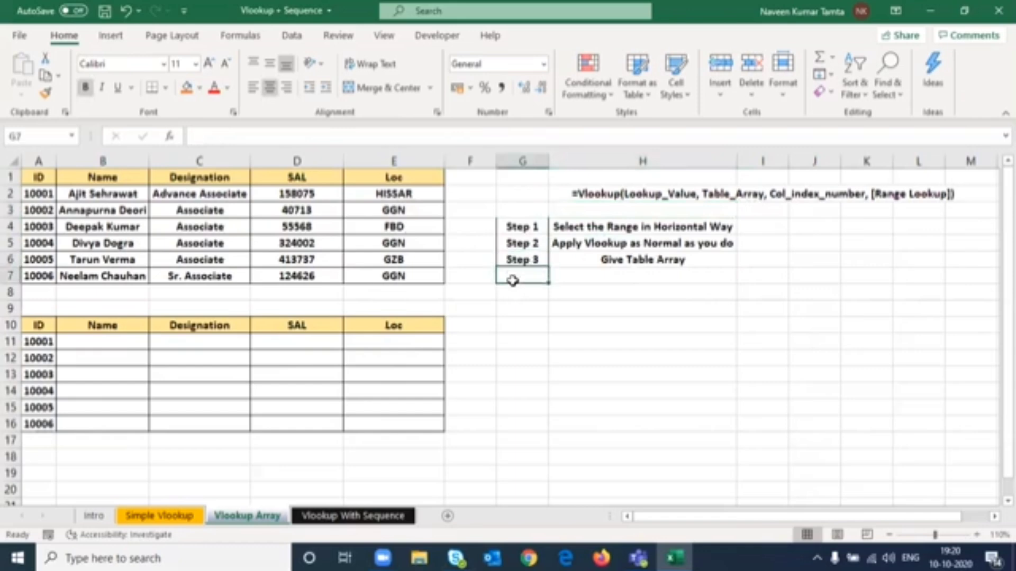
{"action": "type", "text": "Step"}
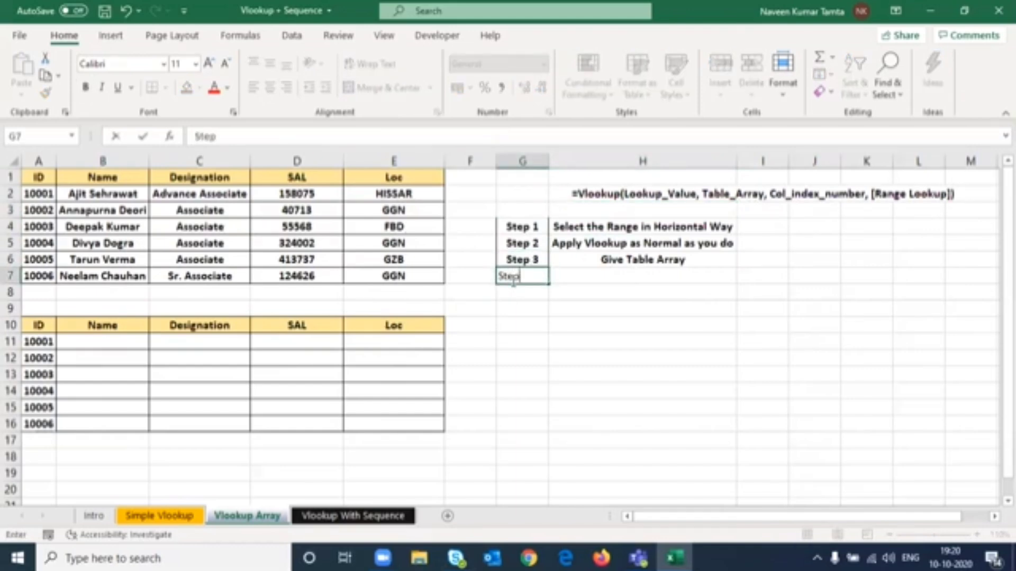
{"action": "type", "text": " 4"}
{"action": "key", "text": "Tab"}
{"action": "type", "text": "When"}
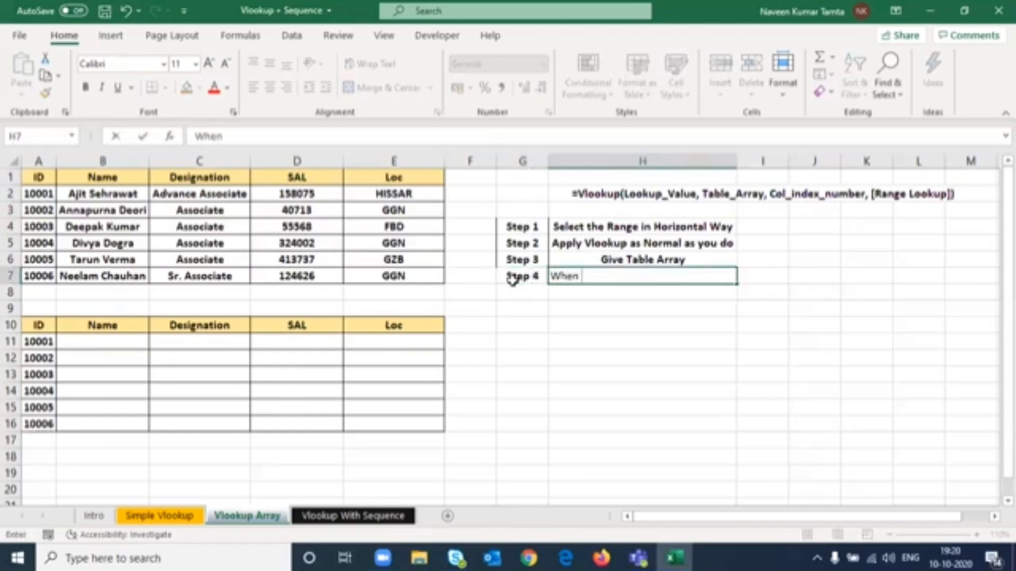
{"action": "type", "text": " Vloo"}
{"action": "key", "text": "BackSpace"}
{"action": "key", "text": "BackSpace"}
{"action": "key", "text": "BackSpace"}
{"action": "key", "text": "BackSpace"}
{"action": "type", "text": "Syntax "}
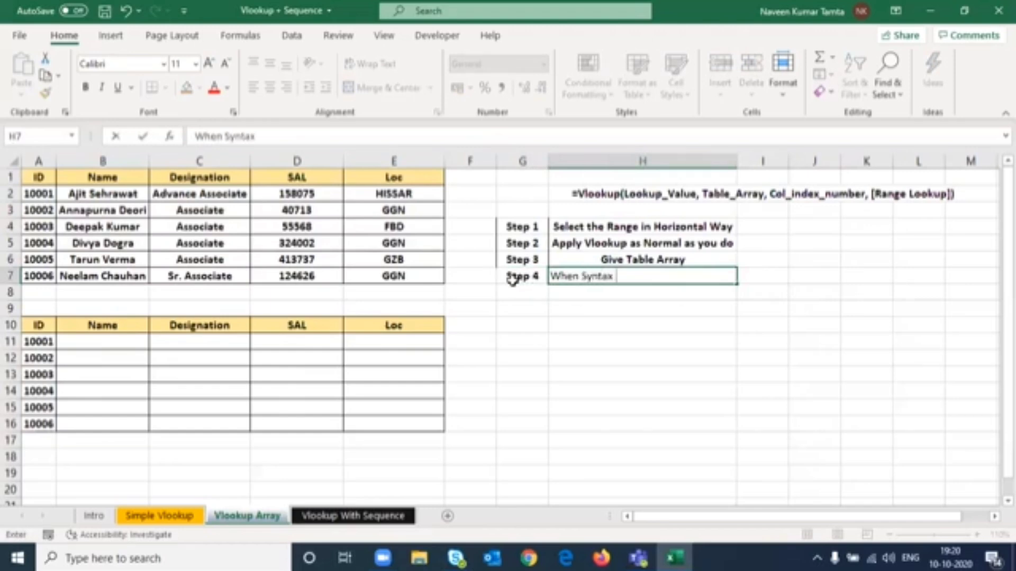
{"action": "type", "text": "asks"}
{"action": "key", "text": "BackSpace"}
{"action": "key", "text": "BackSpace"}
{"action": "key", "text": "BackSpace"}
{"action": "type", "text": "asks ylou to"}
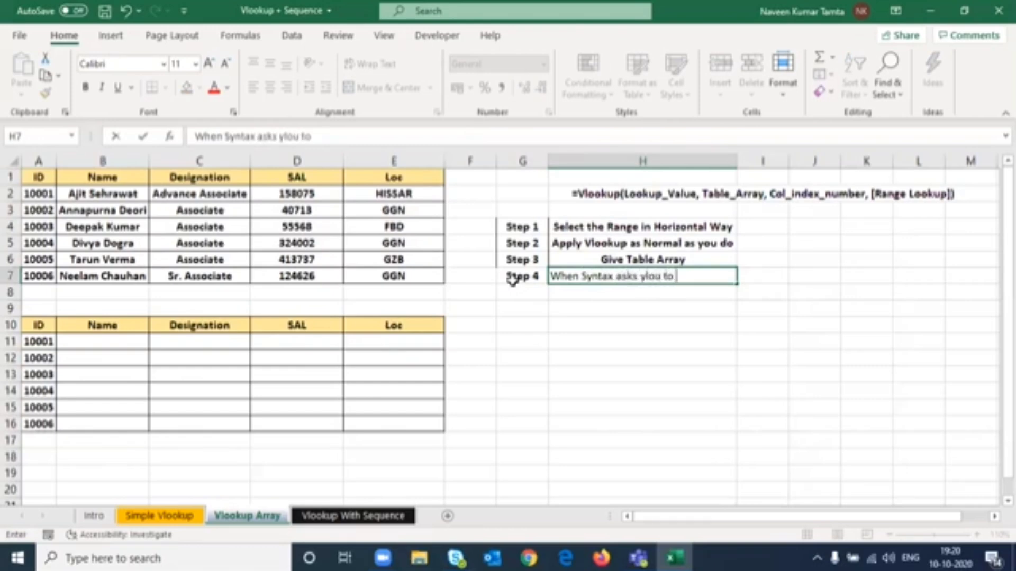
{"action": "key", "text": "BackSpace"}
{"action": "key", "text": "BackSpace"}
{"action": "key", "text": "BackSpace"}
{"action": "key", "text": "BackSpace"}
{"action": "key", "text": "BackSpace"}
{"action": "key", "text": "BackSpace"}
{"action": "type", "text": "ou to give Tab"}
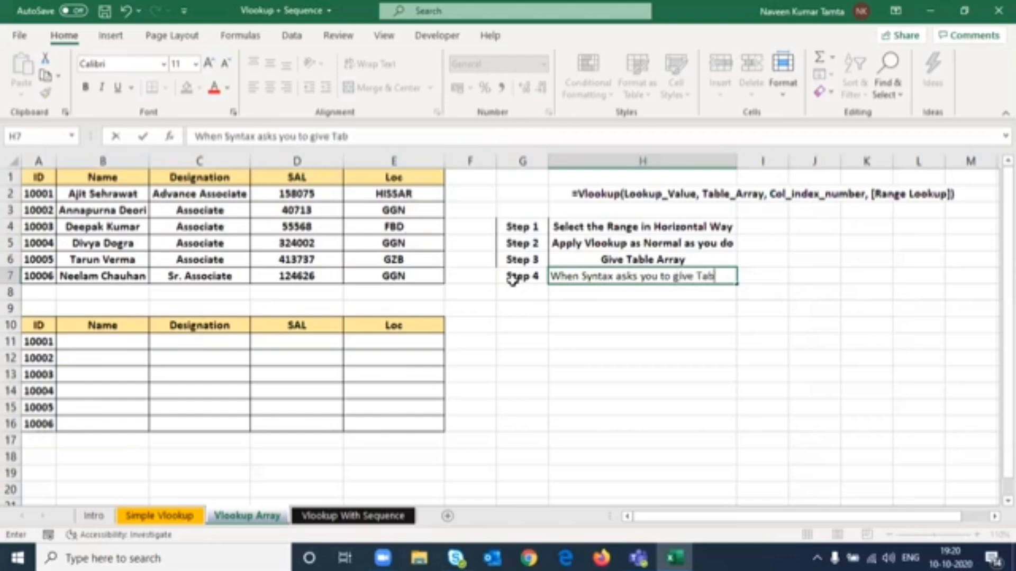
{"action": "key", "text": "BackSpace"}
{"action": "key", "text": "BackSpace"}
{"action": "key", "text": "BackSpace"}
{"action": "type", "text": "Col_Index_numner"}
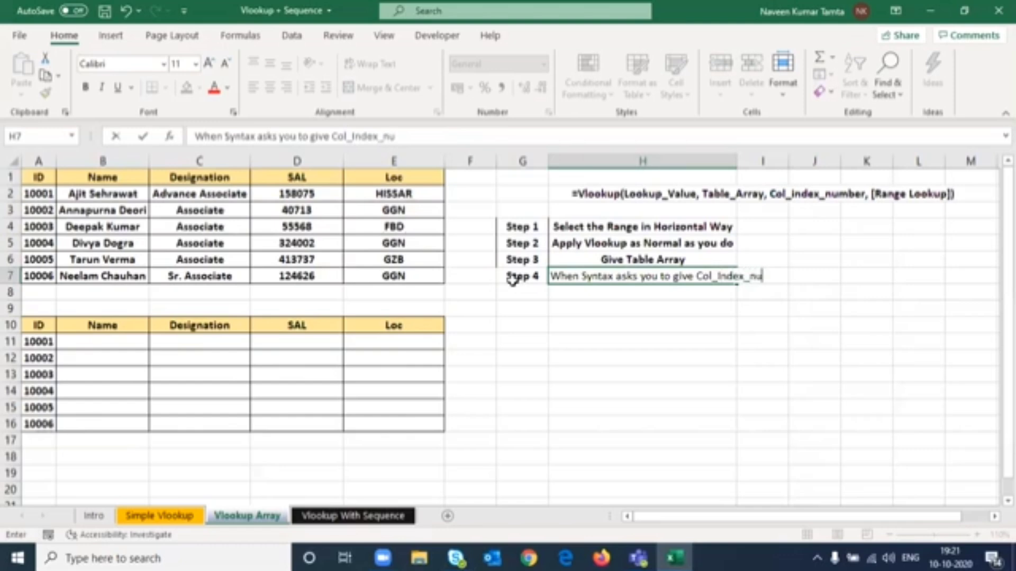
{"action": "key", "text": "BackSpace"}
{"action": "key", "text": "BackSpace"}
{"action": "key", "text": "BackSpace"}
{"action": "type", "text": "ber then"}
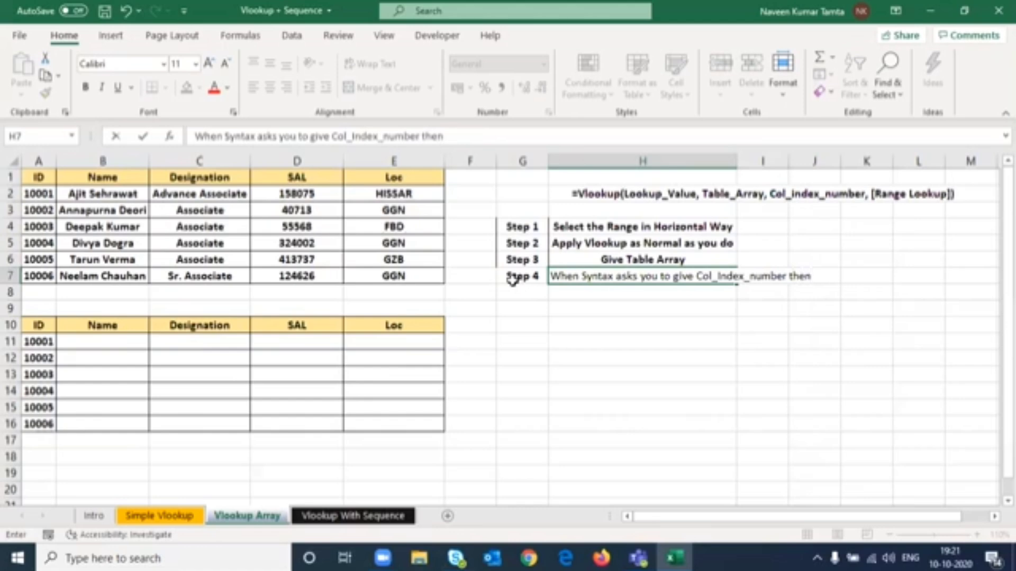
{"action": "type", "text": "Ap"}
{"action": "key", "text": "BackSpace"}
{"action": "key", "text": "BackSpace"}
{"action": "type", "text": "put a ["}
{"action": "key", "text": "Return"}
- AutoFit column H's width to fit the Step 4 note
{"action": "key", "text": "Up"}
{"action": "key", "text": "Right"}
{"action": "key", "text": "Left"}
{"action": "key", "text": "Down"}
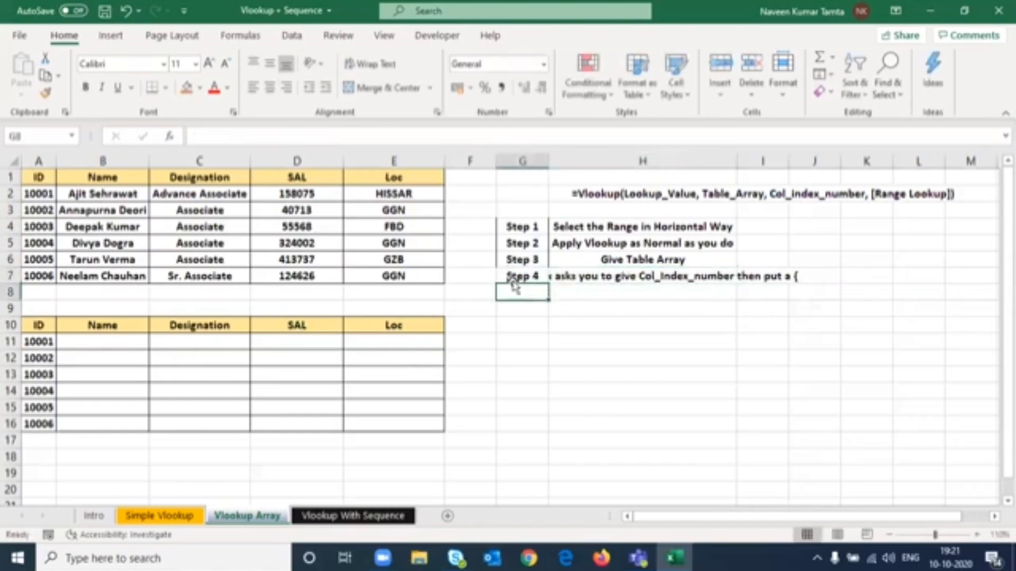
{"action": "key", "text": "Right"}
{"action": "key", "text": "Up"}
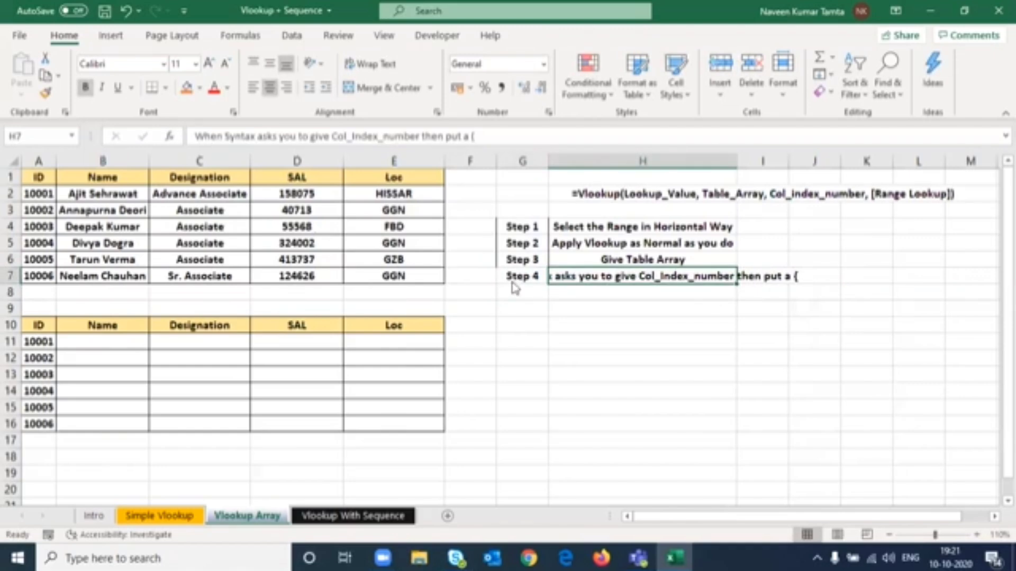
{"action": "key", "text": "alt+h"}
{"action": "key", "text": "o"}
{"action": "key", "text": "i"}
- Enter the continuation note and you can mention all your col-index-numbers in this { Bracket in H8
{"action": "key", "text": "Down"}
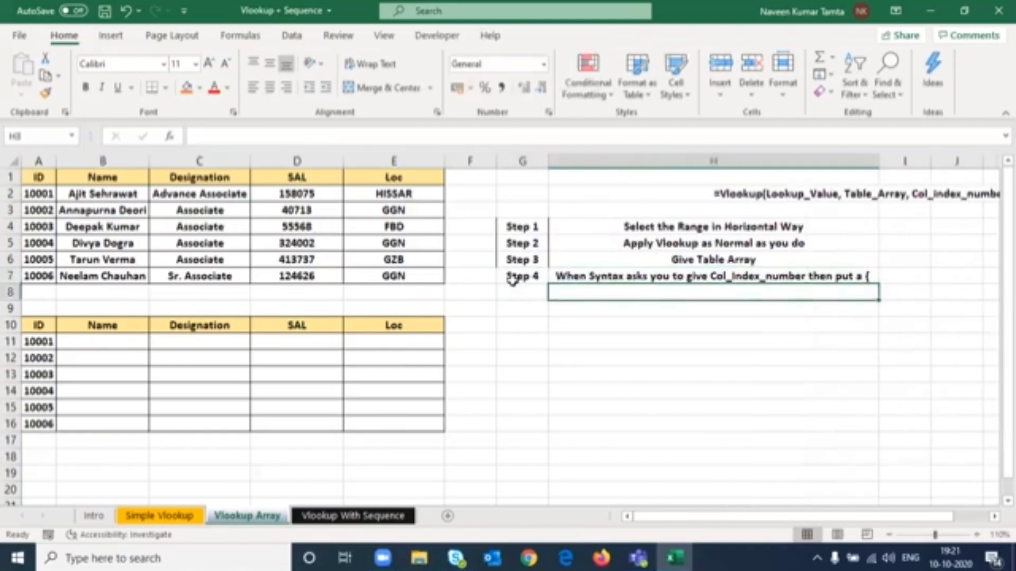
{"action": "type", "text": "and "}
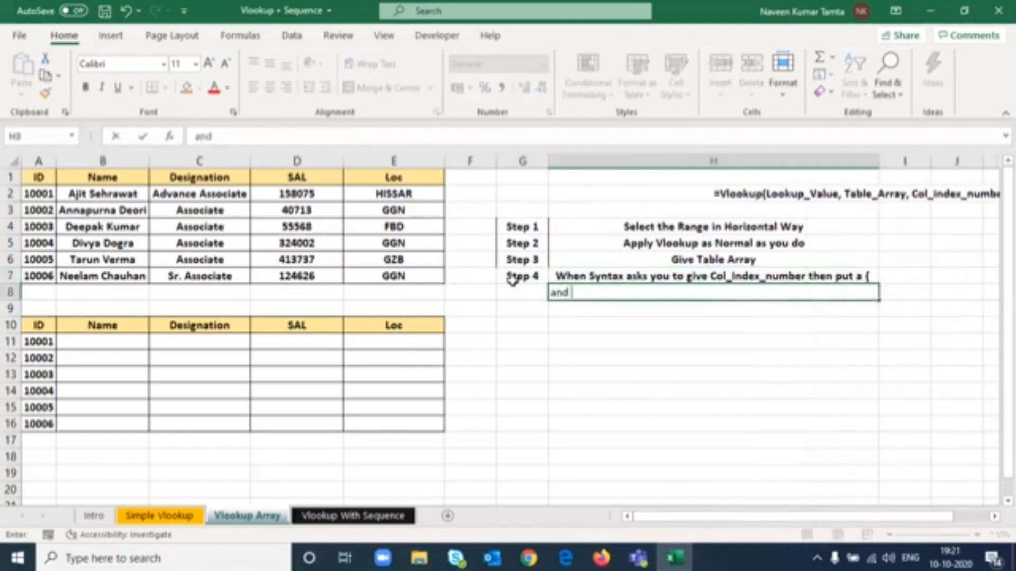
{"action": "type", "text": "you can"}
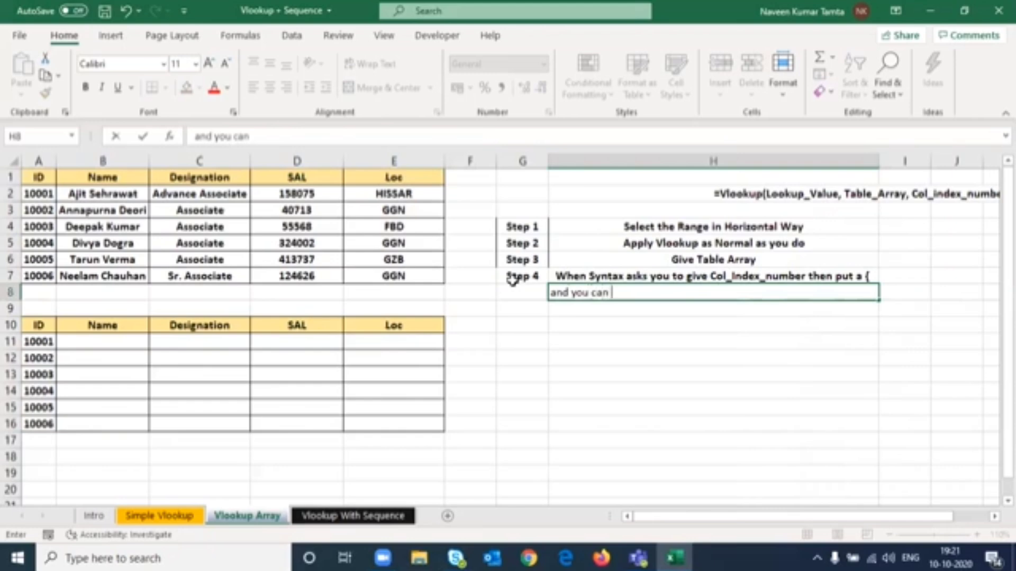
{"action": "type", "text": " mention al"}
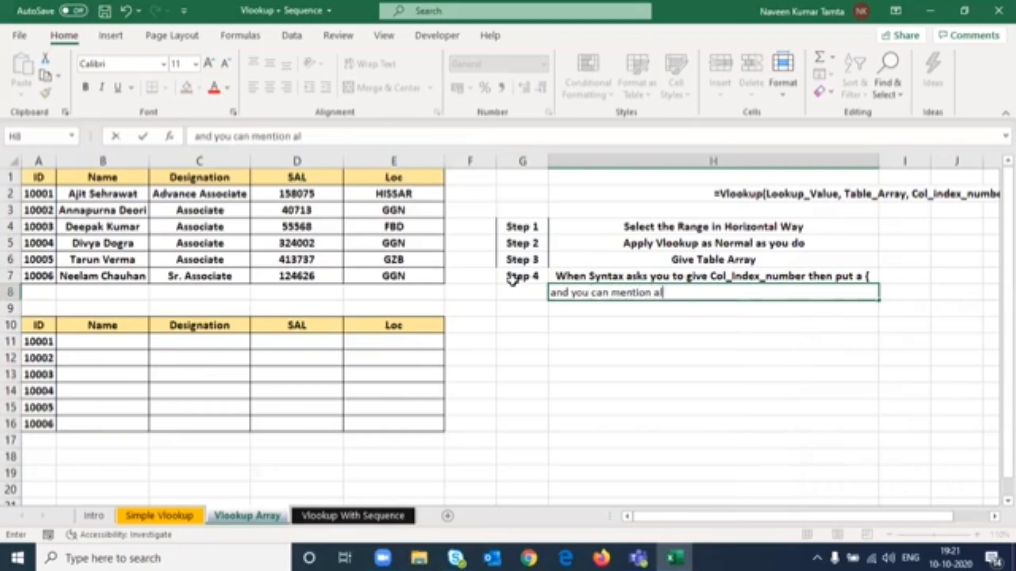
{"action": "type", "text": "l your col"}
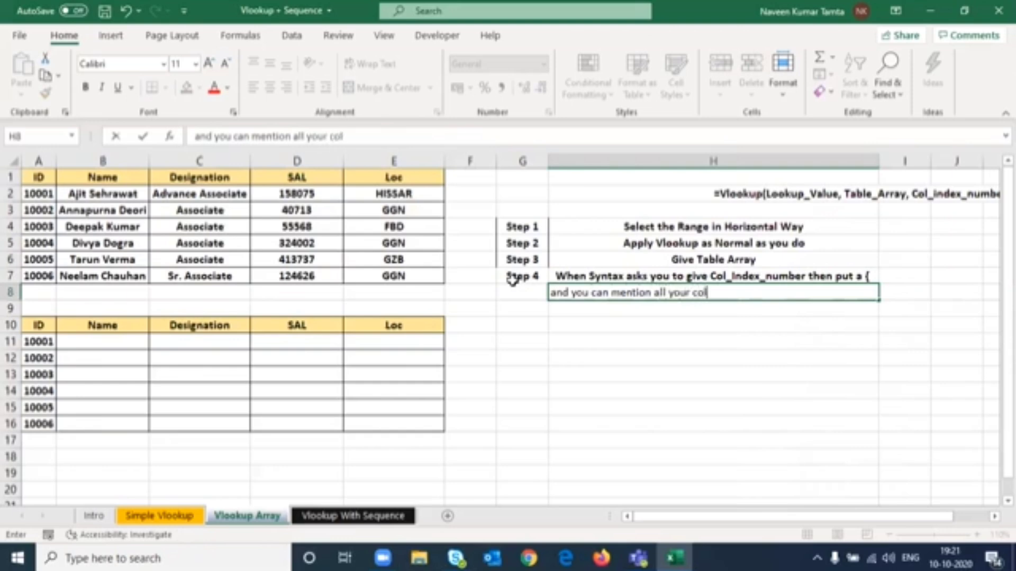
{"action": "type", "text": "-index"}
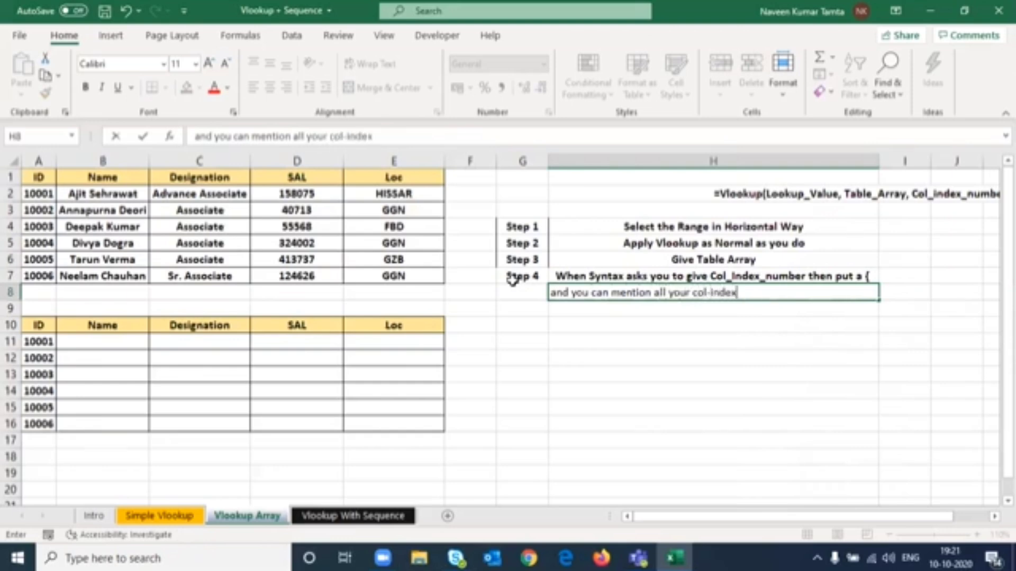
{"action": "type", "text": "-numbers "}
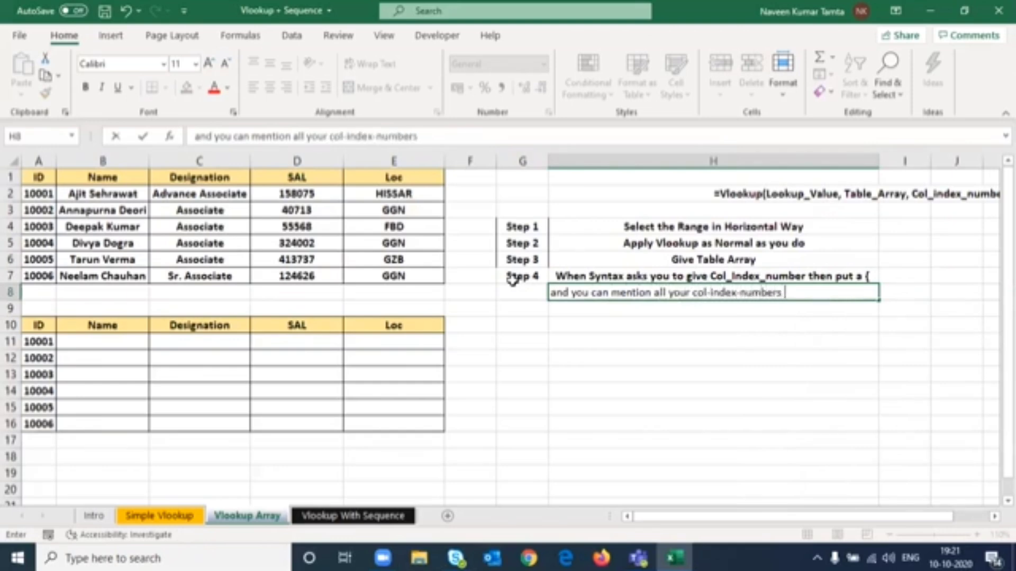
{"action": "type", "text": "in this curl"}
{"action": "key", "text": "BackSpace"}
{"action": "key", "text": "BackSpace"}
{"action": "key", "text": "BackSpace"}
{"action": "key", "text": "BackSpace"}
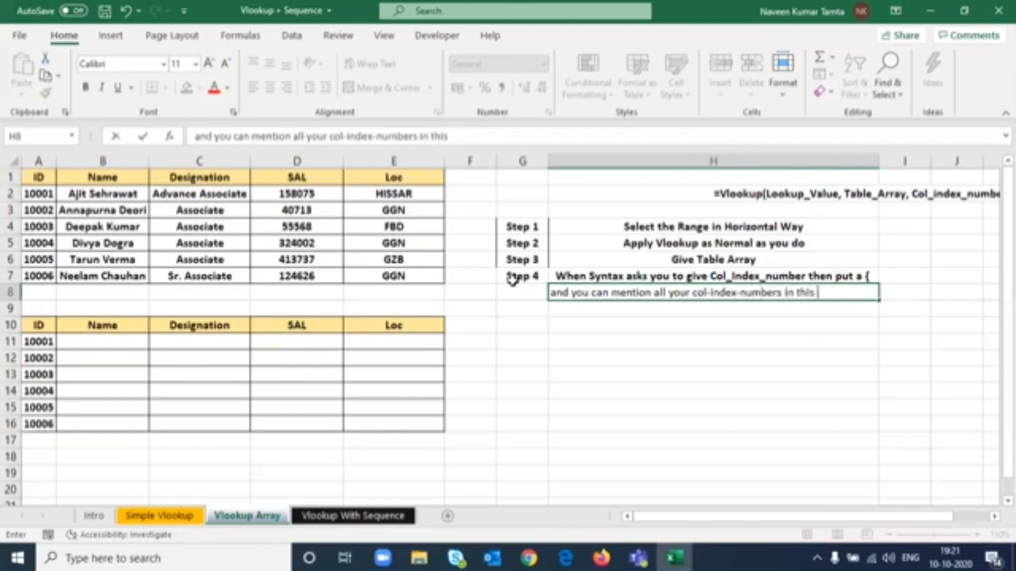
{"action": "type", "text": "{ Bracket"}
{"action": "key", "text": "ctrl+Return"}
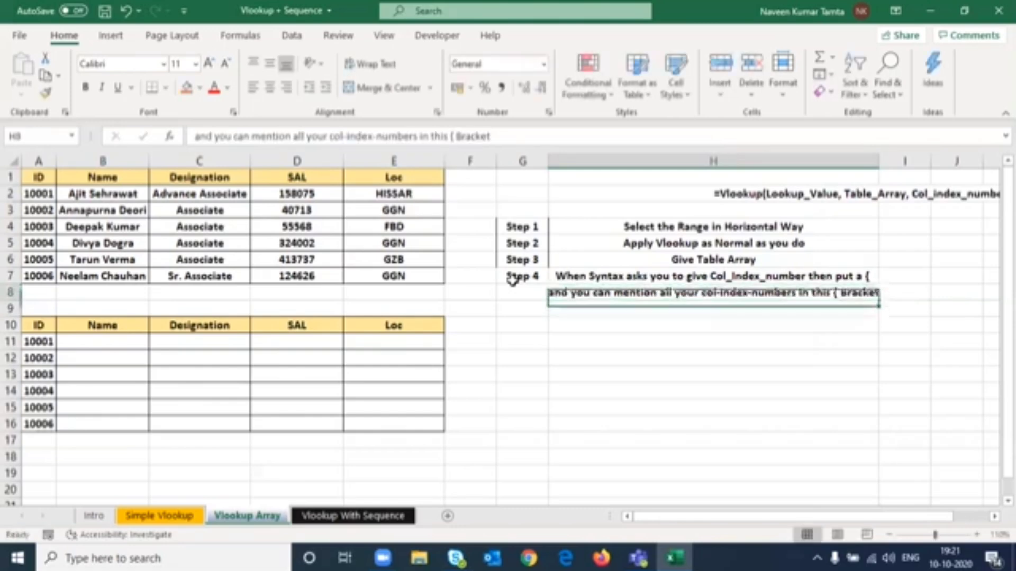
{"action": "key", "text": "alt+o"}
{"action": "key", "text": "a"}
{"action": "key", "text": "Escape"}
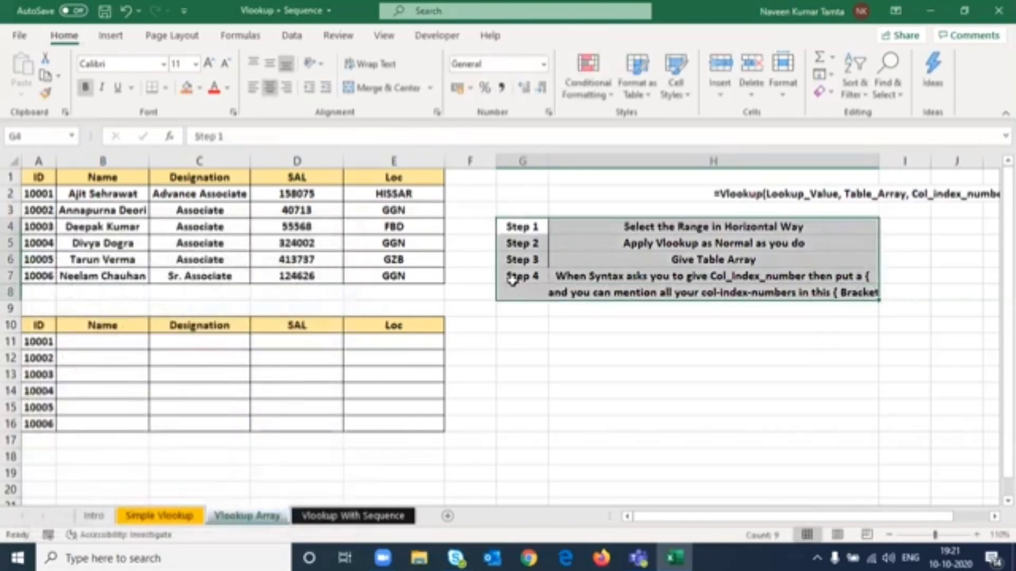
- Enter the label Step 5 in G9 and, in H9, the note Close followed by a closing curly brace and Bracket
{"action": "key", "text": "Down"}
{"action": "key", "text": "Down"}
{"action": "key", "text": "Down"}
{"action": "key", "text": "Down"}
{"action": "key", "text": "Down"}
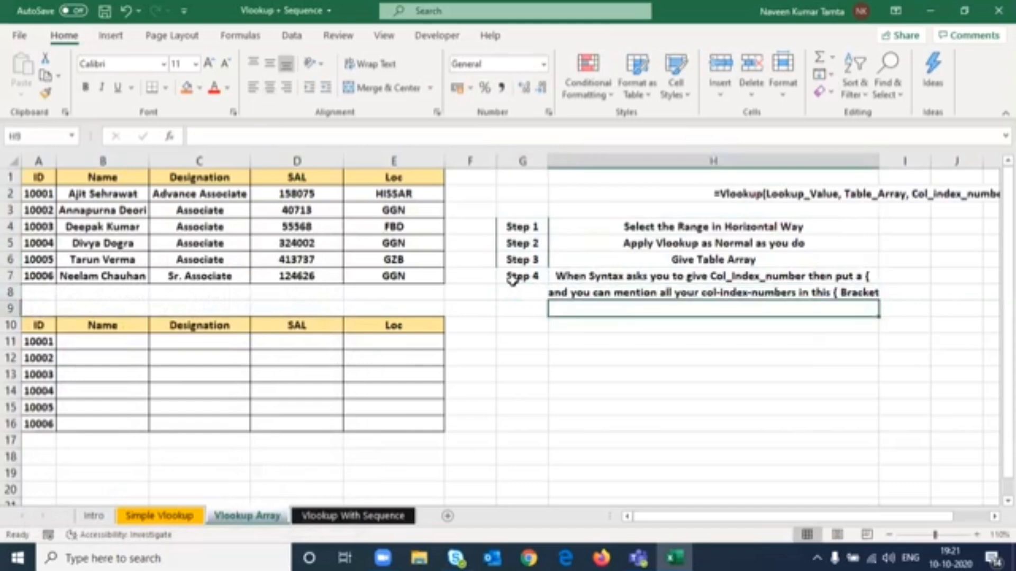
{"action": "type", "text": "Step 5"}
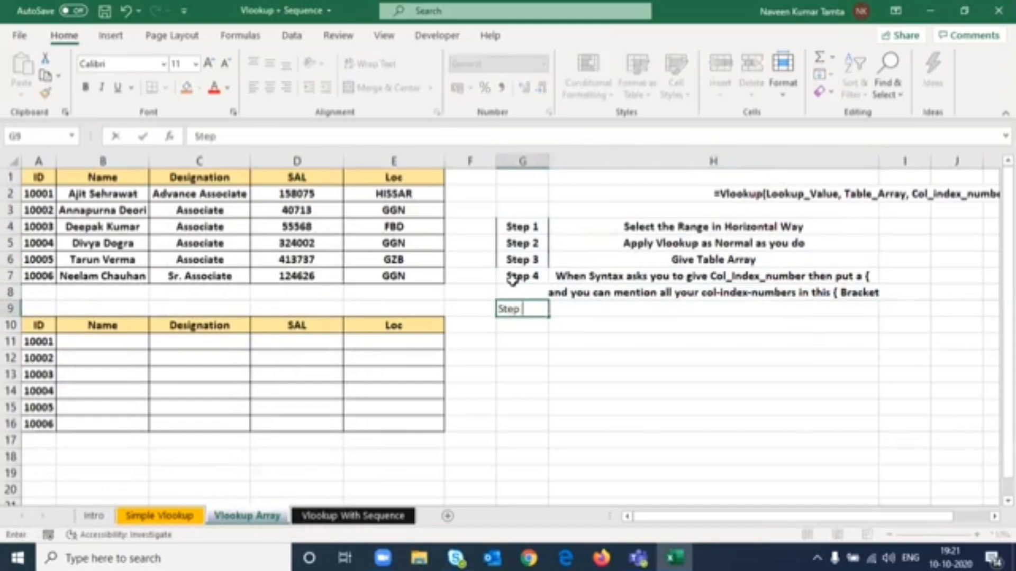
{"action": "key", "text": "Return"}
{"action": "key", "text": "Up"}
{"action": "key", "text": "Right"}
{"action": "type", "text": "Clo"}
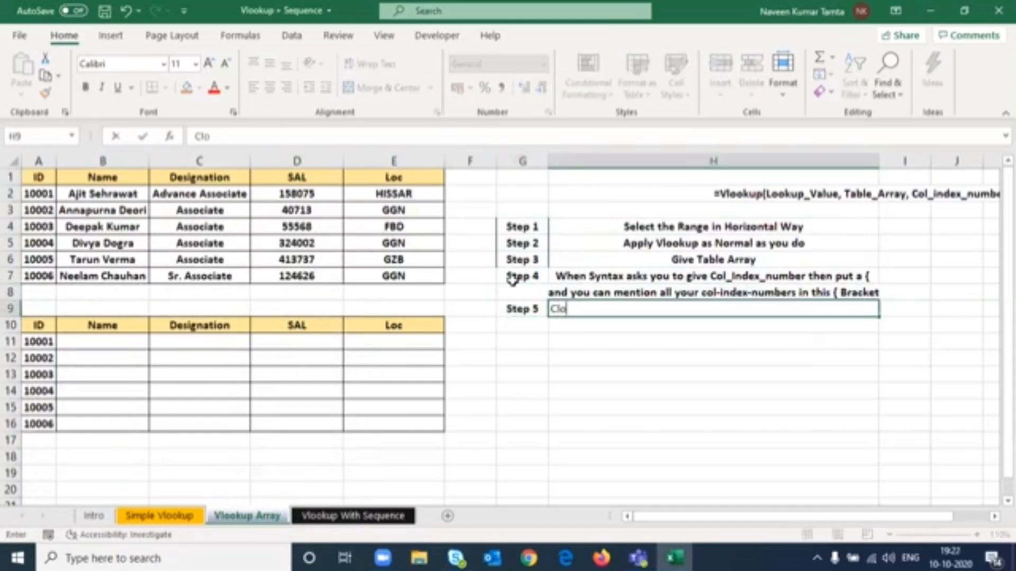
{"action": "type", "text": "se } Bracket"}
{"action": "key", "text": "Return"}
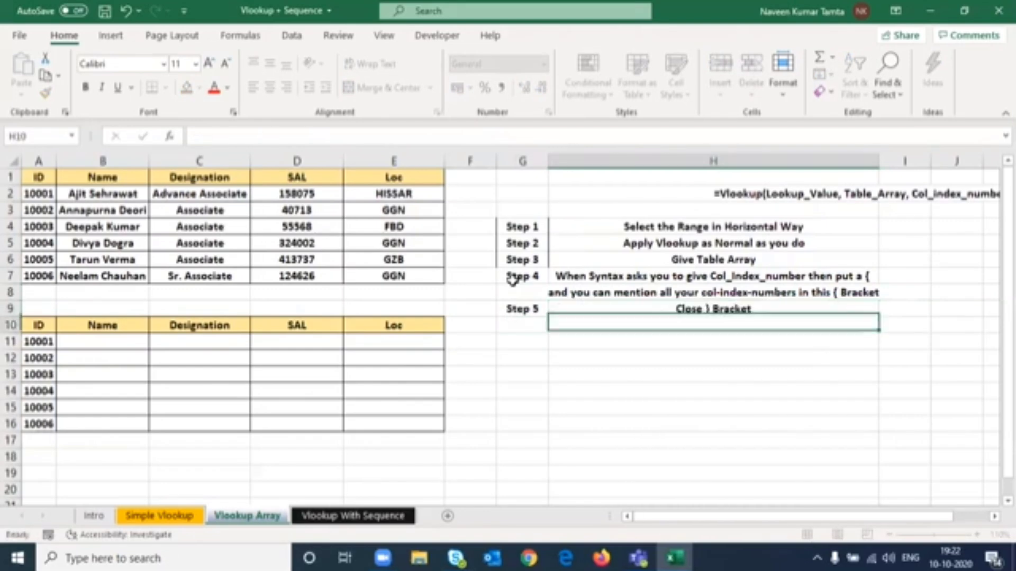
- Copy the Step 5 label down into G10 and change it to Step 6
{"action": "key", "text": "Left"}
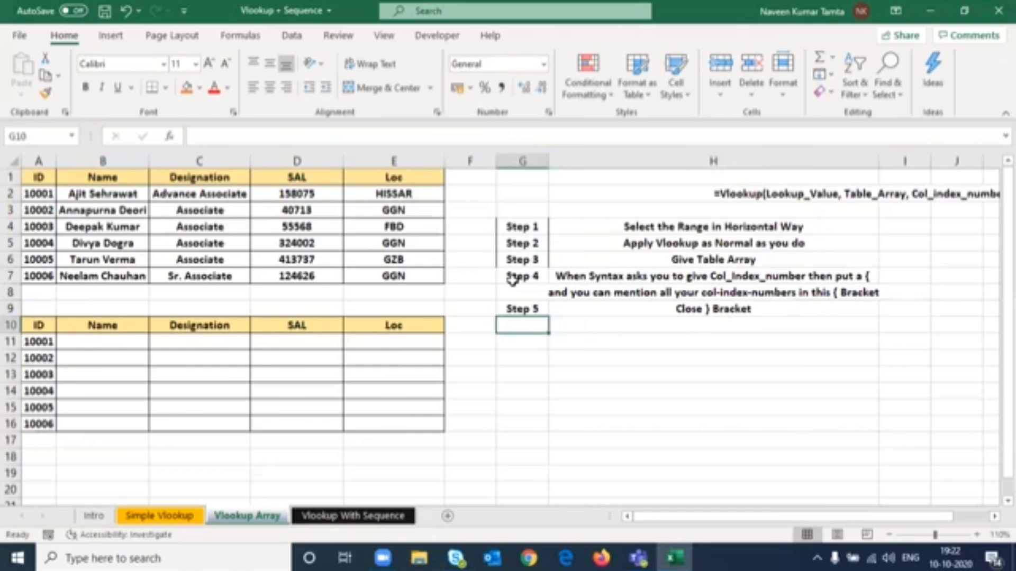
{"action": "key", "text": "ctrl+d"}
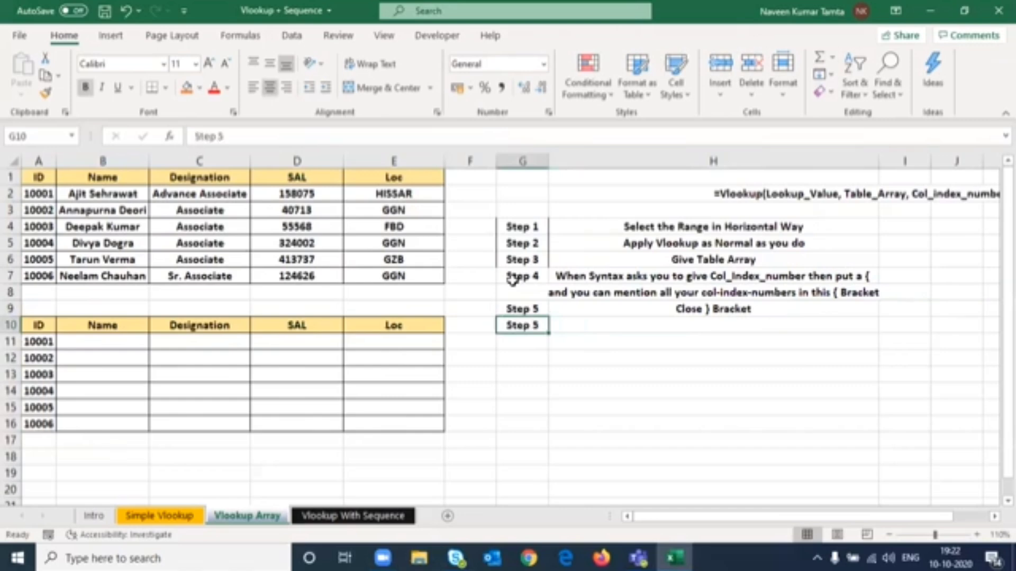
{"action": "key", "text": "F2"}
{"action": "key", "text": "BackSpace"}
{"action": "type", "text": "6"}
{"action": "key", "text": "ctrl+Return"}
- Enter the note put a comma, and then 0 or False (For Exact Match) in H10
{"action": "key", "text": "Right"}
{"action": "type", "text": "pu"}
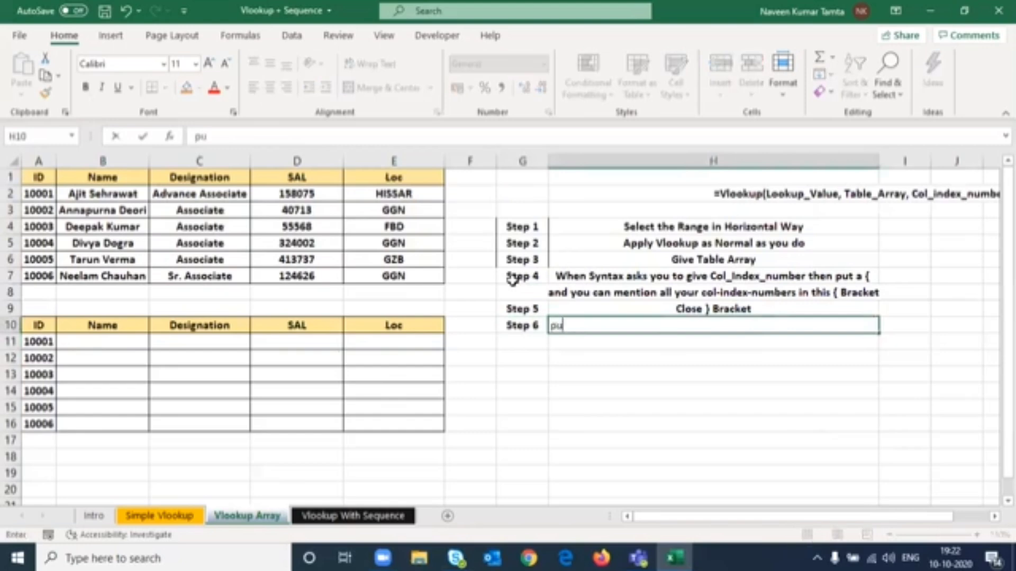
{"action": "type", "text": "t a comma, and the"}
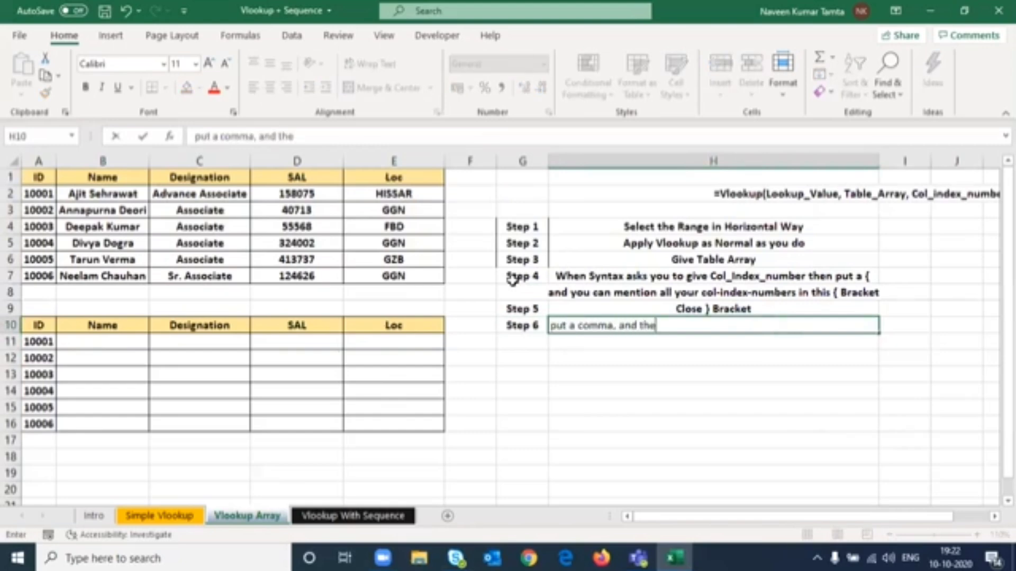
{"action": "type", "text": "n 0 or Falxse"}
{"action": "key", "text": "BackSpace"}
{"action": "key", "text": "BackSpace"}
{"action": "key", "text": "BackSpace"}
{"action": "type", "text": "e (For"}
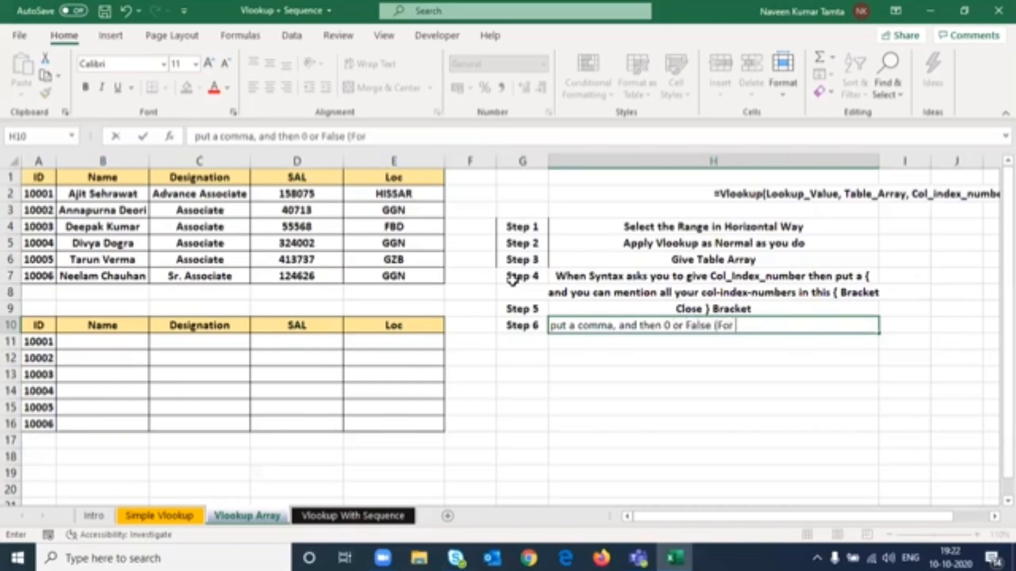
{"action": "type", "text": " Exact <"}
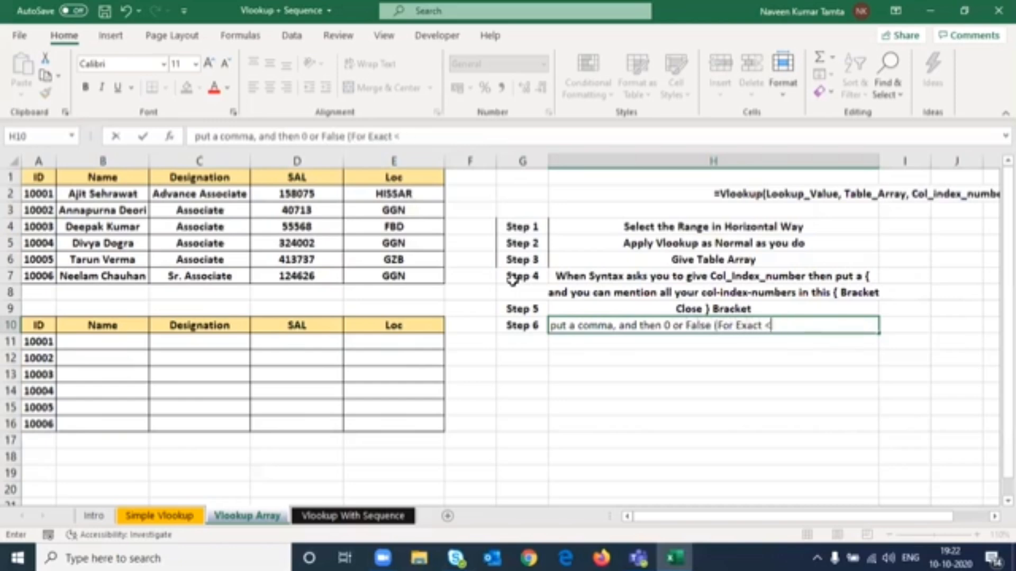
{"action": "key", "text": "BackSpace"}
{"action": "type", "text": "Match)"}
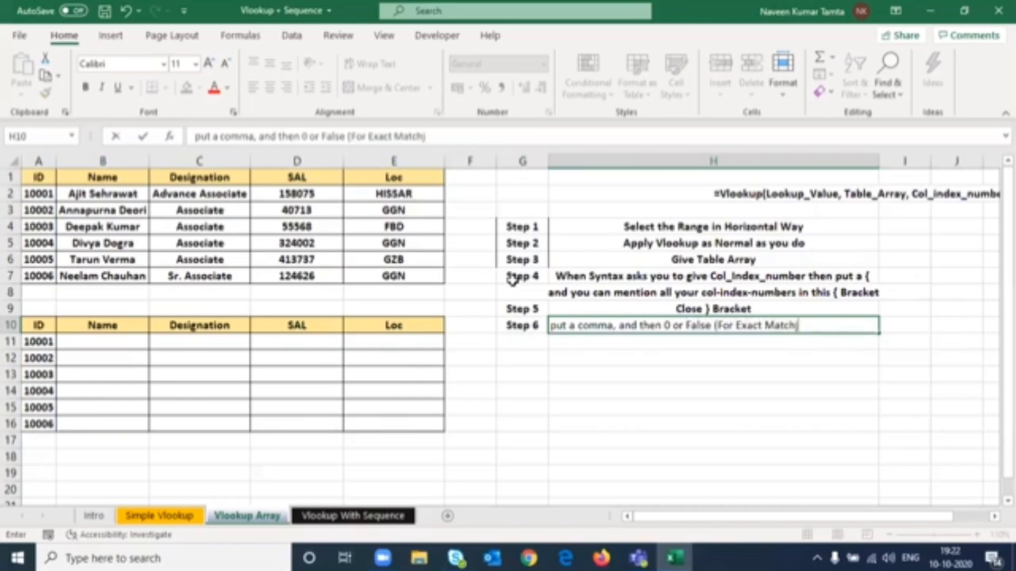
{"action": "key", "text": "BackSpace"}
{"action": "type", "text": ")"}
{"action": "key", "text": "Return"}
- Apply all borders to the steps table in G4:H10
{"action": "key", "text": "Up"}
{"action": "key", "text": "Up"}
{"action": "key", "text": "Up"}
{"action": "key", "text": "Up"}
{"action": "key", "text": "Up"}
{"action": "key", "text": "Up"}
{"action": "key", "text": "Up"}
{"action": "key", "text": "Left"}
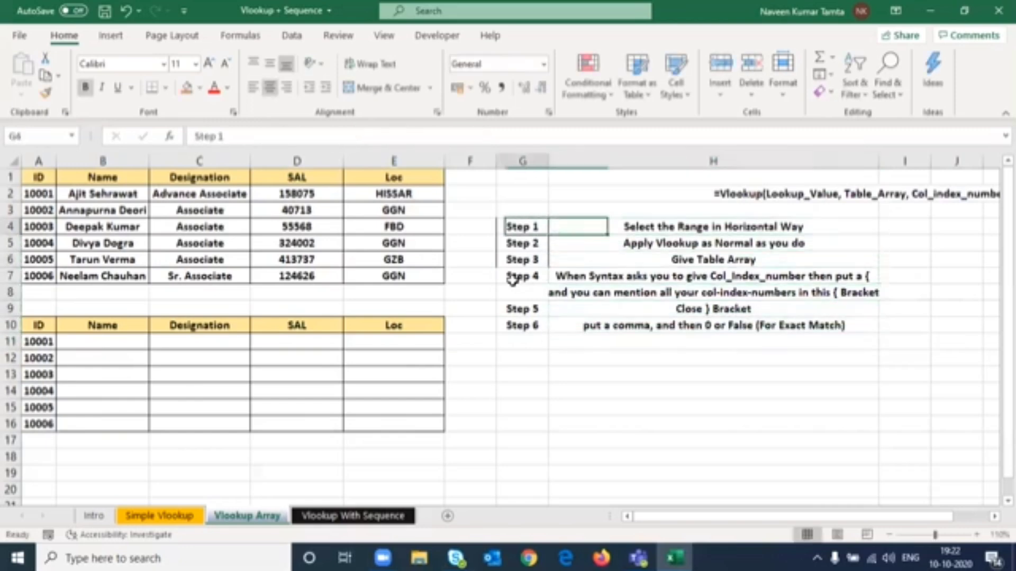
{"action": "key", "text": "shift+Right"}
{"action": "key", "text": "shift+Down"}
{"action": "key", "text": "shift+Down"}
{"action": "key", "text": "shift+Down"}
{"action": "key", "text": "shift+Down"}
{"action": "key", "text": "shift+Down"}
{"action": "key", "text": "shift+Down"}
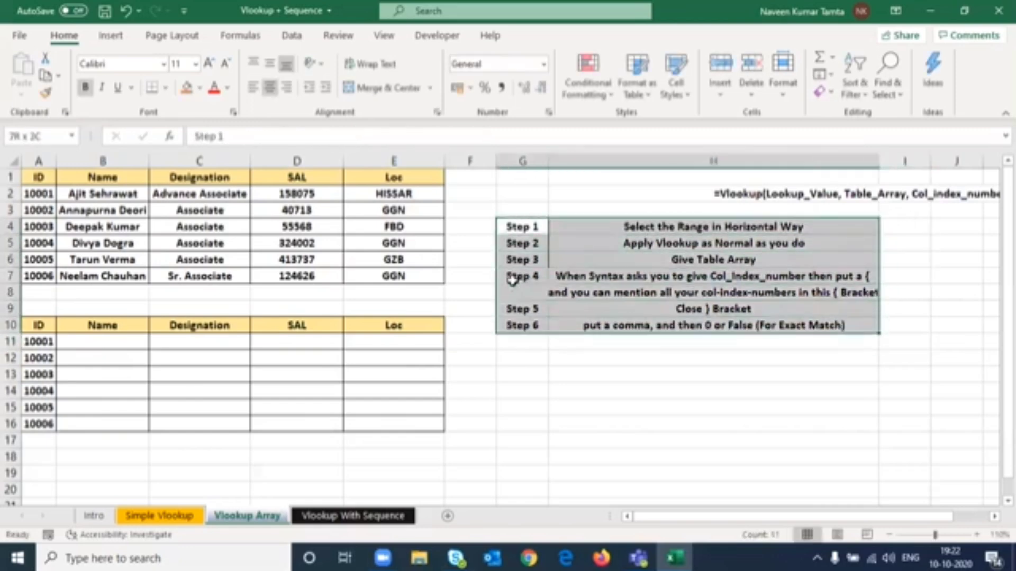
{"action": "key", "text": "alt+h"}
{"action": "key", "text": "b"}
{"action": "key", "text": "a"}
{"action": "key", "text": "Left"}
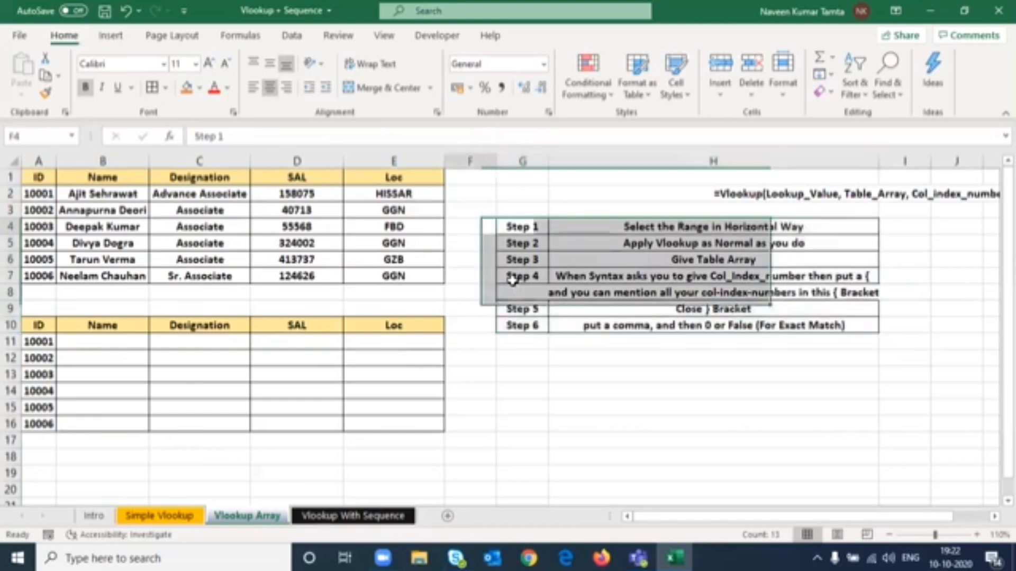
{"action": "key", "text": "Left"}
{"action": "key", "text": "Right"}
{"action": "key", "text": "Right"}
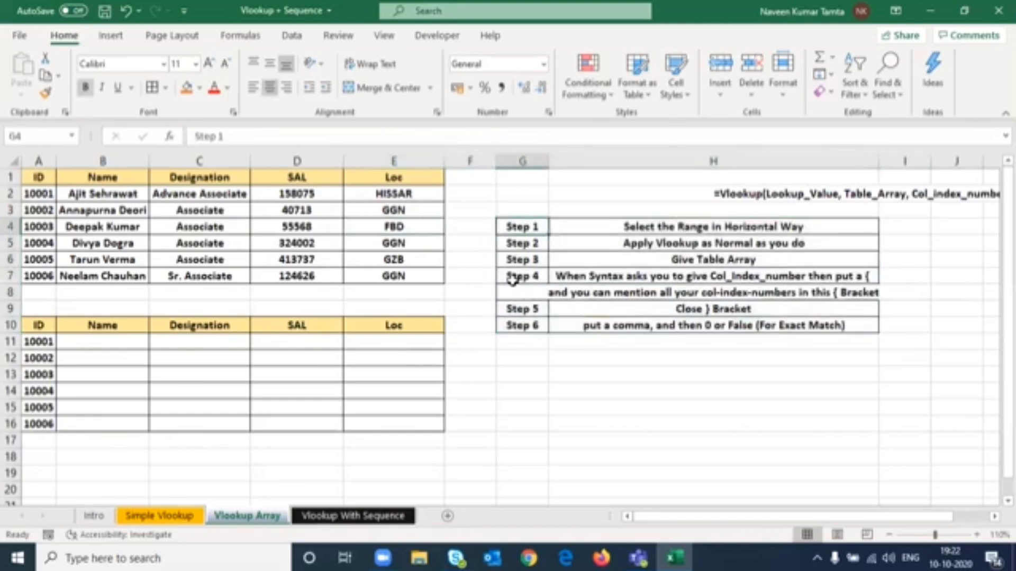
{"action": "key", "text": "Left"}
{"action": "key", "text": "Left"}
{"action": "key", "text": "Left"}
{"action": "key", "text": "Left"}
{"action": "key", "text": "Left"}
{"action": "key", "text": "Left"}
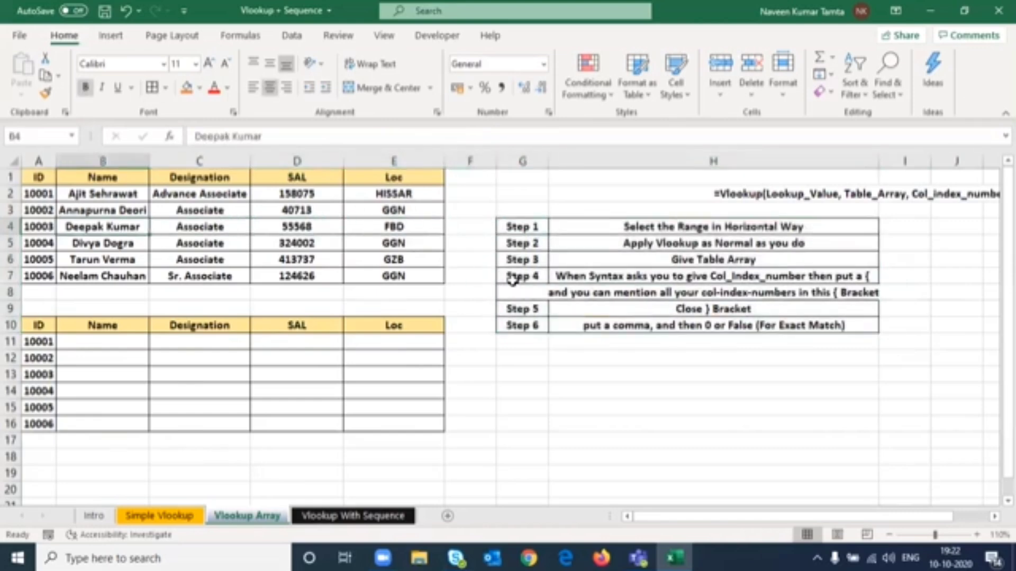
{"action": "key", "text": "Down"}
{"action": "key", "text": "Down"}
{"action": "key", "text": "Down"}
{"action": "key", "text": "Down"}
{"action": "key", "text": "Down"}
{"action": "key", "text": "Down"}
{"action": "key", "text": "Down"}
{"action": "key", "text": "Right"}
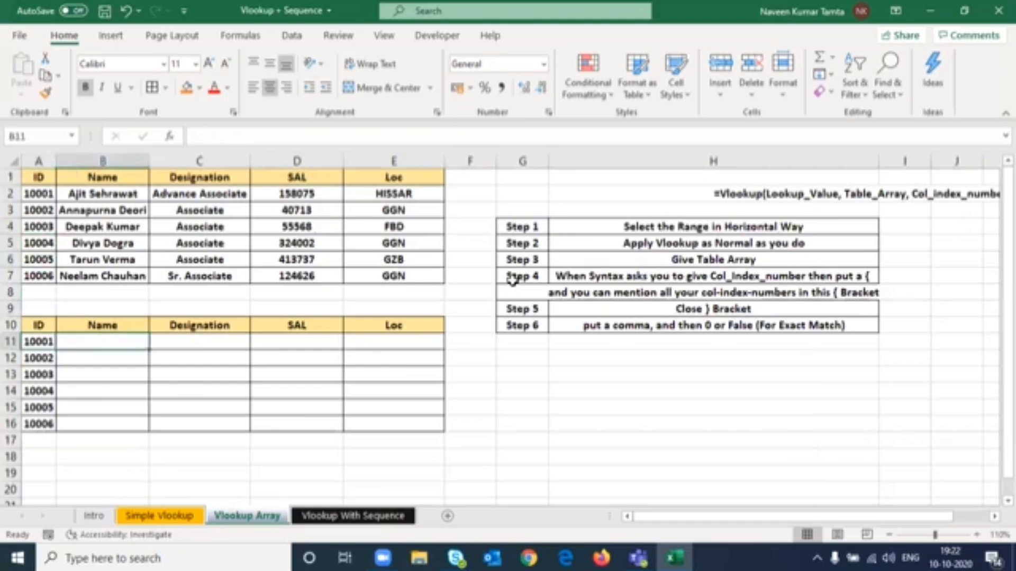
{"action": "key", "text": "shift+Right"}
{"action": "key", "text": "shift+Right"}
{"action": "key", "text": "shift+Right"}
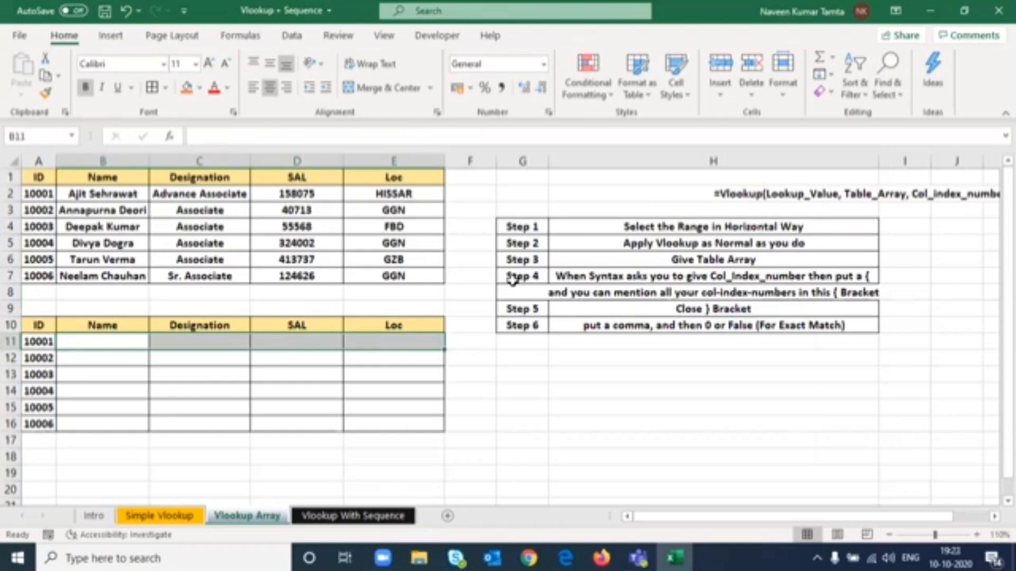
{"action": "type", "text": "=vlo"}
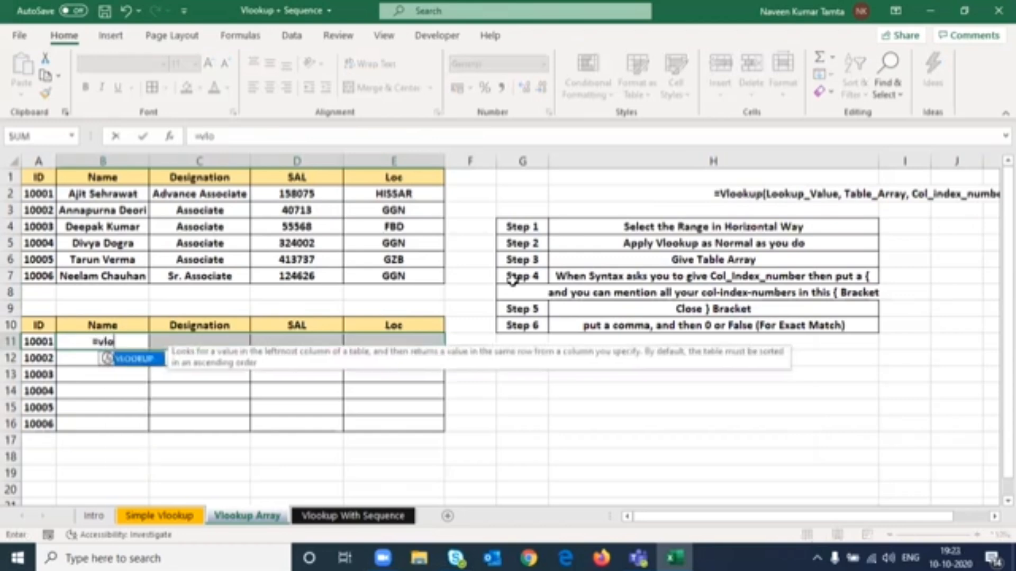
{"action": "key", "text": "Tab"}
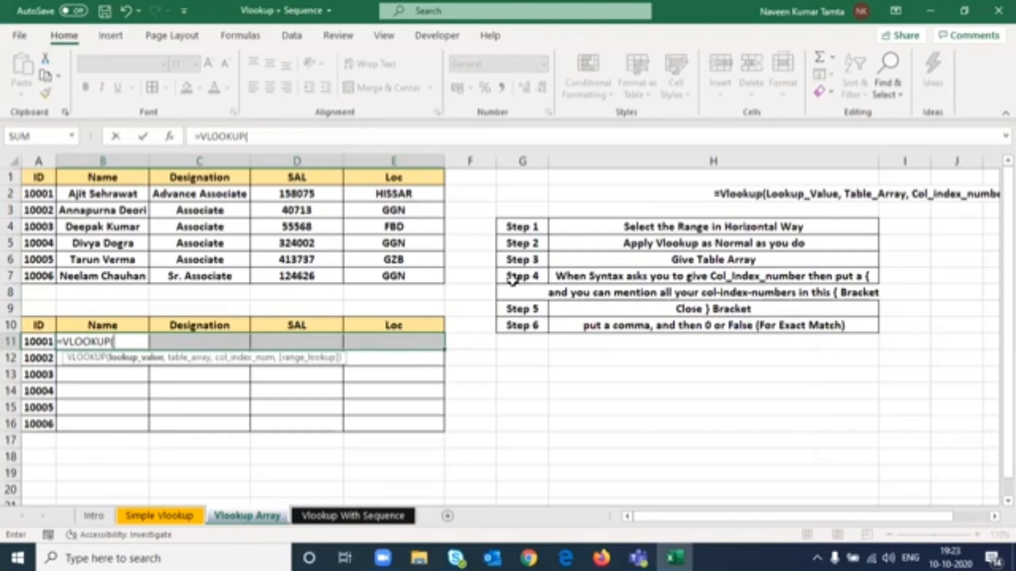
{"action": "key", "text": "Left"}
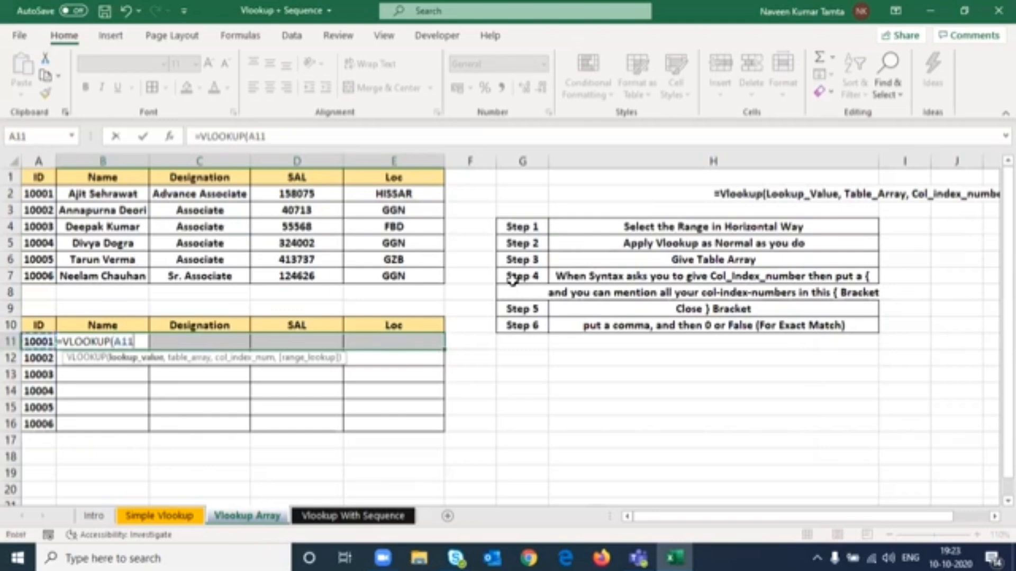
{"action": "key", "text": "F4"}
{"action": "key", "text": "F4"}
{"action": "key", "text": "F4"}
{"action": "type", "text": ","}
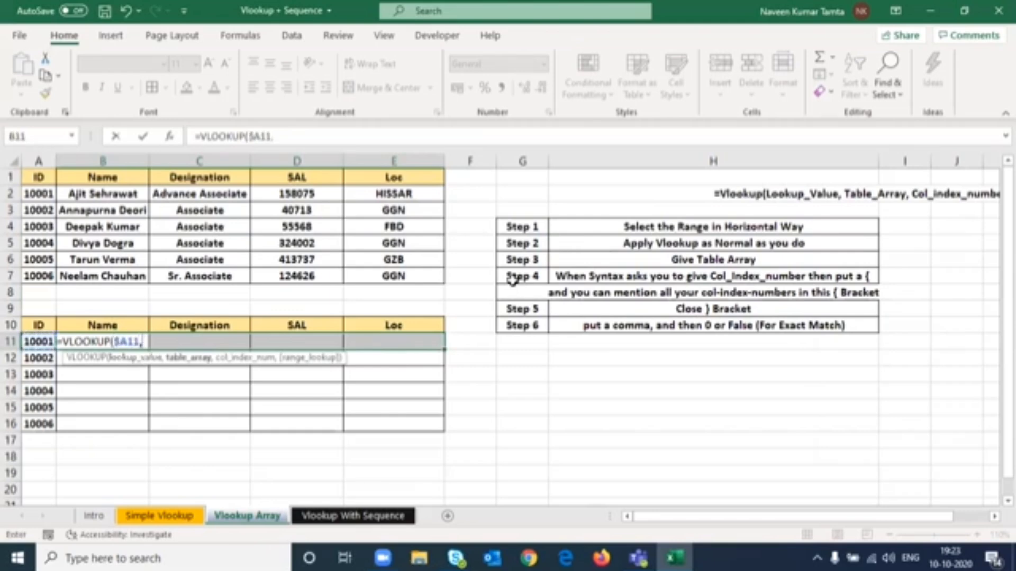
{"action": "key", "text": "Up"}
{"action": "key", "text": "Up"}
{"action": "key", "text": "Up"}
{"action": "key", "text": "Up"}
{"action": "key", "text": "Up"}
{"action": "key", "text": "Up"}
{"action": "key", "text": "Up"}
{"action": "key", "text": "Up"}
{"action": "key", "text": "Up"}
{"action": "key", "text": "Up"}
{"action": "key", "text": "Left"}
{"action": "key", "text": "ctrl+shift+Right"}
{"action": "key", "text": "ctrl+shift+Down"}
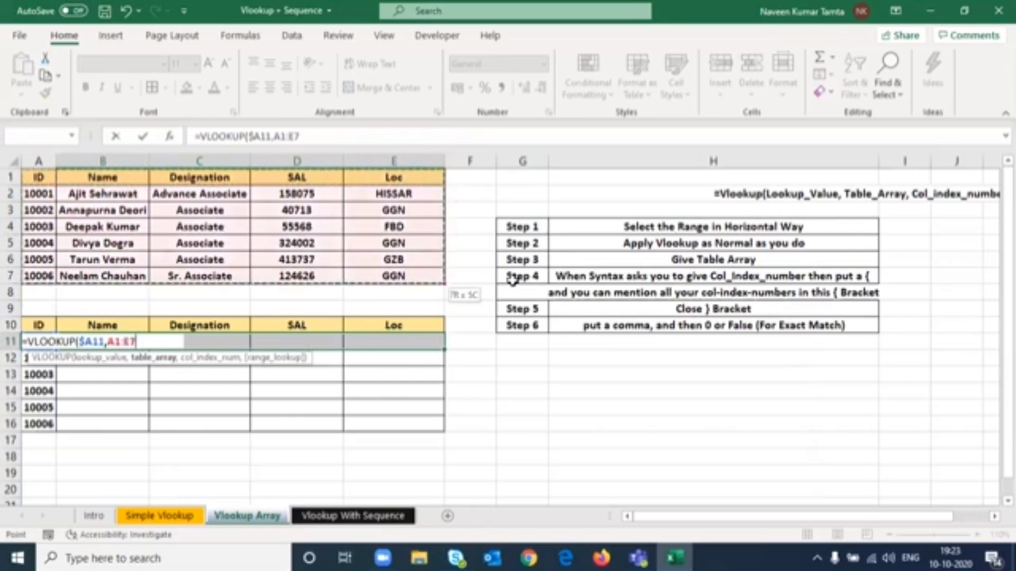
{"action": "key", "text": "F4"}
{"action": "type", "text": ","}
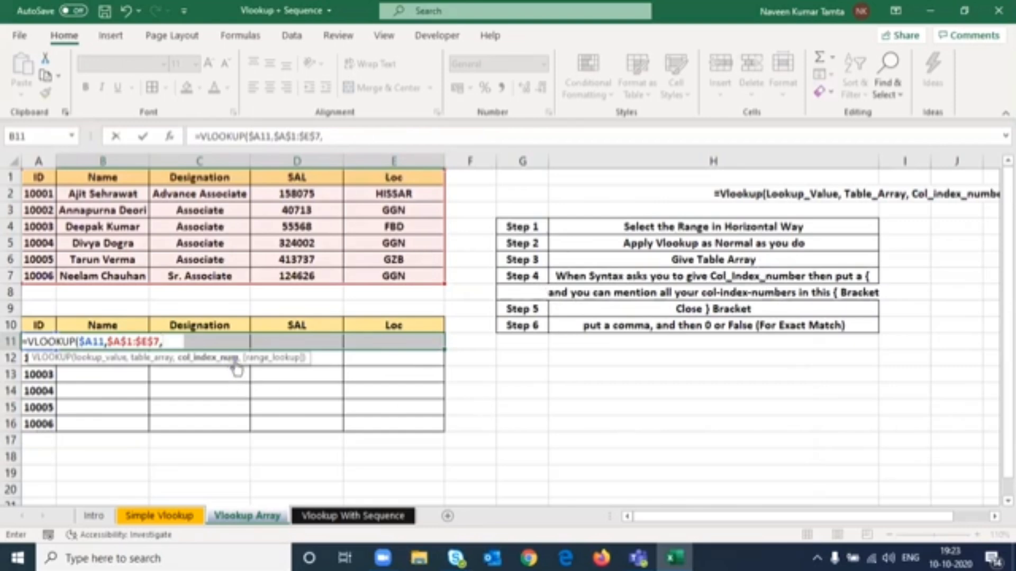
{"action": "left_click_drag", "start_coordinate": [683, 420], "coordinate": [680, 392]}
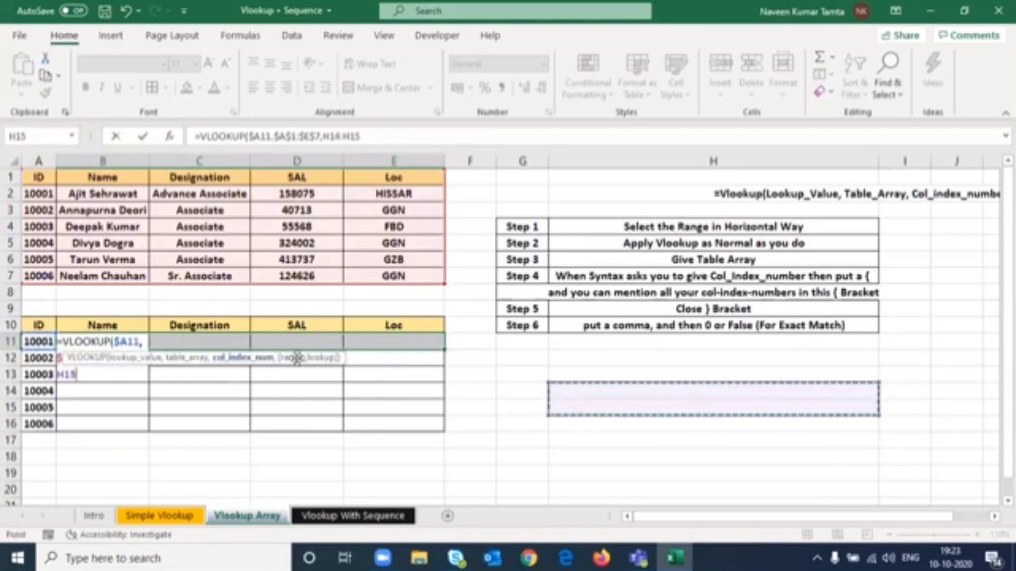
{"action": "key", "text": "Escape"}
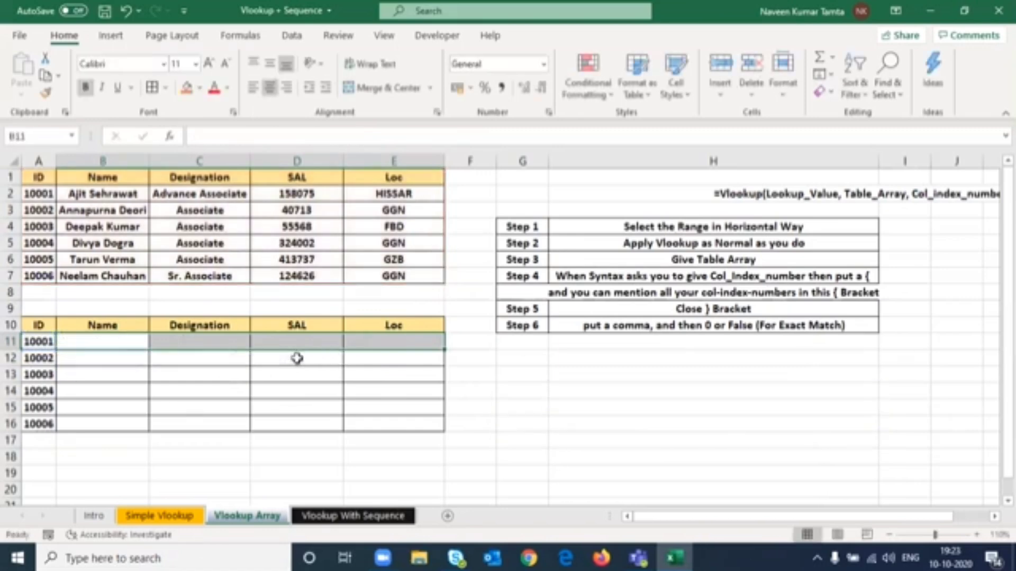
- With B11:E11 selected, start a VLOOKUP in B11 using lookup value $A11 and table array $A$1:$E$7
{"action": "type", "text": "=vl"}
{"action": "key", "text": "Tab"}
{"action": "key", "text": "Left"}
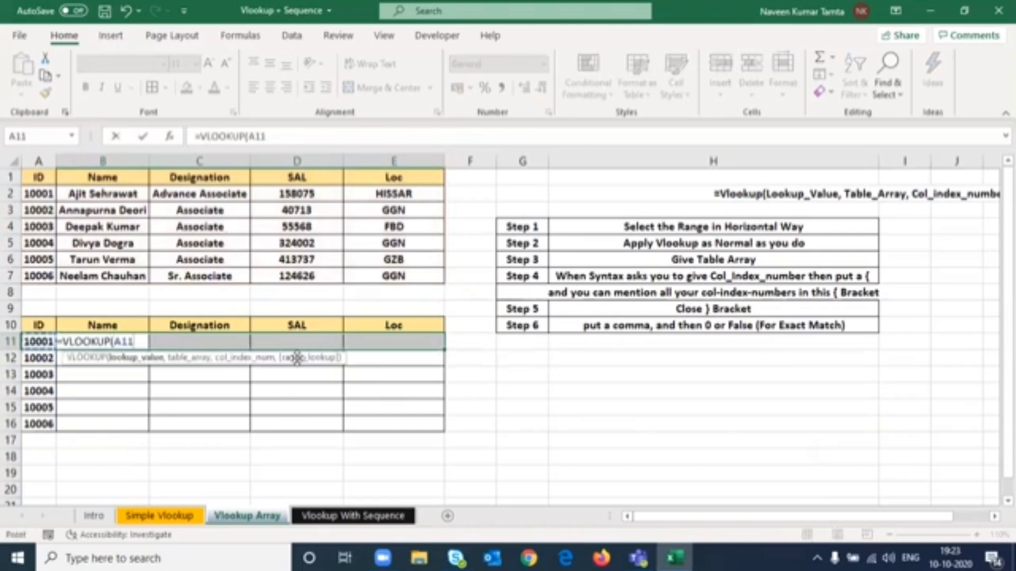
{"action": "key", "text": "F4"}
{"action": "key", "text": "F4"}
{"action": "key", "text": "F4"}
{"action": "type", "text": ","}
{"action": "key", "text": "Up"}
{"action": "key", "text": "ctrl+Up"}
{"action": "key", "text": "ctrl+Up"}
{"action": "key", "text": "ctrl+shift+Down"}
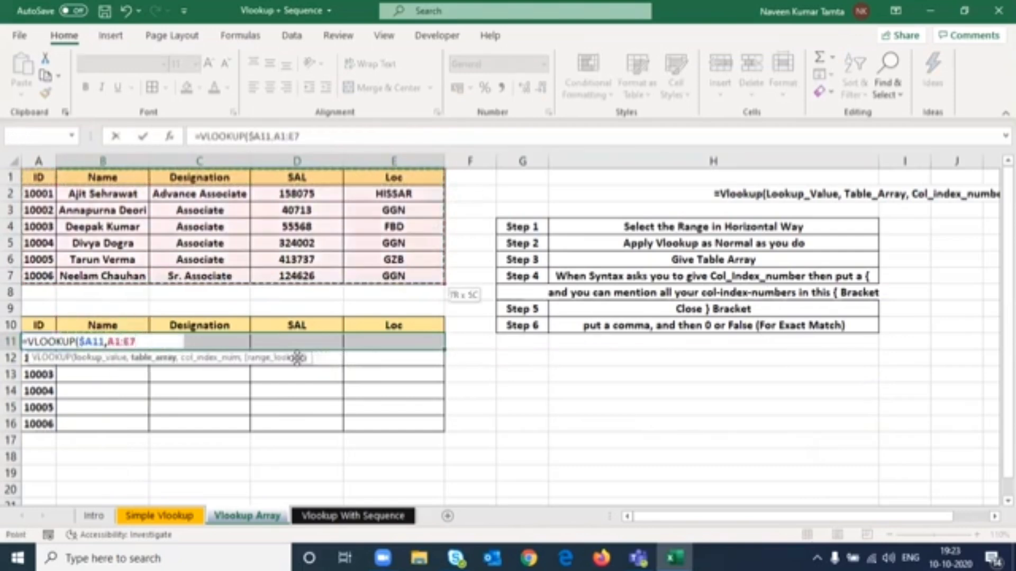
{"action": "key", "text": "F4"}
{"action": "type", "text": ","}
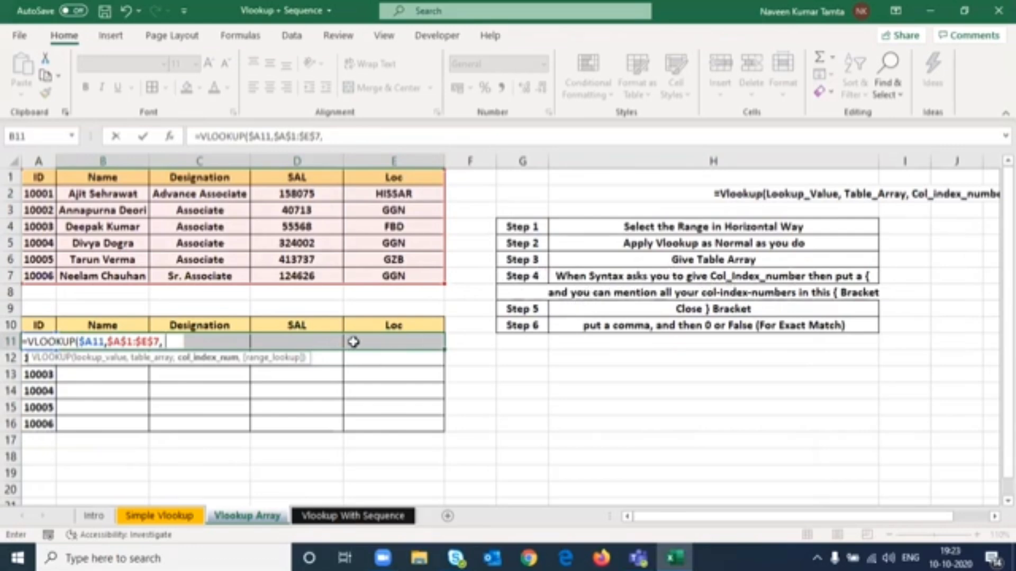
- Complete the VLOOKUP in B11:E11 with column indexes {2,3,4,5} and FALSE, entering it as an array formula
{"action": "left_click_drag", "start_coordinate": [272, 357], "coordinate": [780, 360]}
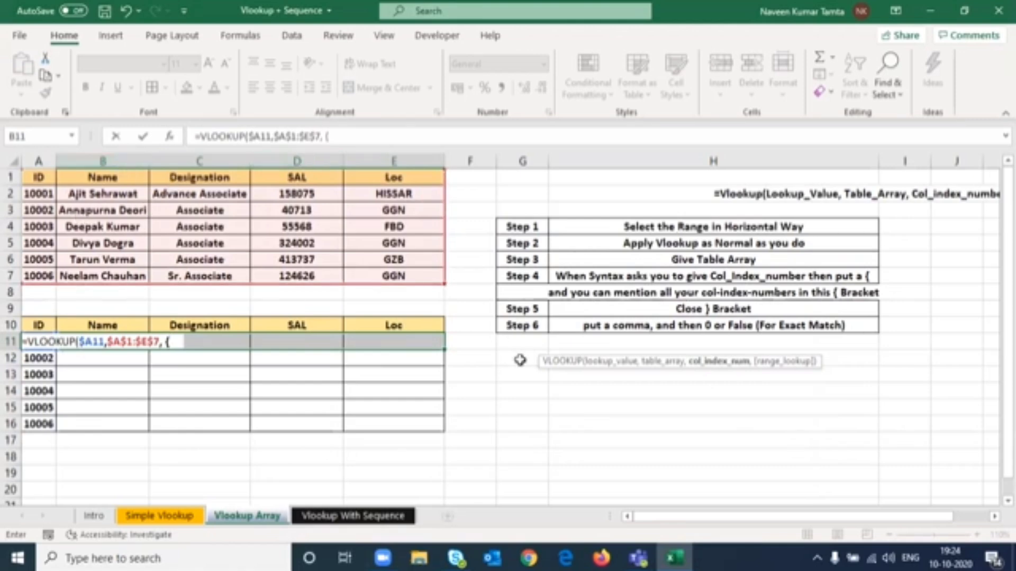
{"action": "type", "text": "2,3,4,5"}
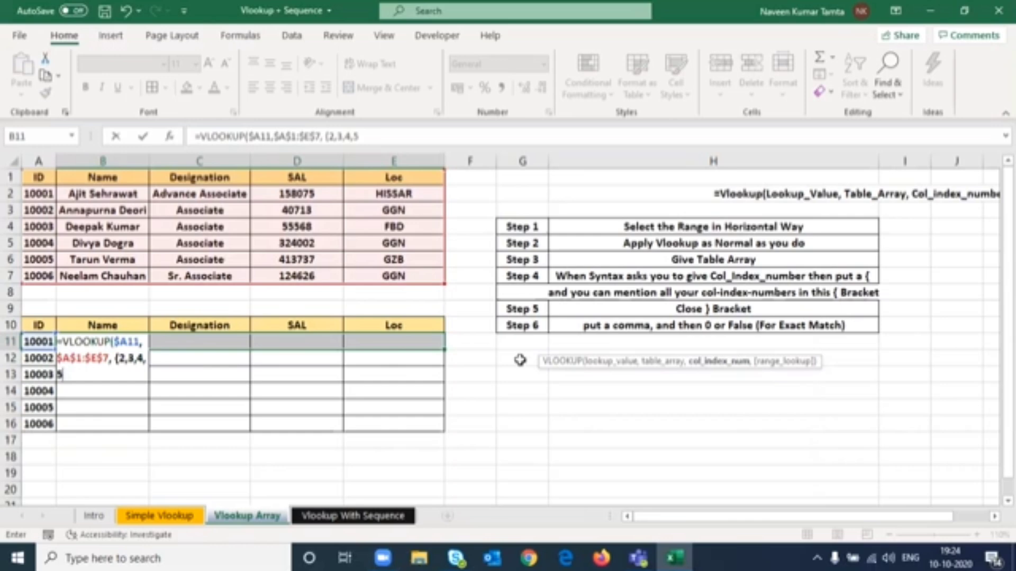
{"action": "type", "text": "}"}
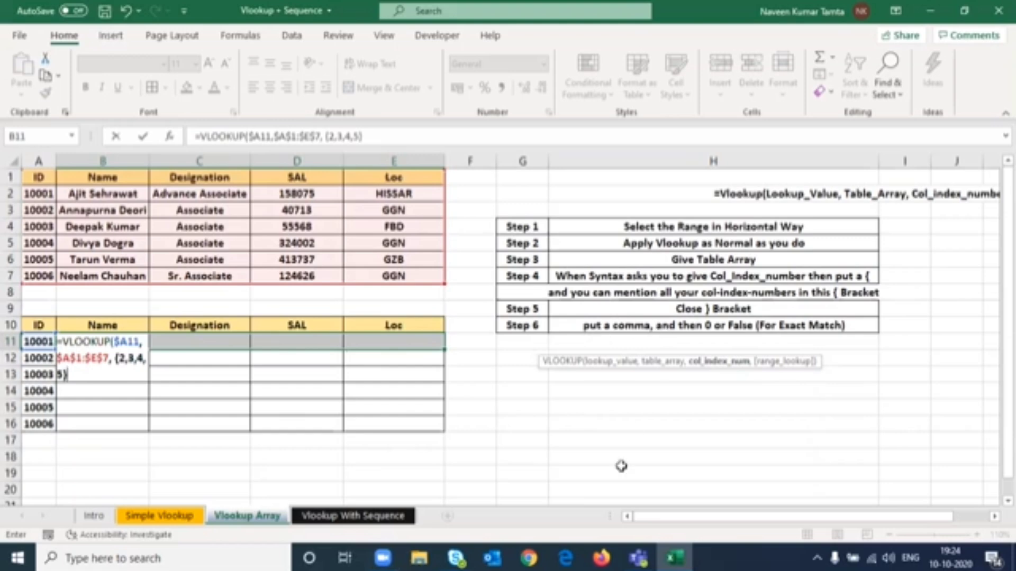
{"action": "type", "text": ","}
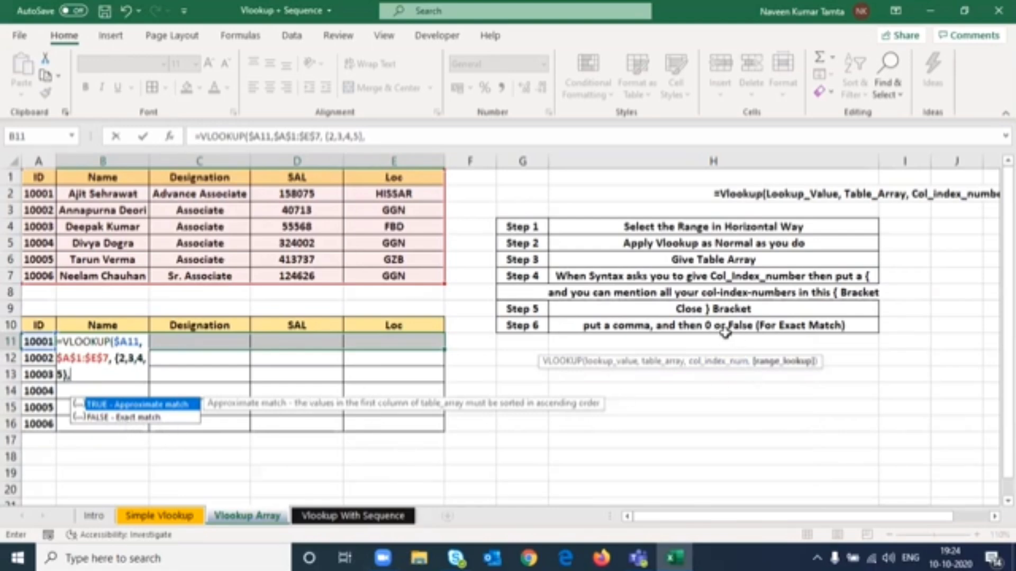
{"action": "key", "text": "Down"}
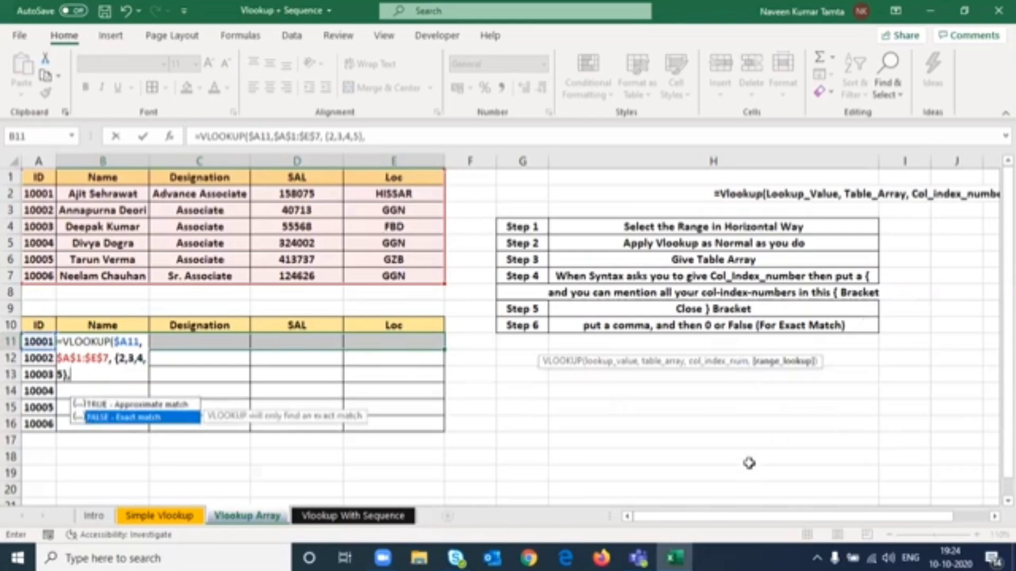
{"action": "key", "text": "Tab"}
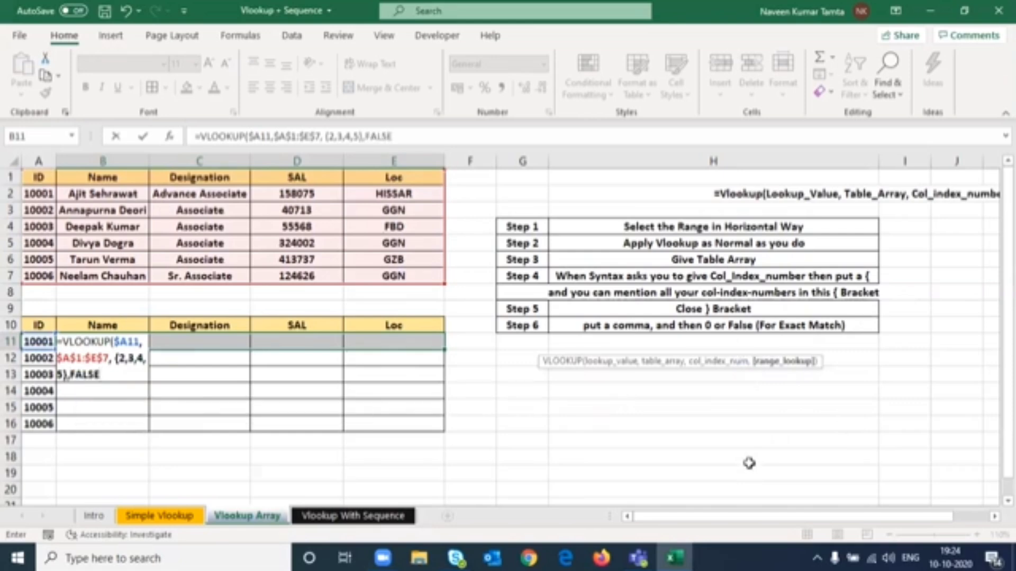
{"action": "type", "text": ")"}
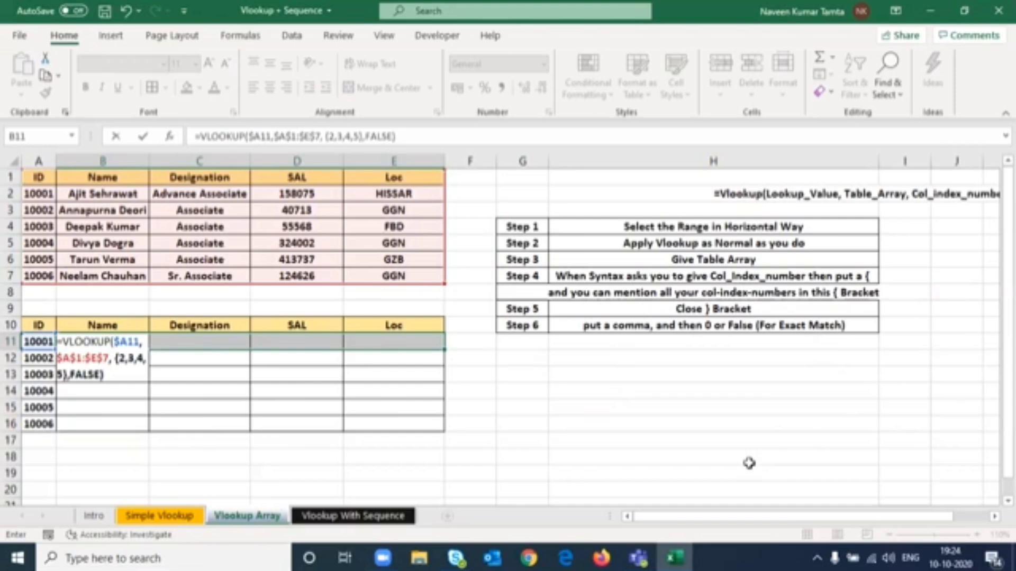
{"action": "key", "text": "ctrl+shift+Return"}
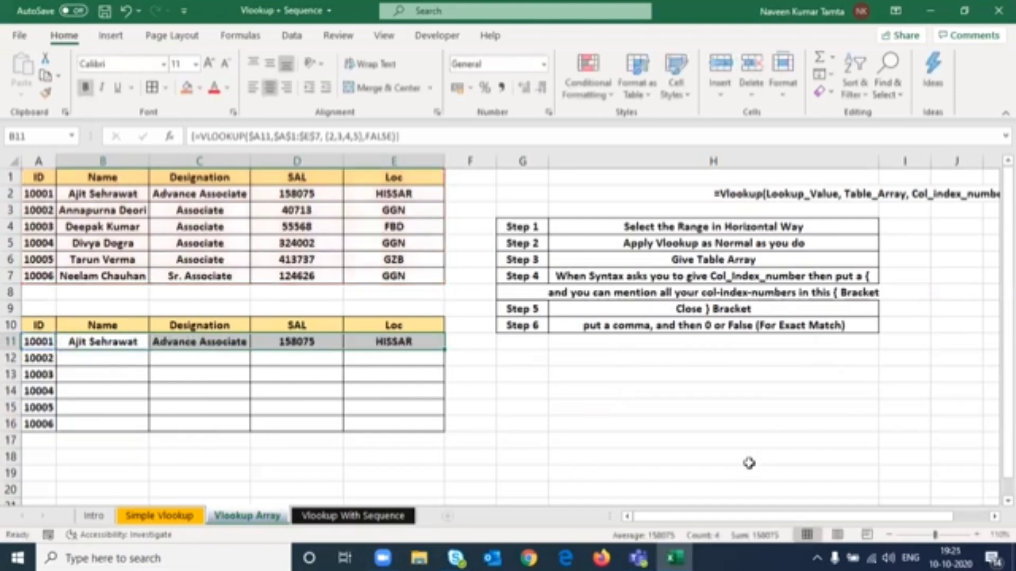
- Extend the selection to B11:E16 and fill the array formula down
{"action": "key", "text": "shift+Down"}
{"action": "key", "text": "shift+Down"}
{"action": "key", "text": "shift+Down"}
{"action": "key", "text": "shift+Down"}
{"action": "key", "text": "shift+Down"}
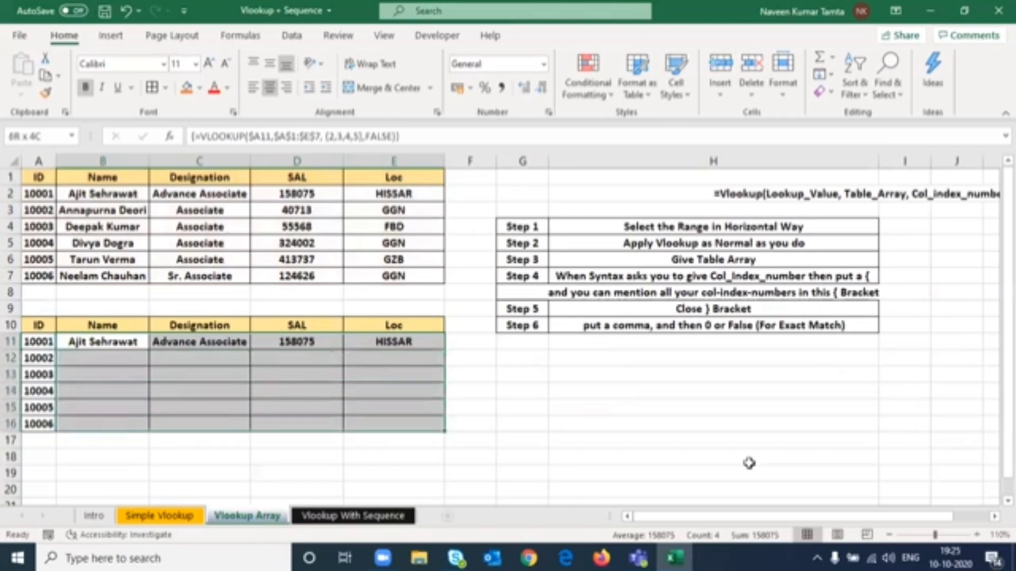
{"action": "key", "text": "ctrl+d"}
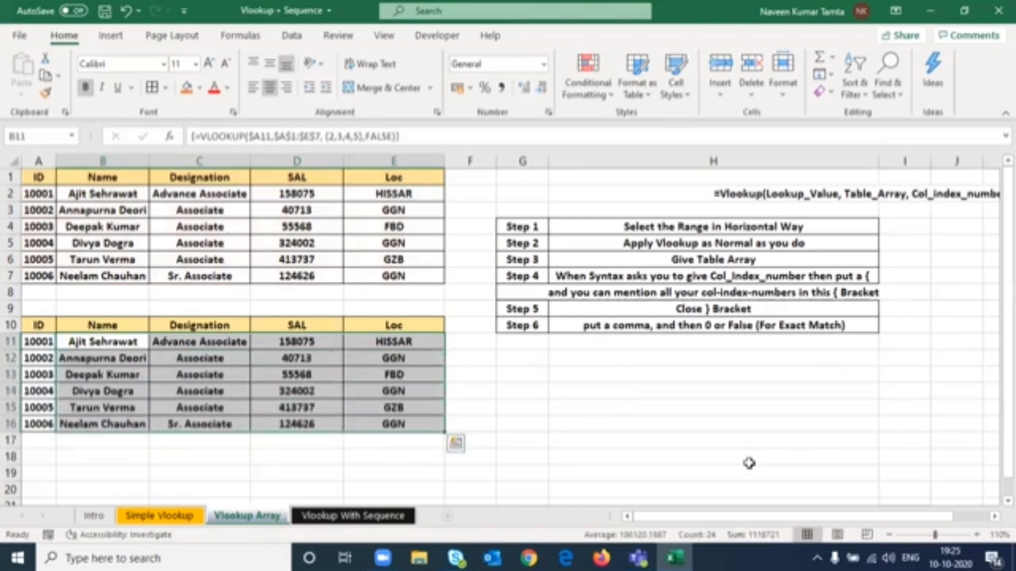
- Inspect the filled array formula in the row 11 result cells
{"action": "key", "text": "Right"}
{"action": "key", "text": "Left"}
{"action": "key", "text": "Right"}
{"action": "key", "text": "Right"}
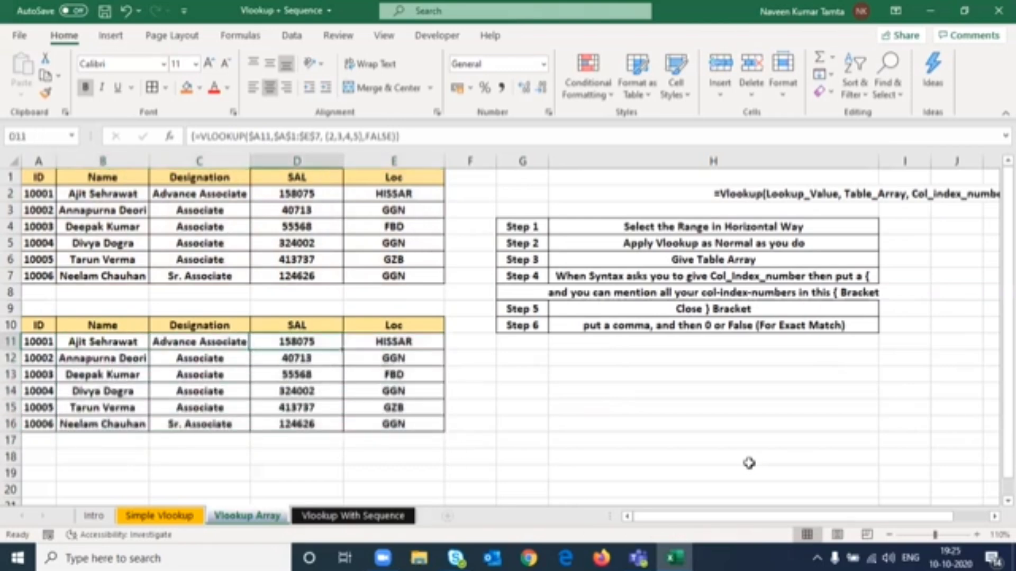
{"action": "key", "text": "Left"}
{"action": "key", "text": "Left"}
{"action": "key", "text": "Right"}
{"action": "key", "text": "Right"}
{"action": "key", "text": "Right"}
{"action": "key", "text": "Right"}
{"action": "key", "text": "Right"}
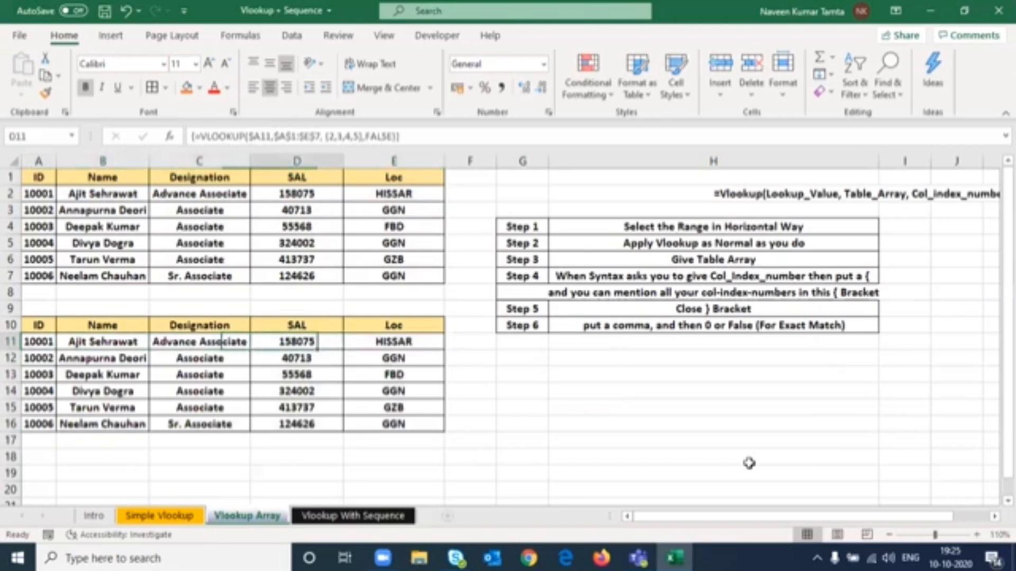
- Enter the label Step 7 in G11
{"action": "type", "text": "Step"}
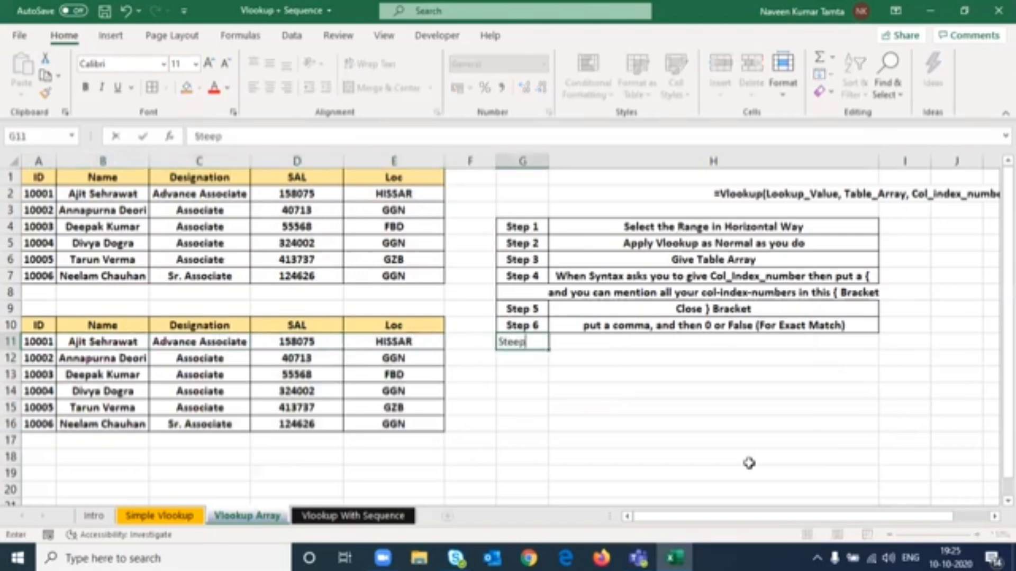
{"action": "key", "text": "BackSpace"}
{"action": "type", "text": "p"}
{"action": "key", "text": "Tab"}
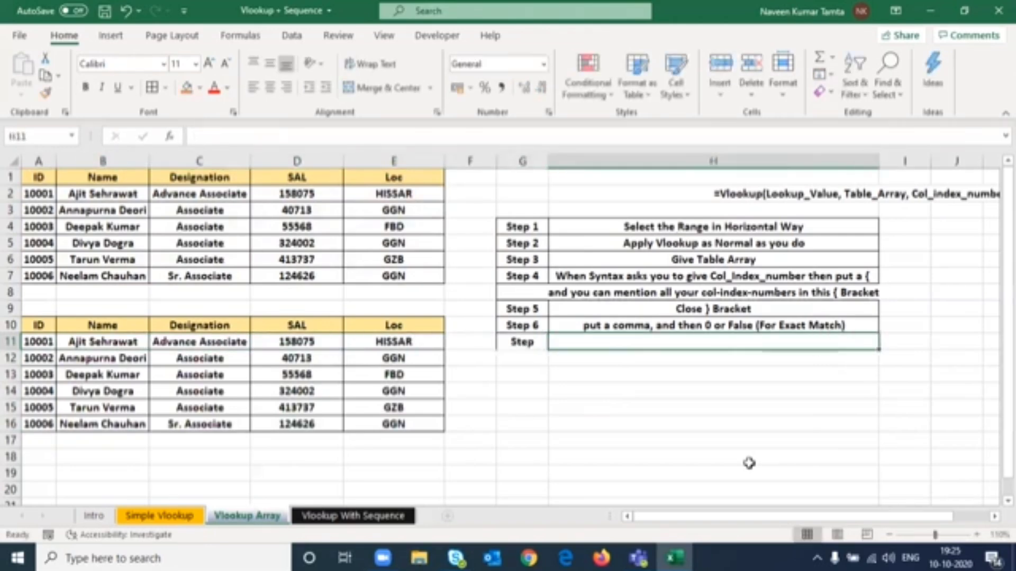
{"action": "key", "text": "Left"}
{"action": "key", "text": "F2"}
{"action": "type", "text": "7"}
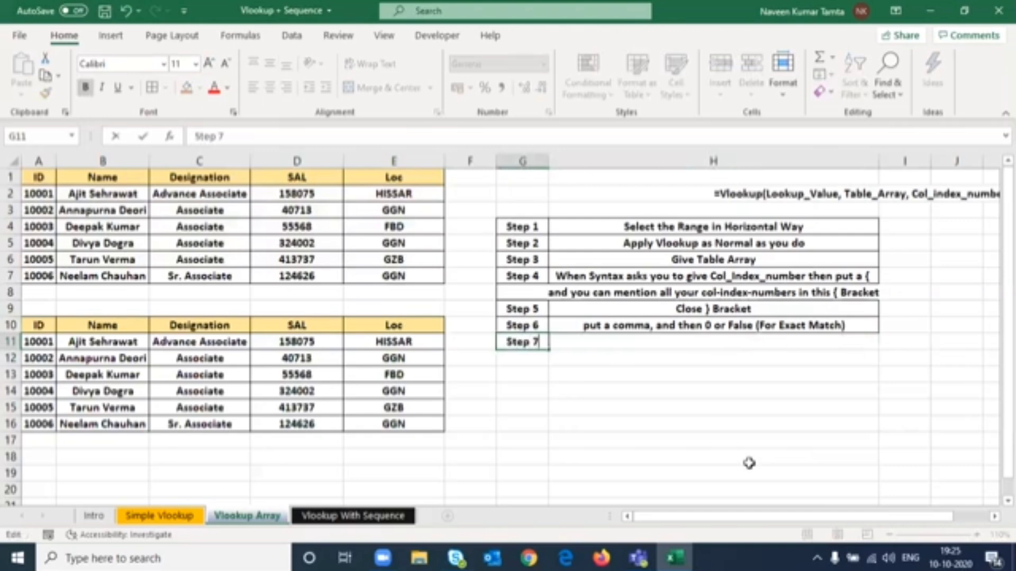
{"action": "key", "text": "Return"}
- Enter the note Don't Directly Press entire (PRESS CTRL SHIFT AND ENTER) in H11
{"action": "key", "text": "Up"}
{"action": "key", "text": "Right"}
{"action": "type", "text": "Don't"}
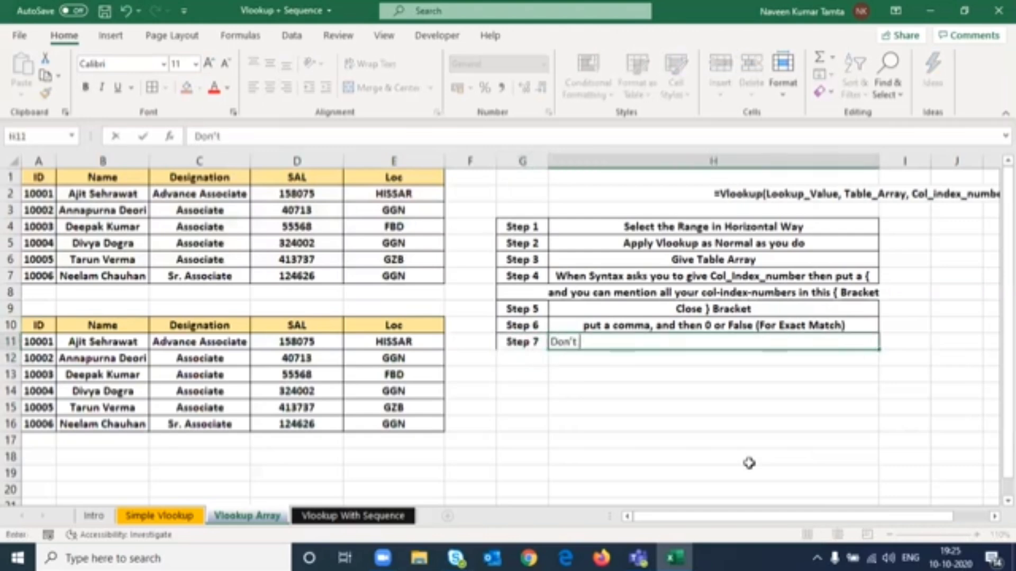
{"action": "type", "text": " Directly"}
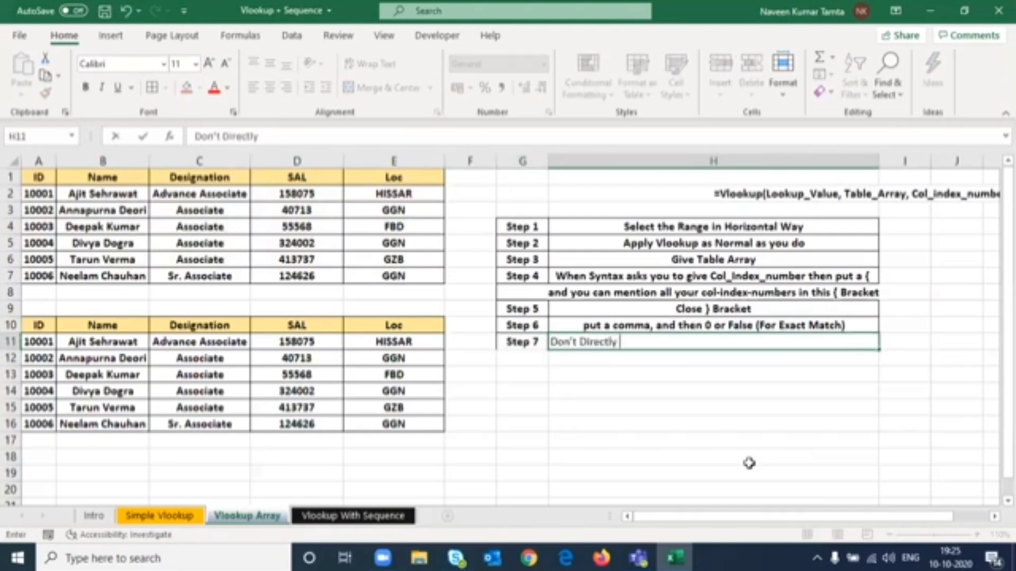
{"action": "type", "text": " Press entir"}
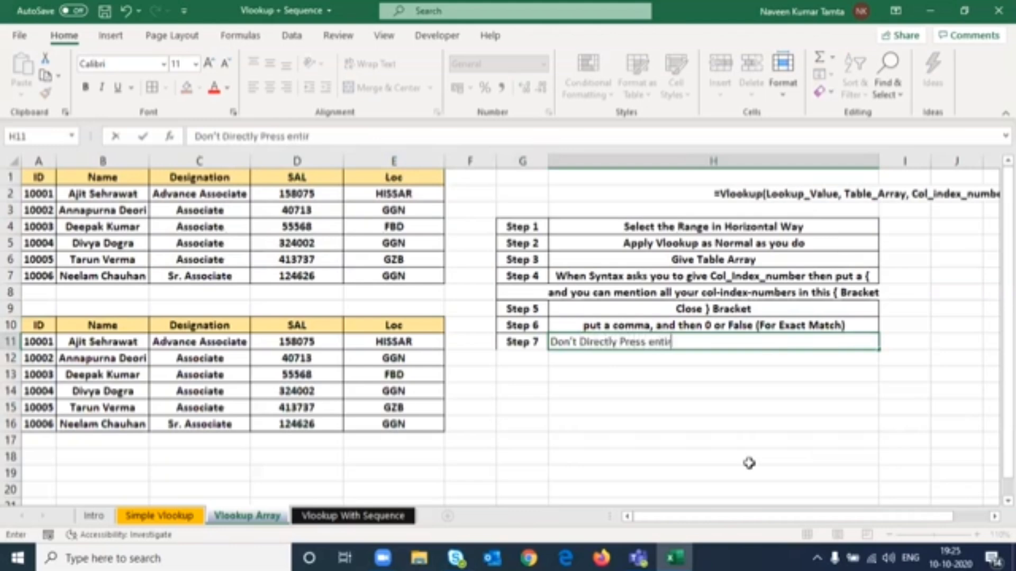
{"action": "type", "text": "e (PRESS C"}
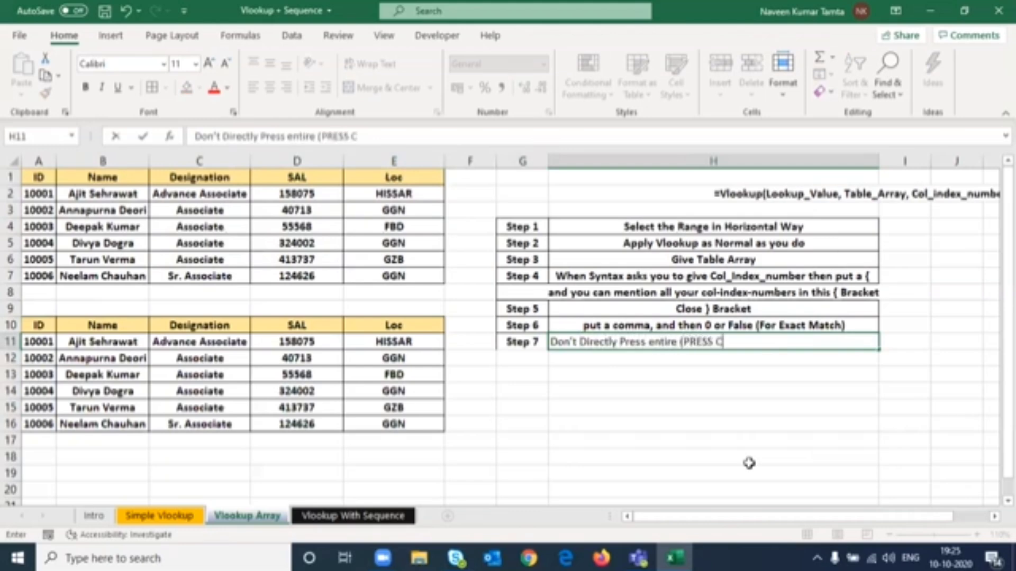
{"action": "type", "text": "TRL SHOT"}
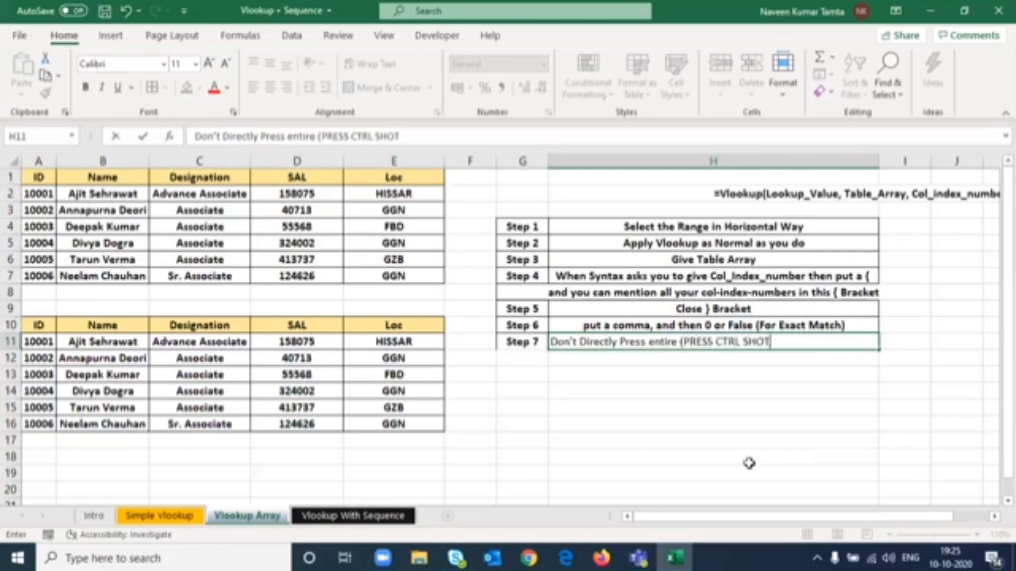
{"action": "key", "text": "BackSpace"}
{"action": "key", "text": "BackSpace"}
{"action": "type", "text": "IFT AND ENTE"}
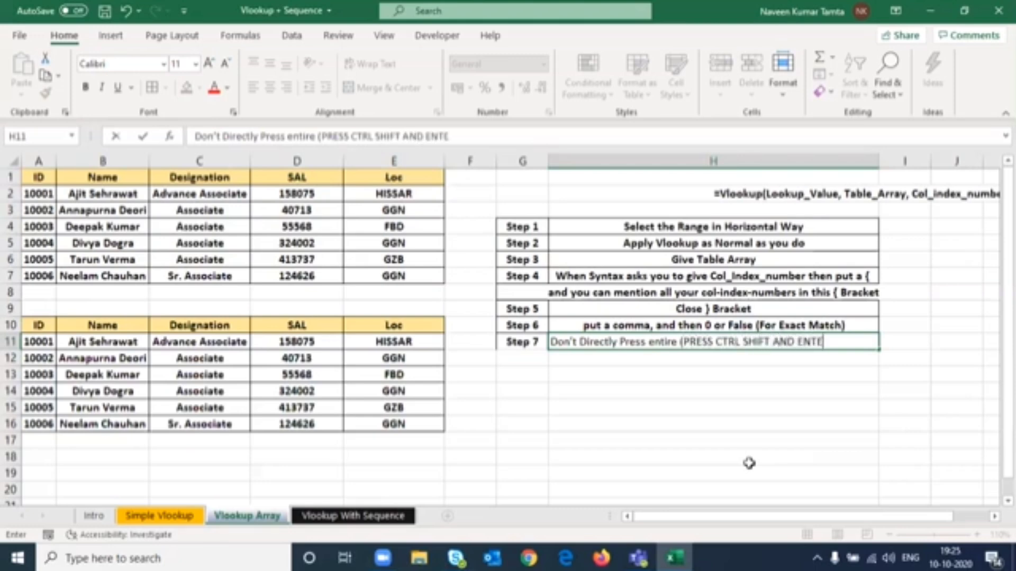
{"action": "type", "text": "R)"}
{"action": "key", "text": "Return"}
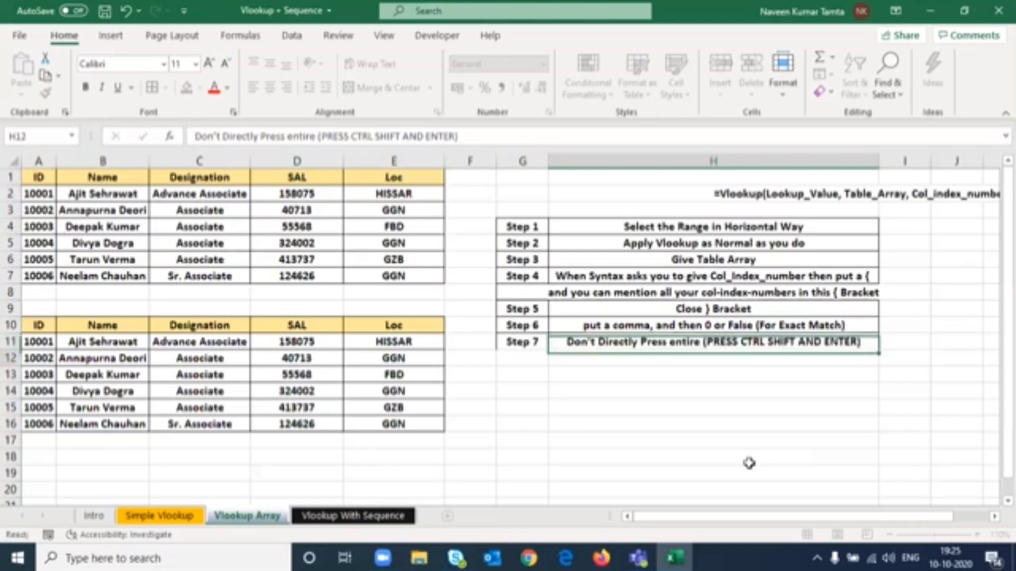
- Correct the H11 note so it reads Don't Directly Press enter (PRESS CTRL SHIFT AND ENTER)
{"action": "key", "text": "Up"}
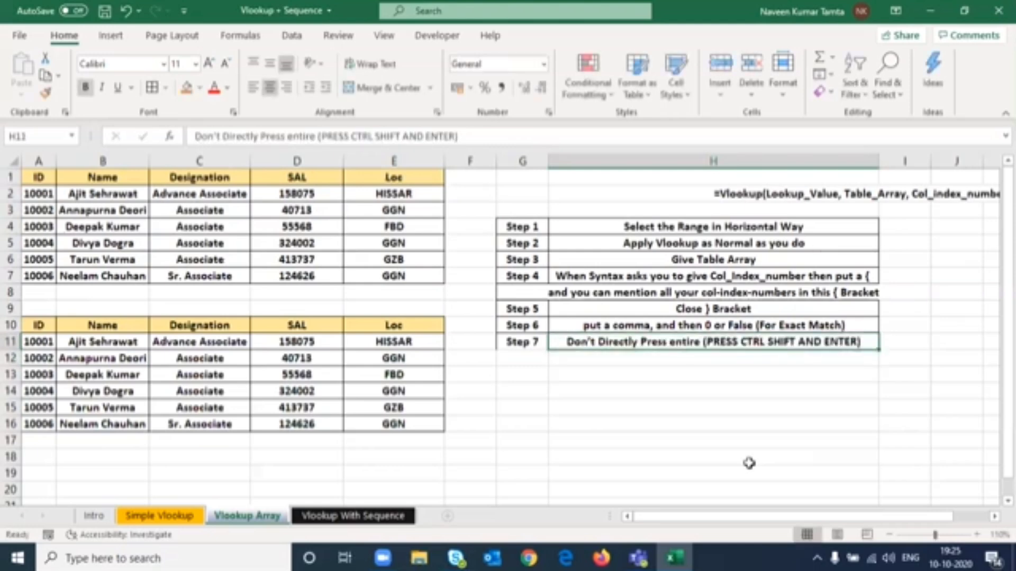
{"action": "key", "text": "F2"}
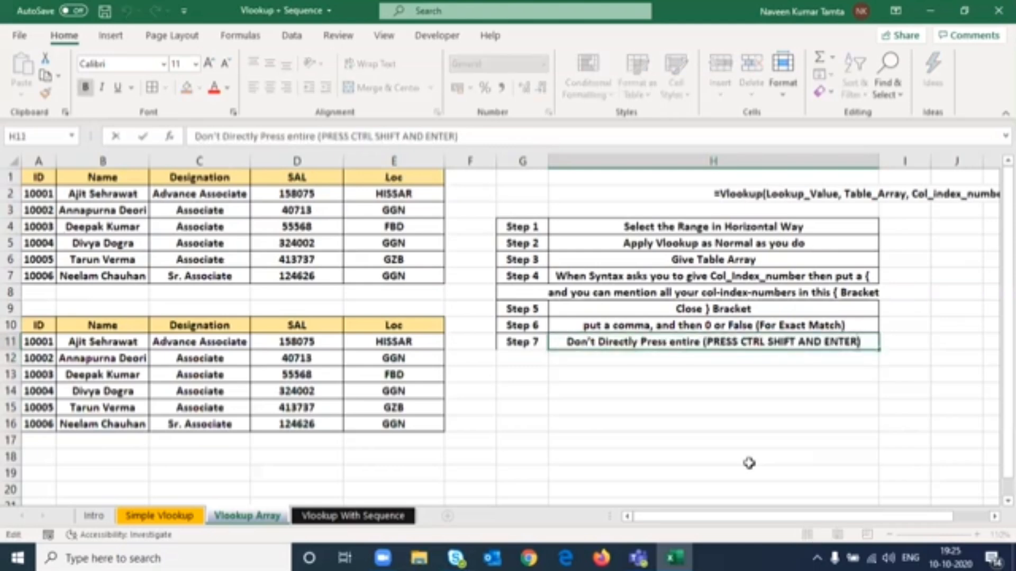
{"action": "key", "text": "Left"}
{"action": "key", "text": "Left"}
{"action": "key", "text": "Left"}
{"action": "key", "text": "Left"}
{"action": "key", "text": "Left"}
{"action": "key", "text": "Left"}
{"action": "key", "text": "Left"}
{"action": "key", "text": "Left"}
{"action": "key", "text": "Left"}
{"action": "key", "text": "Left"}
{"action": "key", "text": "Left"}
{"action": "key", "text": "Left"}
{"action": "key", "text": "Left"}
{"action": "key", "text": "Left"}
{"action": "key", "text": "Left"}
{"action": "key", "text": "Left"}
{"action": "key", "text": "Left"}
{"action": "key", "text": "Left"}
{"action": "key", "text": "Left"}
{"action": "key", "text": "Left"}
{"action": "key", "text": "Delete"}
{"action": "key", "text": "Delete"}
{"action": "key", "text": "Delete"}
{"action": "type", "text": "er"}
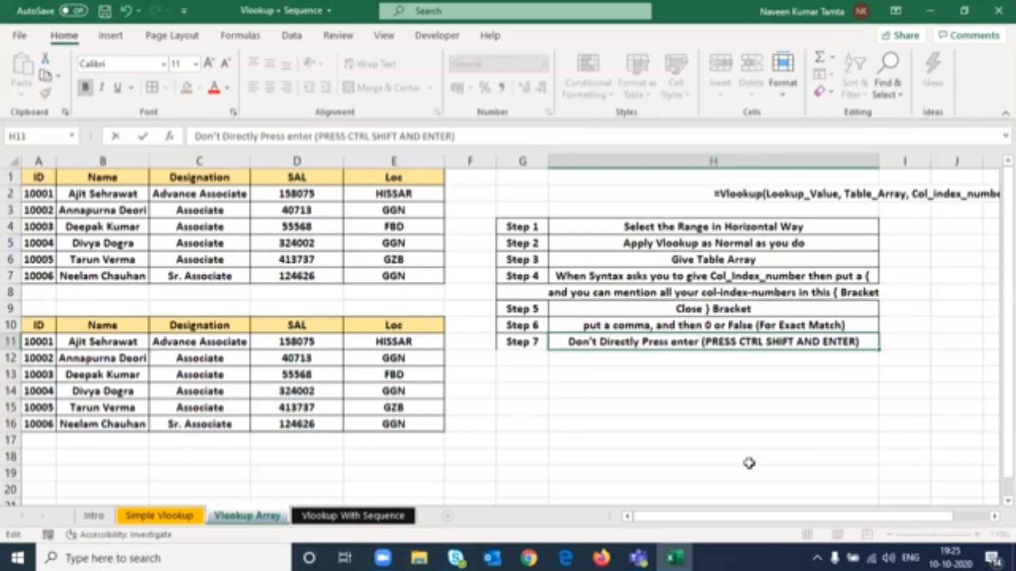
{"action": "key", "text": "Return"}
{"action": "key", "text": "Up"}
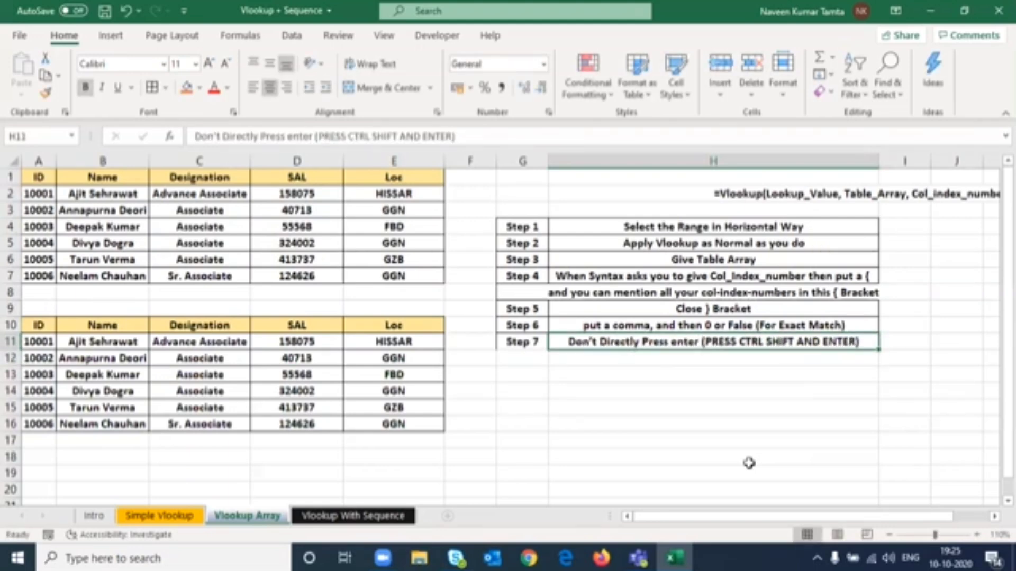
- Review the array formula held in the row 11 result cells
{"action": "key", "text": "Left"}
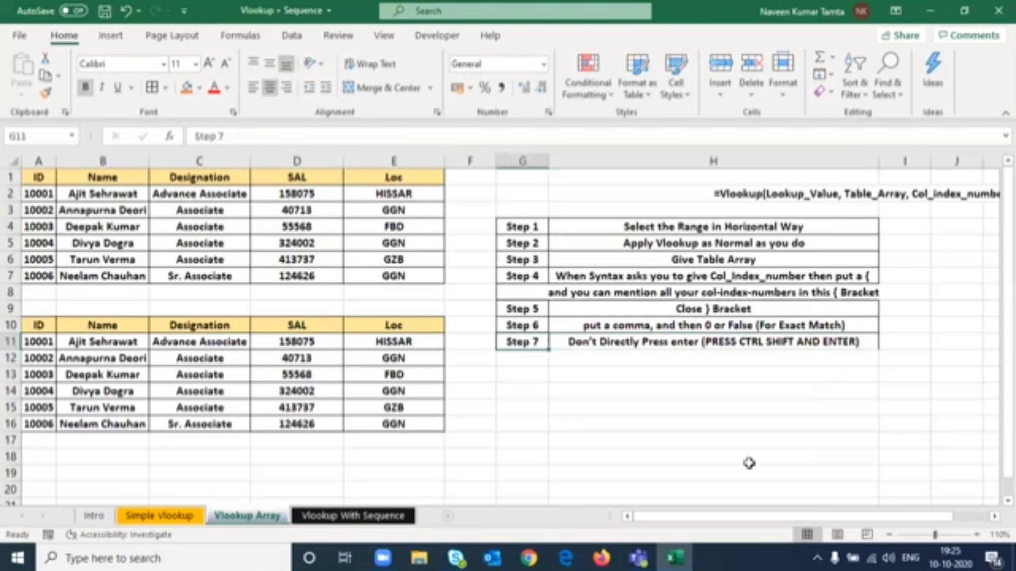
{"action": "key", "text": "Left"}
{"action": "key", "text": "Left"}
{"action": "key", "text": "Left"}
{"action": "key", "text": "Left"}
{"action": "key", "text": "Left"}
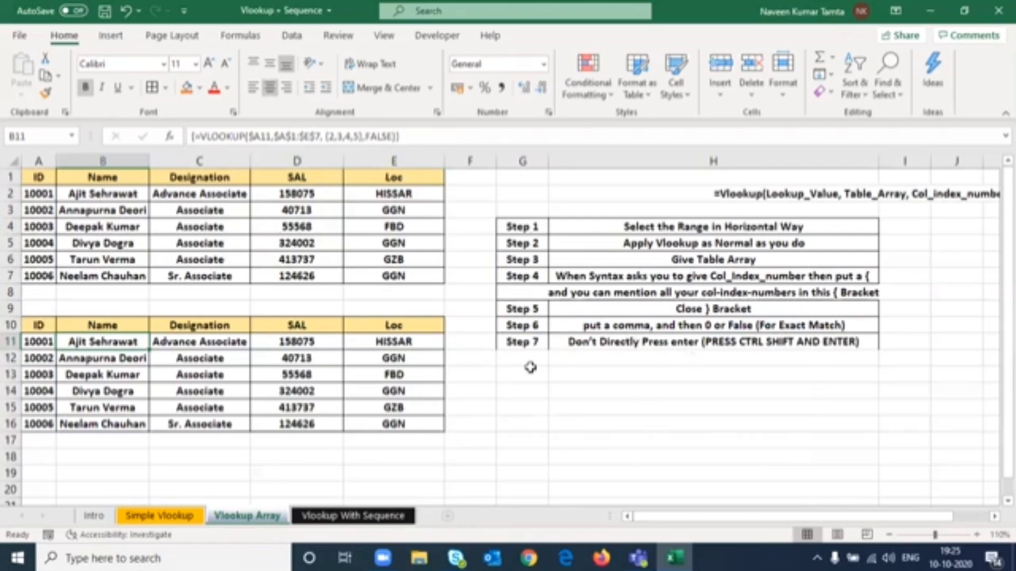
{"action": "left_click", "coordinate": [530, 343]}
{"action": "key", "text": "shift+Right"}
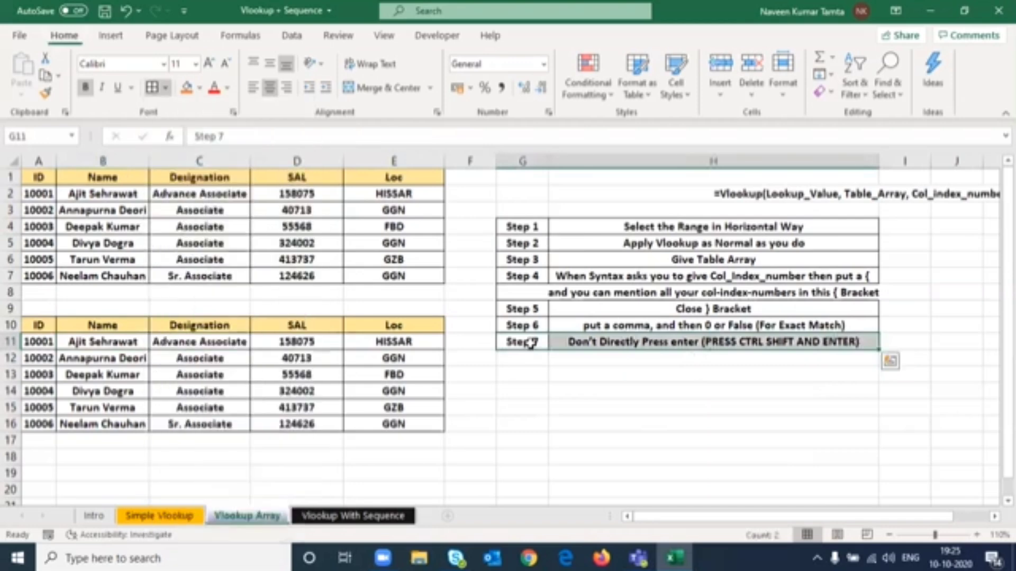
{"action": "left_click", "coordinate": [200, 350]}
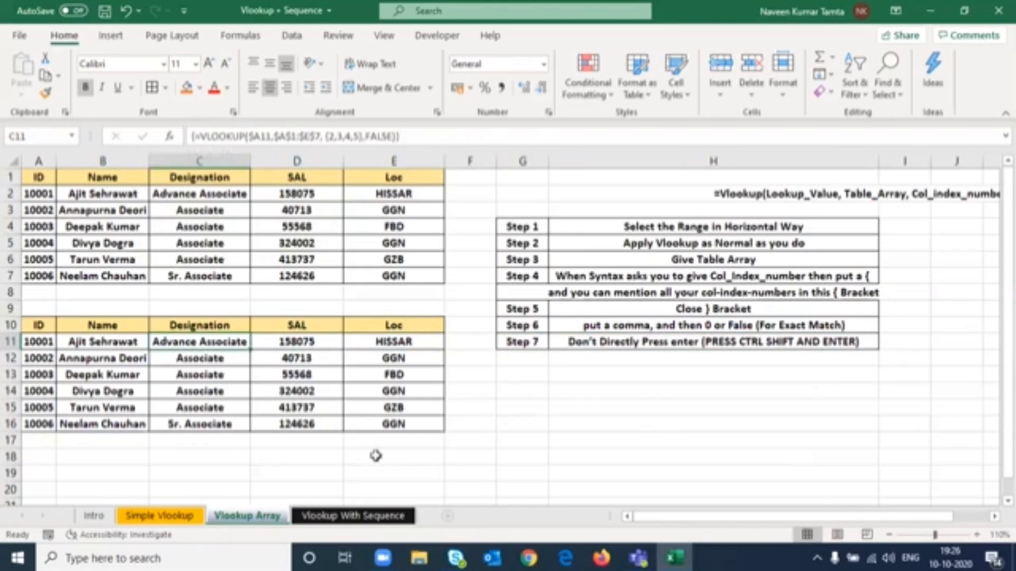
{"action": "left_click", "coordinate": [136, 344]}
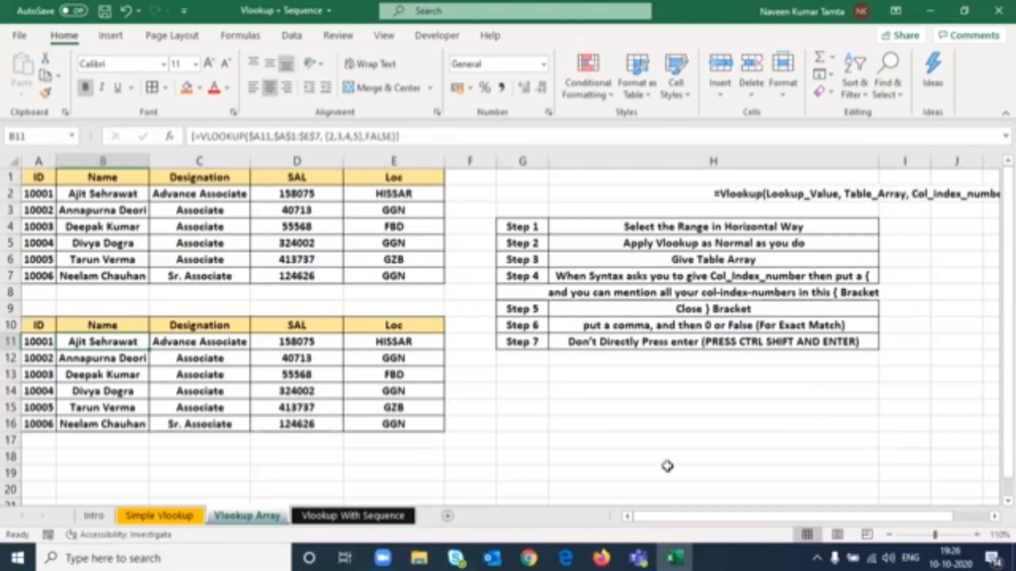
- Try to delete the Loc cell E11 on its own from the array formula, then acknowledge the alert
{"action": "key", "text": "Right"}
{"action": "key", "text": "Right"}
{"action": "key", "text": "Right"}
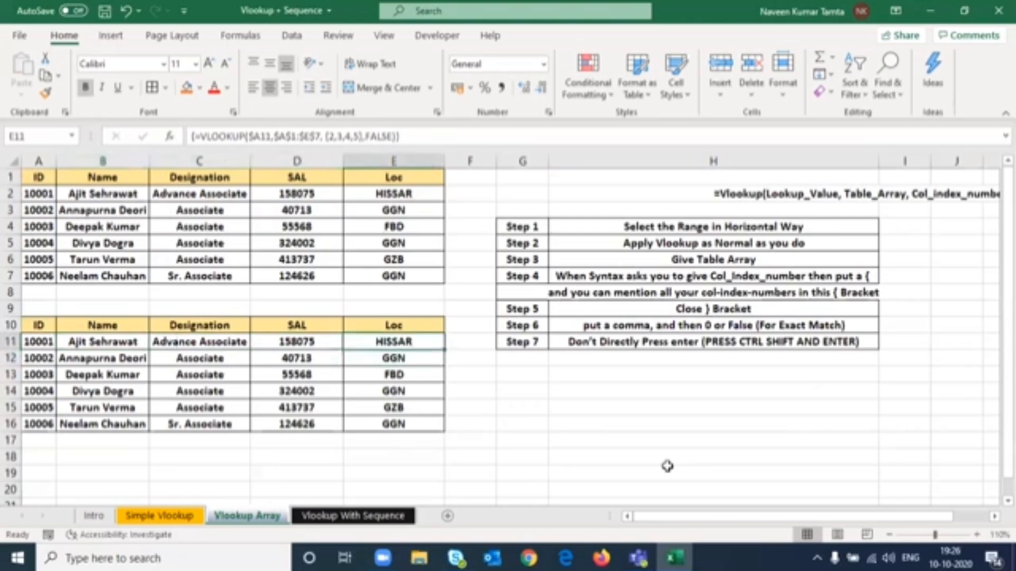
{"action": "key", "text": "Delete"}
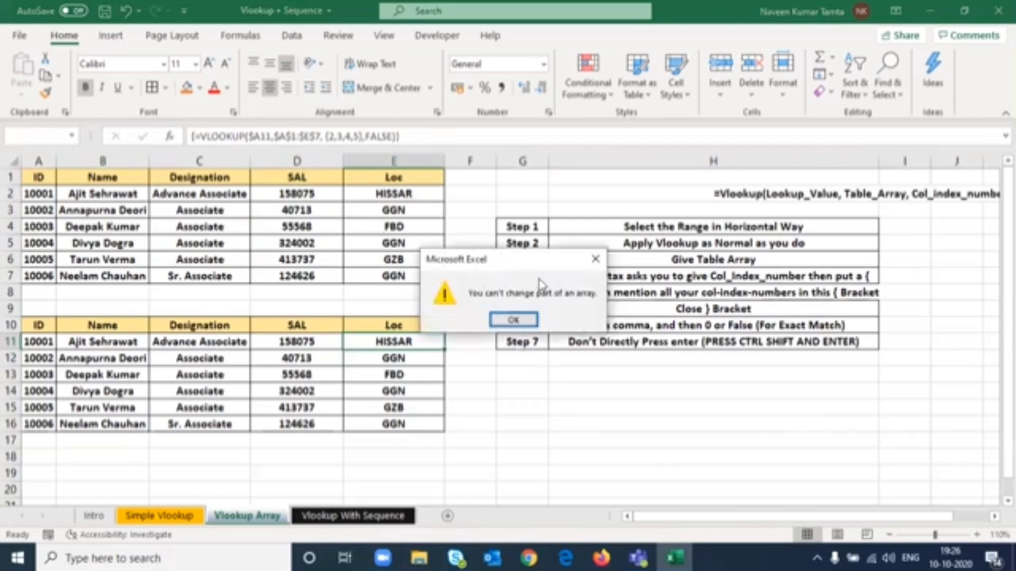
{"action": "left_click_drag", "start_coordinate": [534, 270], "coordinate": [273, 183]}
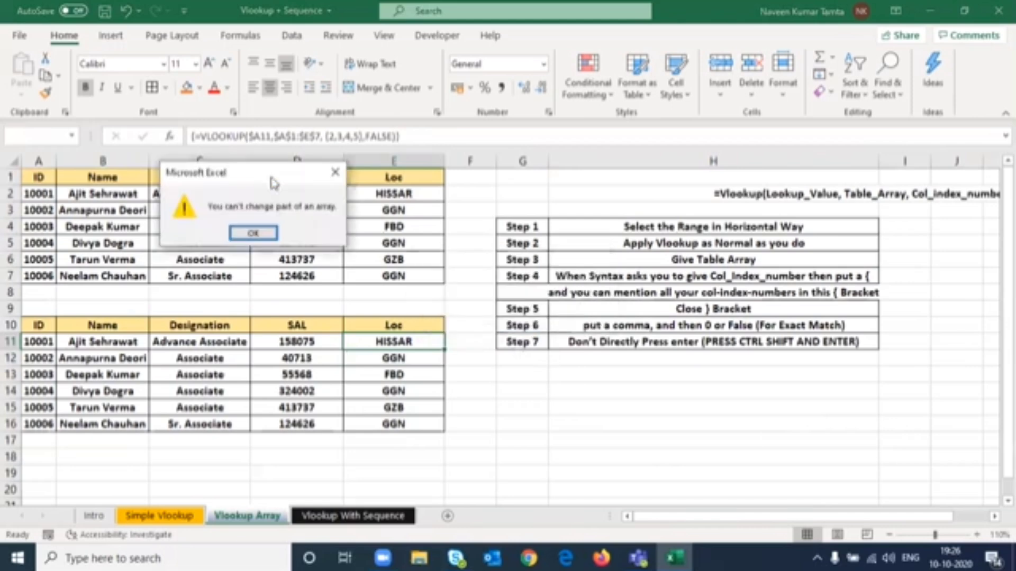
{"action": "left_click", "coordinate": [254, 233]}
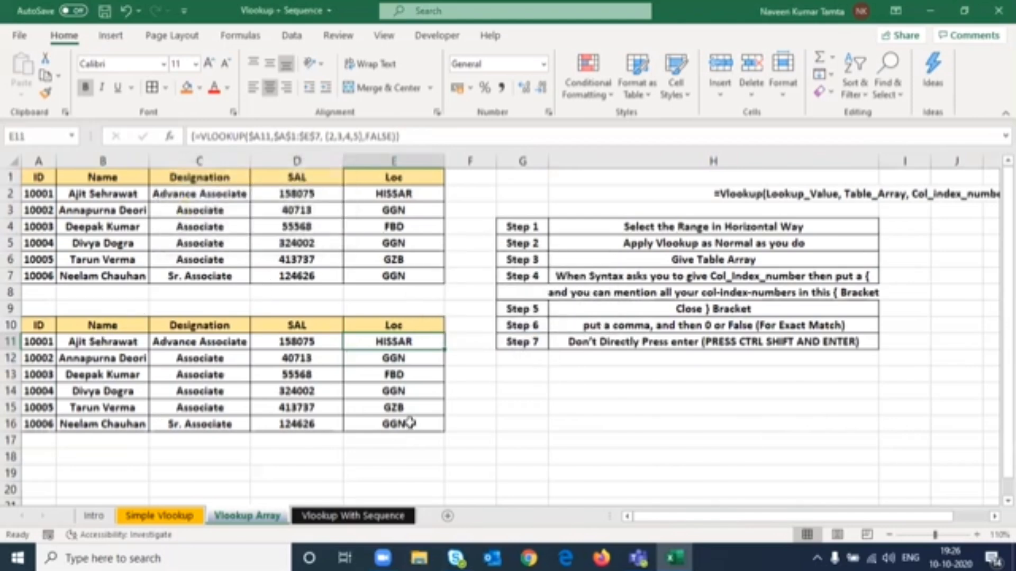
- Delete the array results in B11:E16 on the Vlookup Array sheet, then undo the deletion
{"action": "left_click", "coordinate": [117, 343]}
{"action": "key", "text": "shift+Down"}
{"action": "key", "text": "shift+Down"}
{"action": "key", "text": "shift+Down"}
{"action": "key", "text": "shift+Down"}
{"action": "key", "text": "shift+Down"}
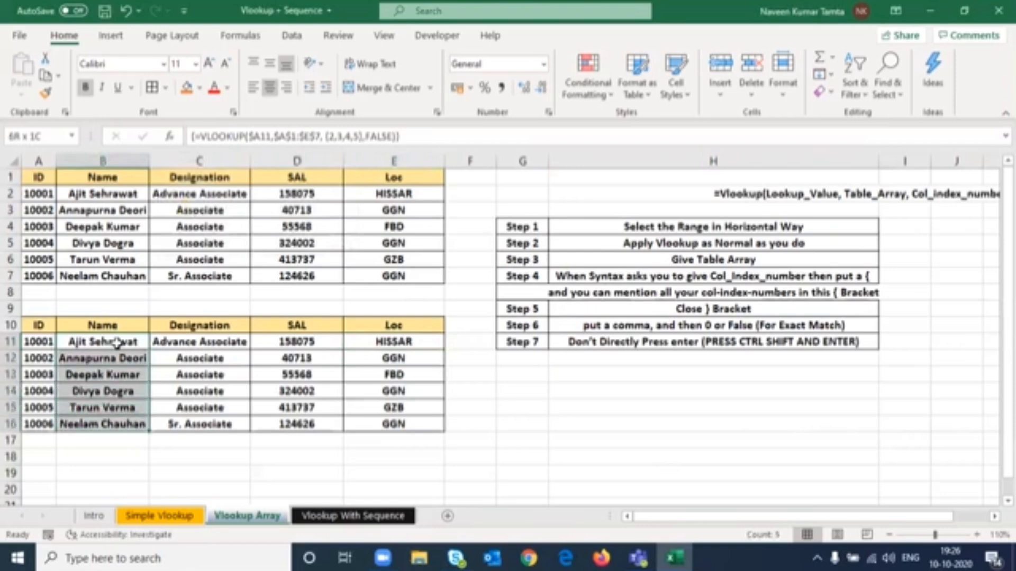
{"action": "key", "text": "shift+Right"}
{"action": "key", "text": "shift+Right"}
{"action": "key", "text": "shift+Right"}
{"action": "key", "text": "shift+Right"}
{"action": "key", "text": "shift+Left"}
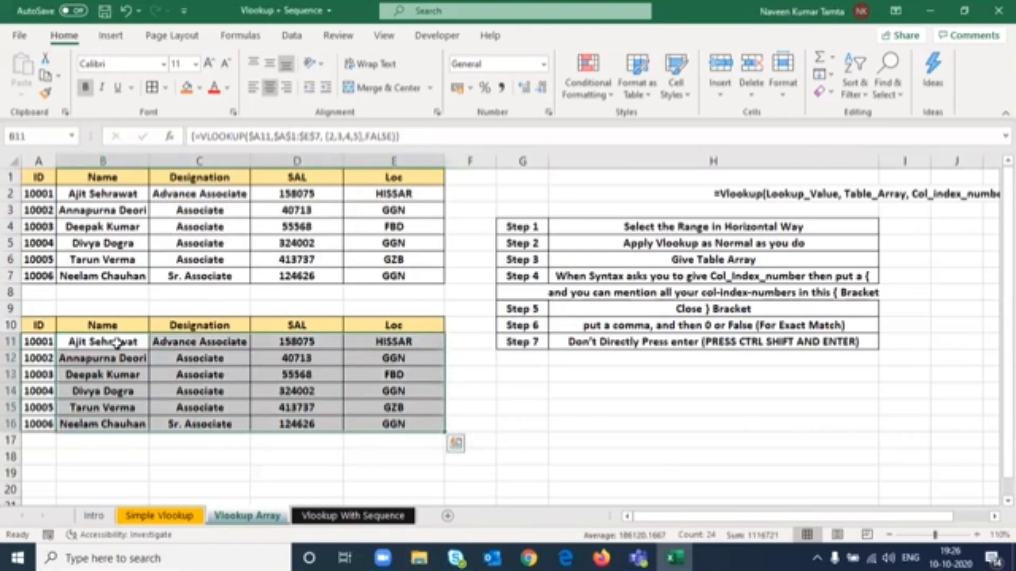
{"action": "key", "text": "Delete"}
{"action": "key", "text": "Up"}
{"action": "key", "text": "Down"}
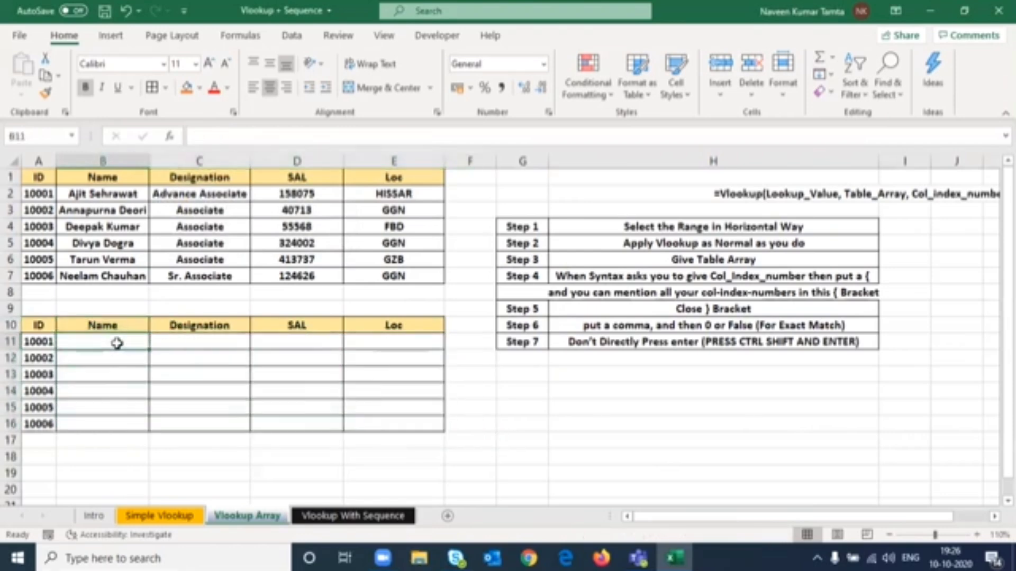
{"action": "key", "text": "ctrl+z"}
- Delete a single lookup result on the Simple Vlookup sheet, then undo the deletion
{"action": "key", "text": "Right"}
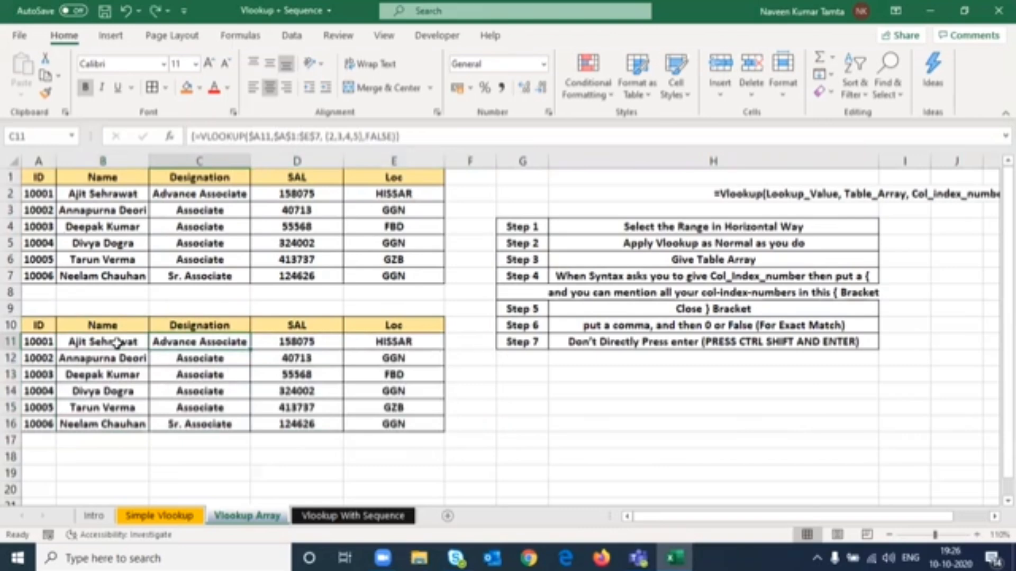
{"action": "key", "text": "ctrl+Page_Up"}
{"action": "key", "text": "Right"}
{"action": "key", "text": "Right"}
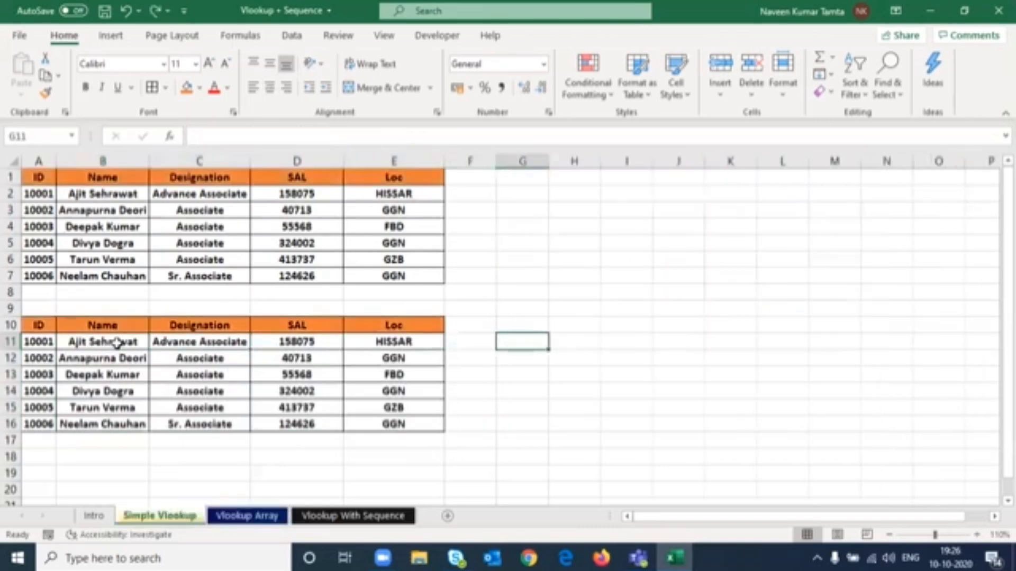
{"action": "key", "text": "Left"}
{"action": "key", "text": "Left"}
{"action": "key", "text": "Delete"}
{"action": "key", "text": "ctrl+z"}
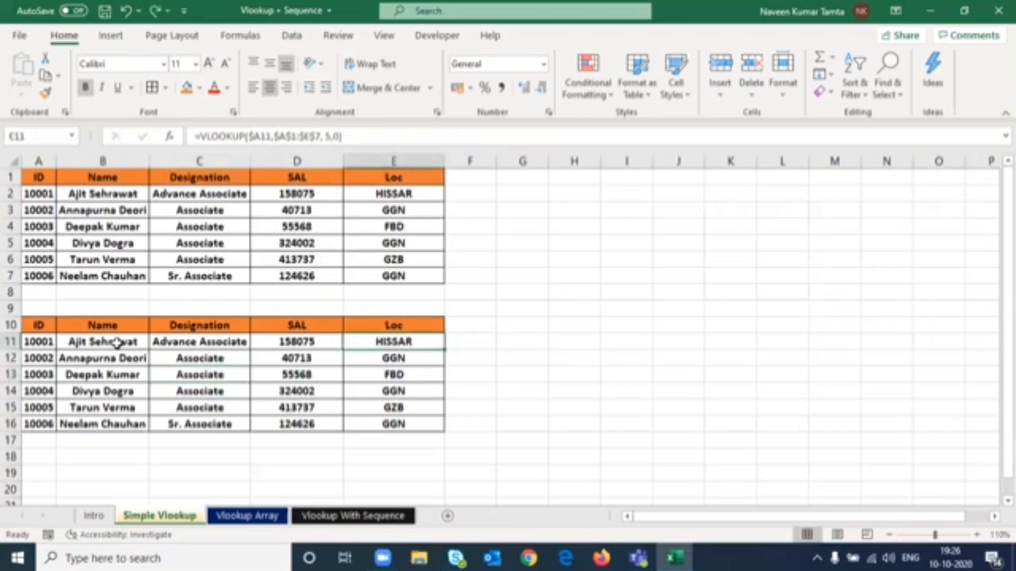
{"action": "key", "text": "Left"}
{"action": "key", "text": "Left"}
{"action": "key", "text": "Left"}
{"action": "key", "text": "ctrl+a"}
{"action": "key", "text": "Up"}
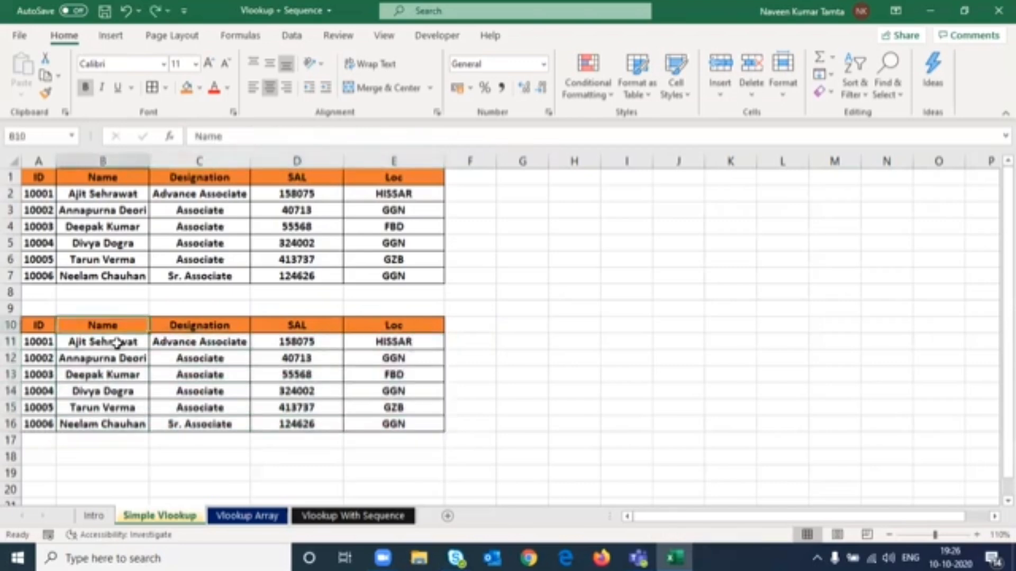
{"action": "key", "text": "ctrl+Page_Down"}
{"action": "key", "text": "Up"}
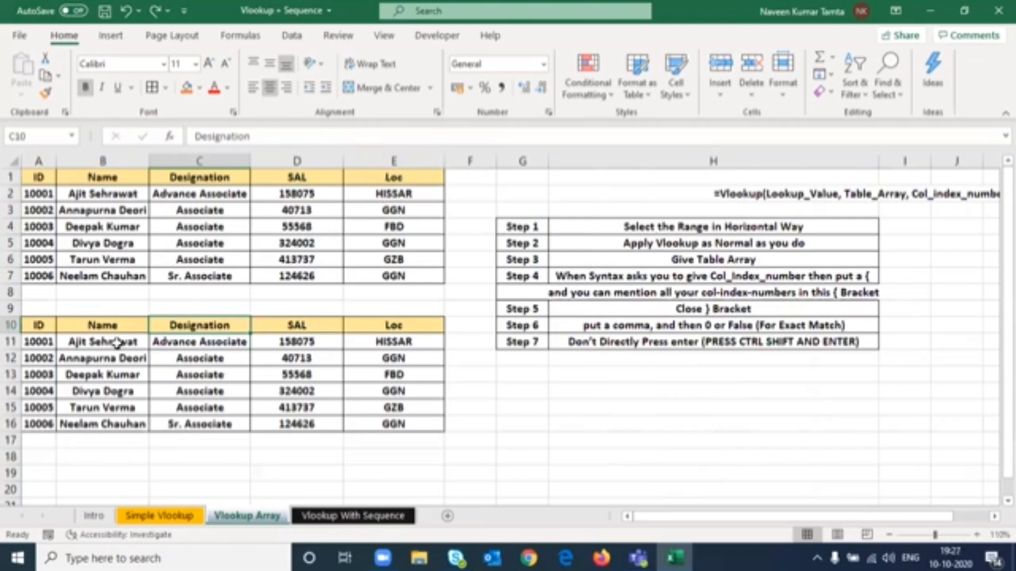
{"action": "key", "text": "ctrl+Page_Down"}
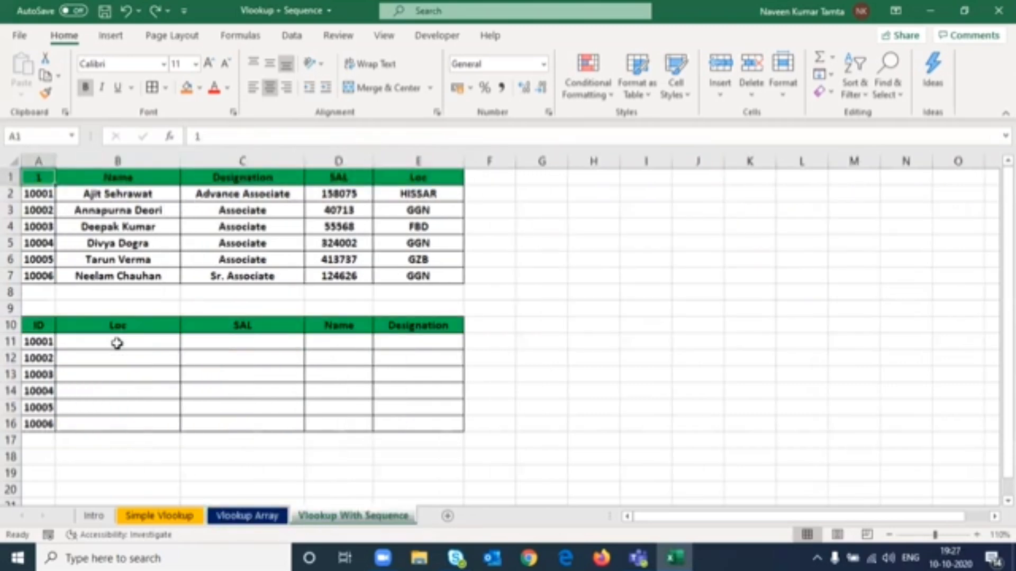
- Copy the ID header from A10 into A1 on the Vlookup With Sequence sheet
{"action": "key", "text": "Down"}
{"action": "key", "text": "Down"}
{"action": "key", "text": "Down"}
{"action": "key", "text": "Down"}
{"action": "key", "text": "Down"}
{"action": "key", "text": "Down"}
{"action": "key", "text": "Down"}
{"action": "key", "text": "Down"}
{"action": "key", "text": "Down"}
{"action": "key", "text": "ctrl+c"}
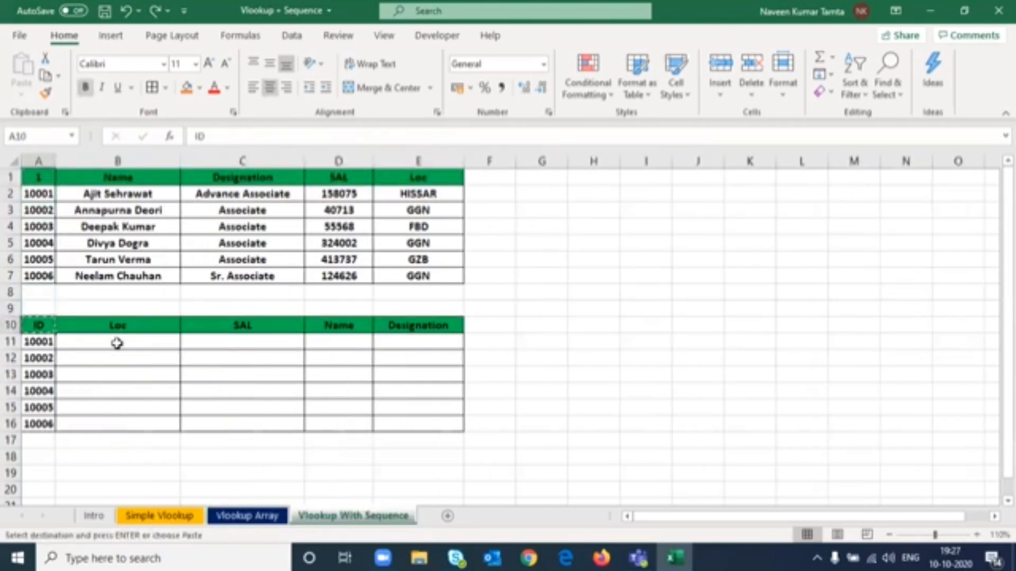
{"action": "key", "text": "ctrl+Up"}
{"action": "key", "text": "ctrl+Up"}
{"action": "key", "text": "Return"}
- Copy the header row B1:E1 over the lower table's headers in B10:E10
{"action": "key", "text": "ctrl+Down"}
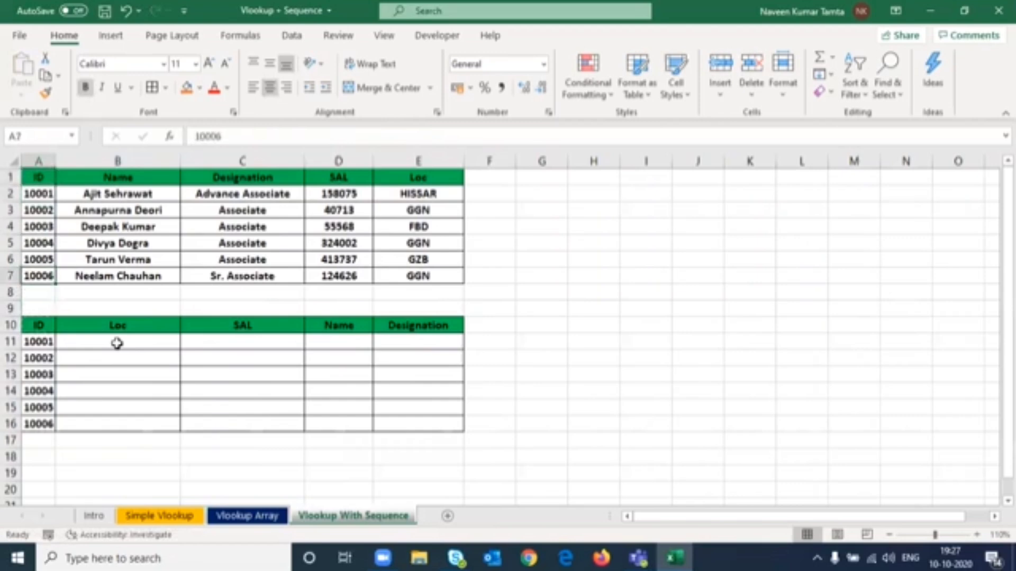
{"action": "key", "text": "ctrl+Down"}
{"action": "key", "text": "Right"}
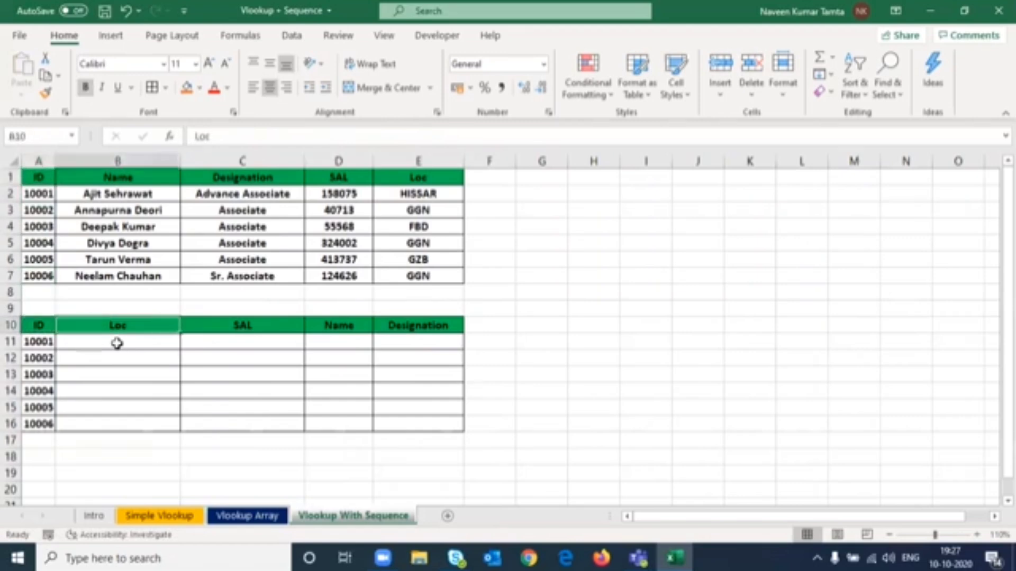
{"action": "key", "text": "ctrl+Up"}
{"action": "key", "text": "ctrl+Up"}
{"action": "key", "text": "ctrl+shift+Right"}
{"action": "key", "text": "ctrl+c"}
{"action": "key", "text": "Left"}
{"action": "key", "text": "ctrl+Down"}
{"action": "key", "text": "ctrl+Down"}
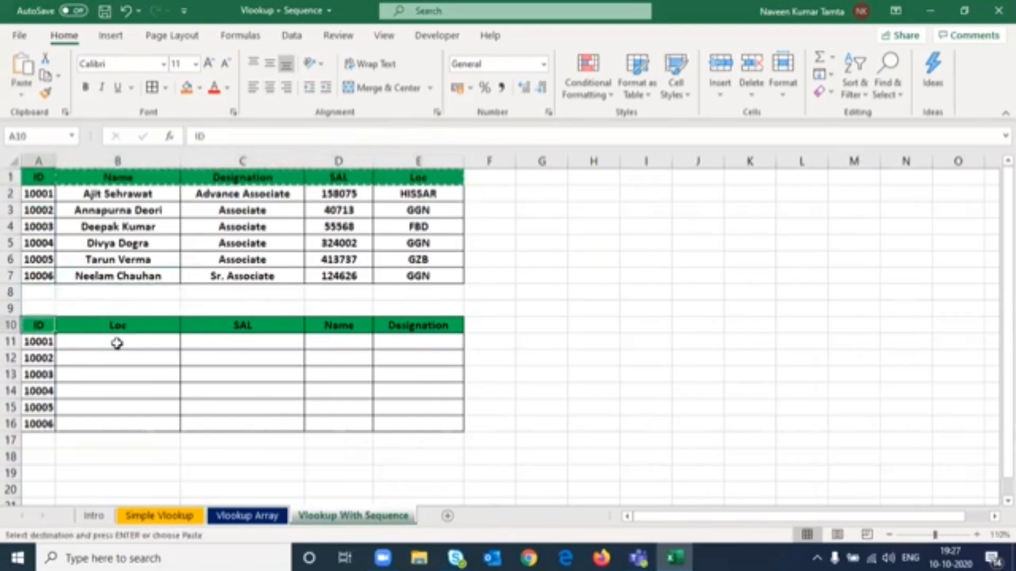
{"action": "key", "text": "Right"}
{"action": "key", "text": "Return"}
{"action": "key", "text": "Left"}
{"action": "key", "text": "ctrl+Page_Up"}
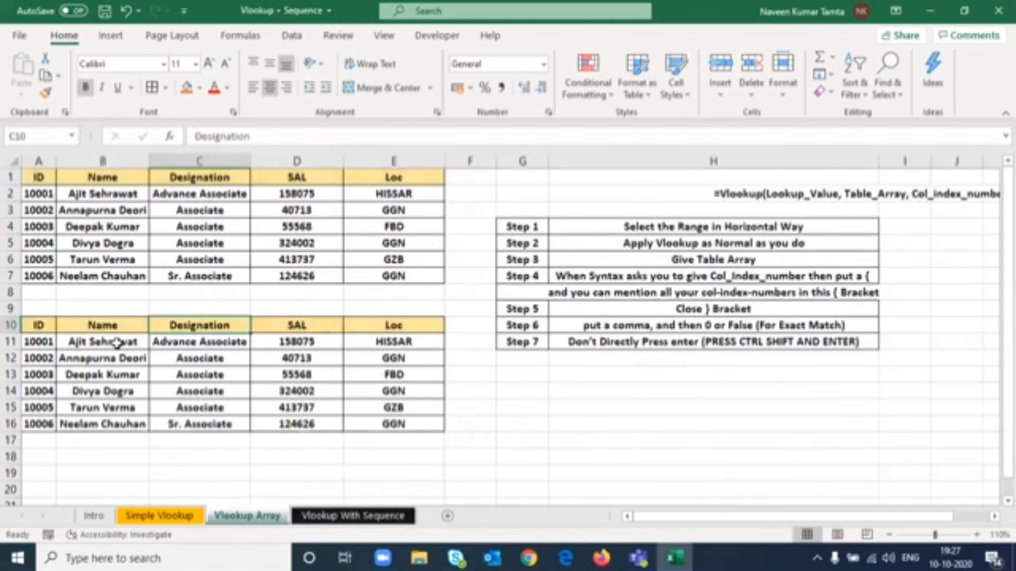
{"action": "key", "text": "Left"}
{"action": "key", "text": "Left"}
{"action": "key", "text": "ctrl+Page_Down"}
- Start a VLOOKUP in B11 using $A11 as the lookup value
{"action": "key", "text": "Right"}
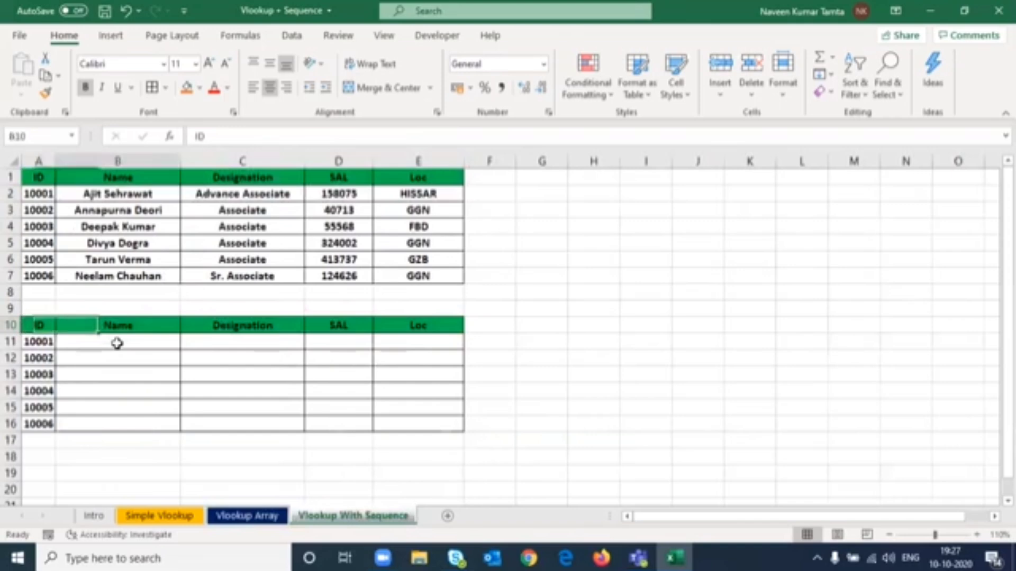
{"action": "key", "text": "Right"}
{"action": "key", "text": "Down"}
{"action": "key", "text": "Left"}
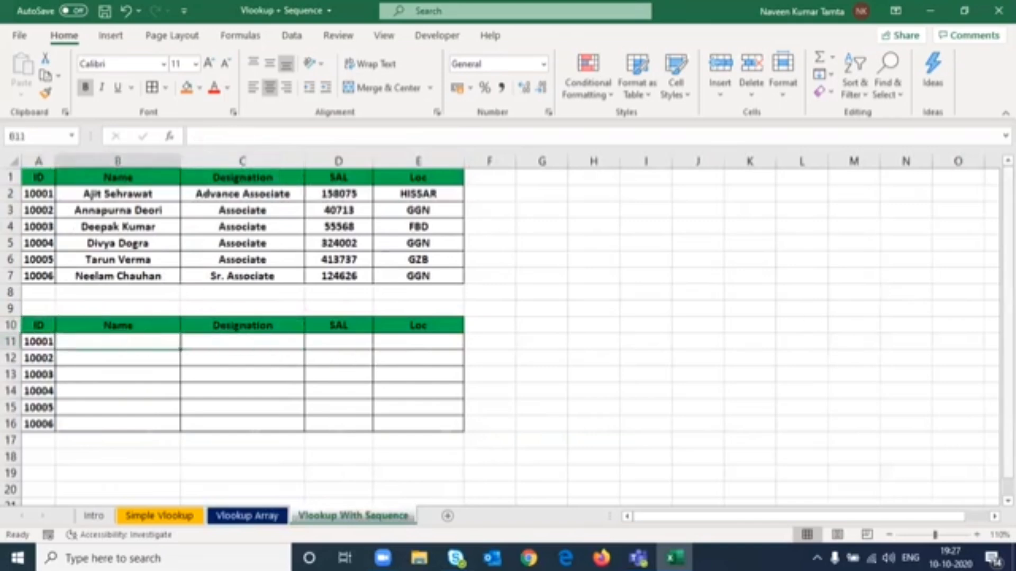
{"action": "type", "text": "=vl"}
{"action": "key", "text": "Tab"}
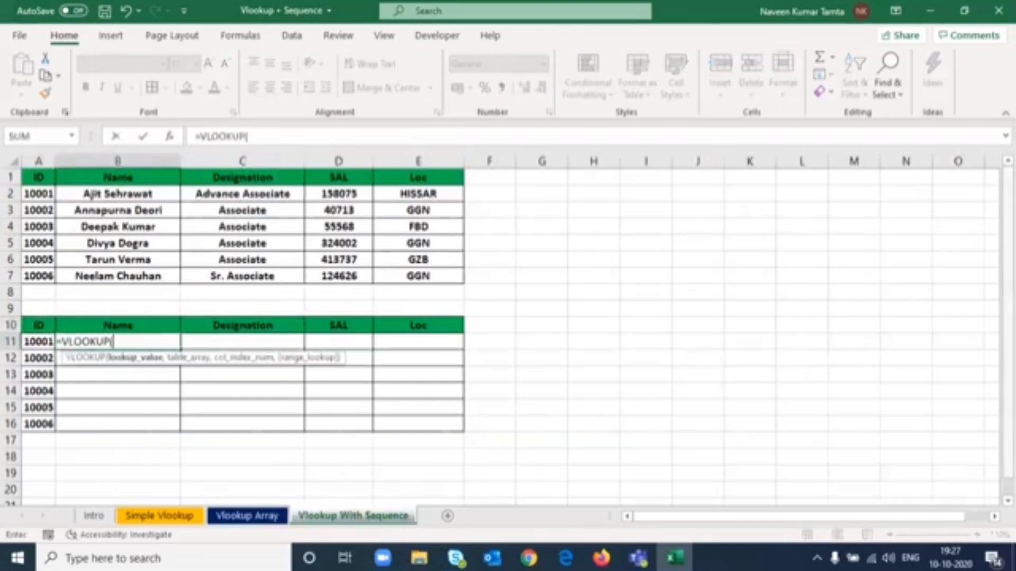
{"action": "left_click", "coordinate": [40, 342]}
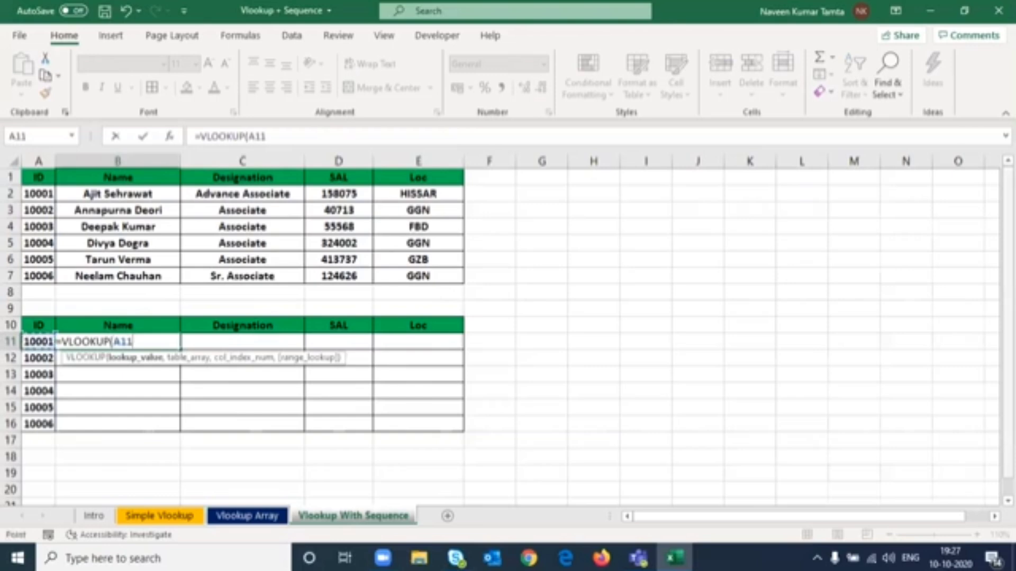
{"action": "key", "text": "F4"}
{"action": "key", "text": "F4"}
{"action": "key", "text": "F4"}
{"action": "type", "text": ","}
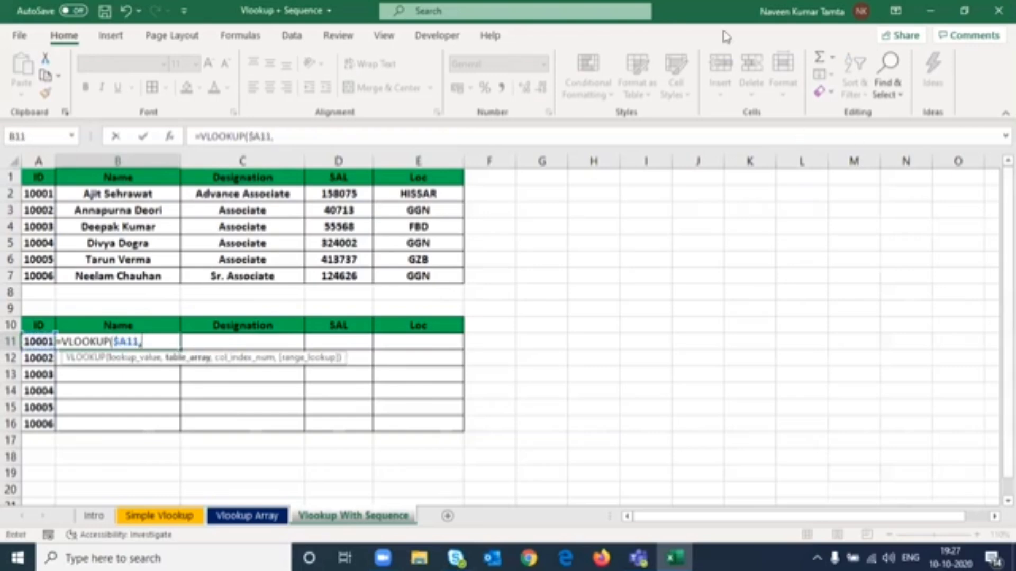
- Add the upper table $A$1:$E$7 as the VLOOKUP table array
{"action": "left_click", "coordinate": [268, 291]}
{"action": "left_click", "coordinate": [39, 181]}
{"action": "key", "text": "ctrl+shift+Down"}
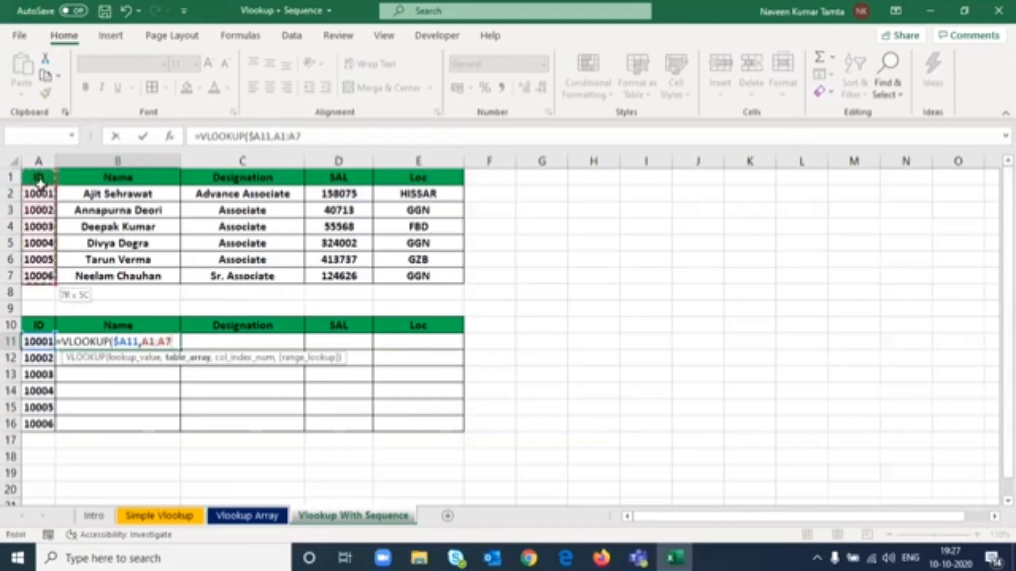
{"action": "key", "text": "ctrl+shift+Right"}
{"action": "key", "text": "F4"}
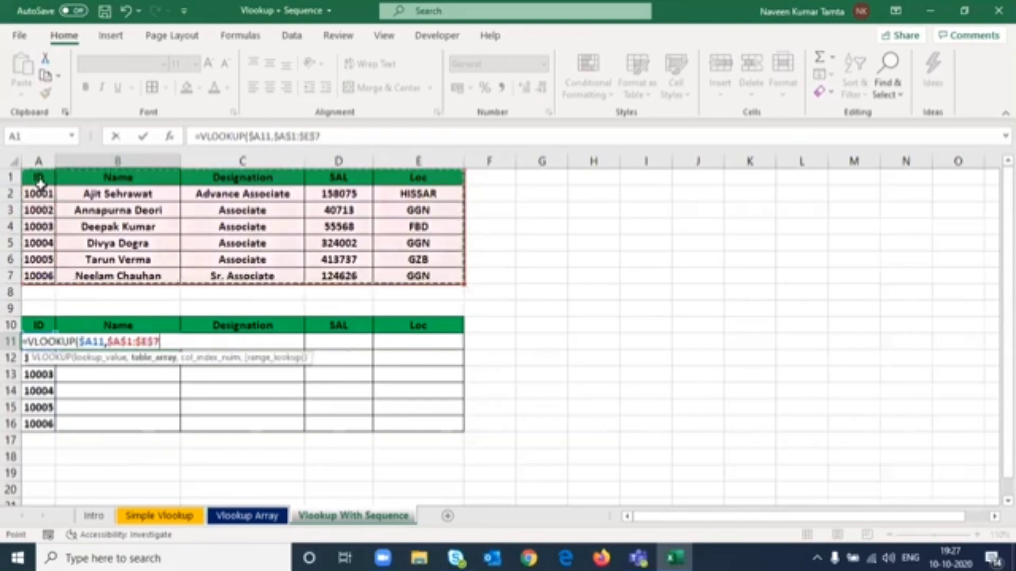
{"action": "type", "text": ","}
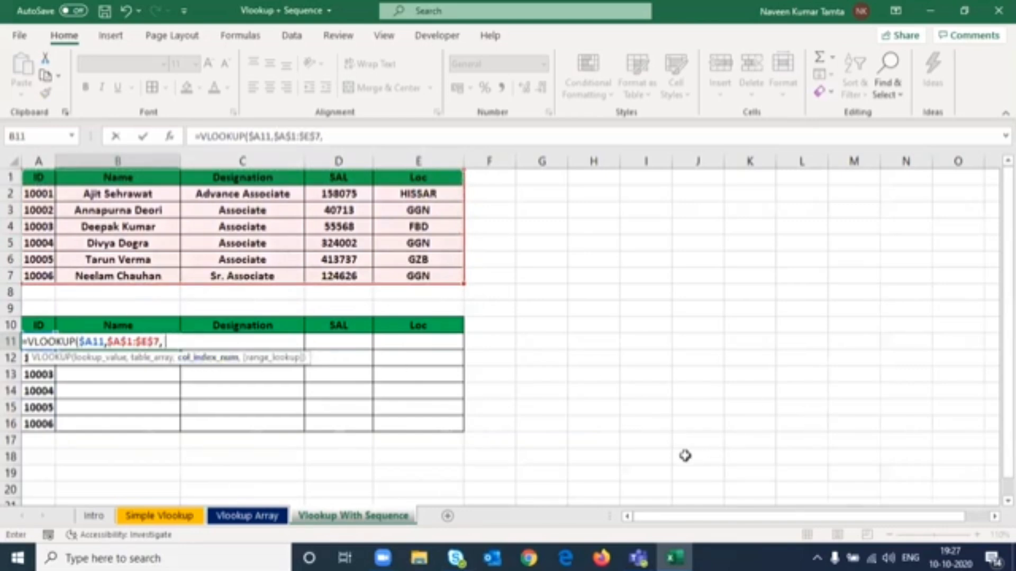
- Insert SEQUENCE as the column index, leaving rows empty and starting a COLUMNS function for its columns argument
{"action": "left_click", "coordinate": [360, 137]}
{"action": "type", "text": "seq"}
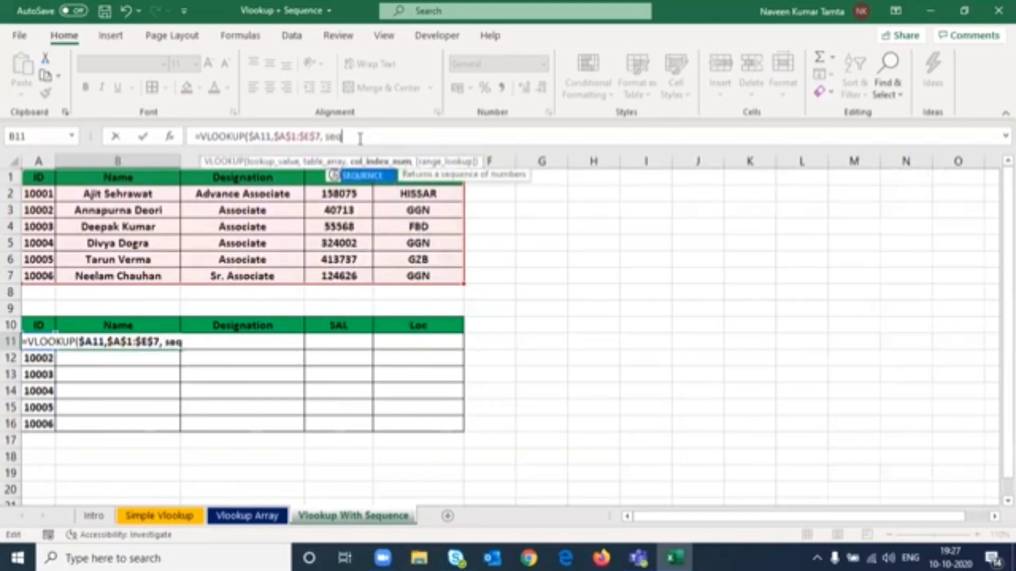
{"action": "key", "text": "Tab"}
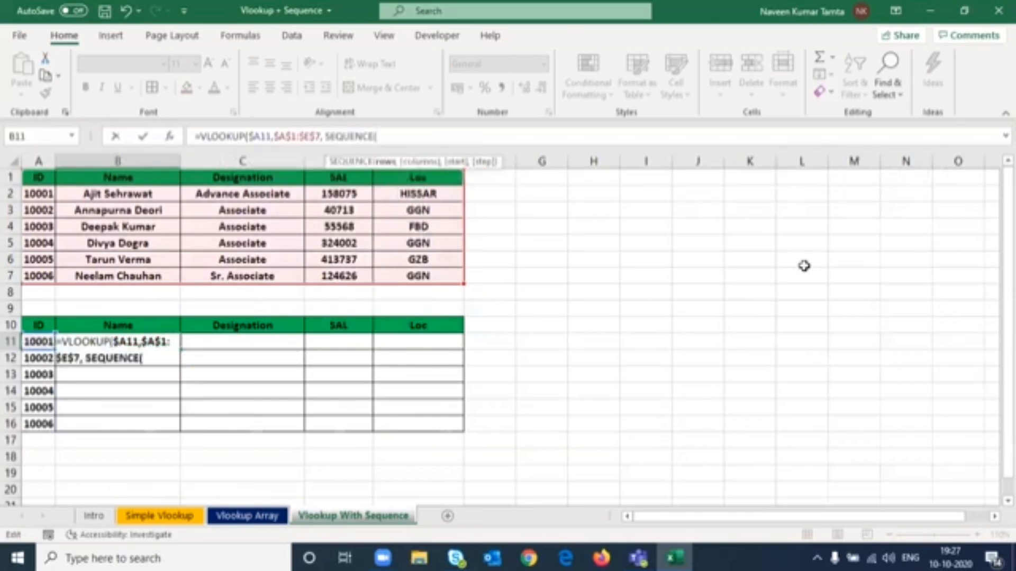
{"action": "left_click_drag", "start_coordinate": [452, 161], "coordinate": [773, 312]}
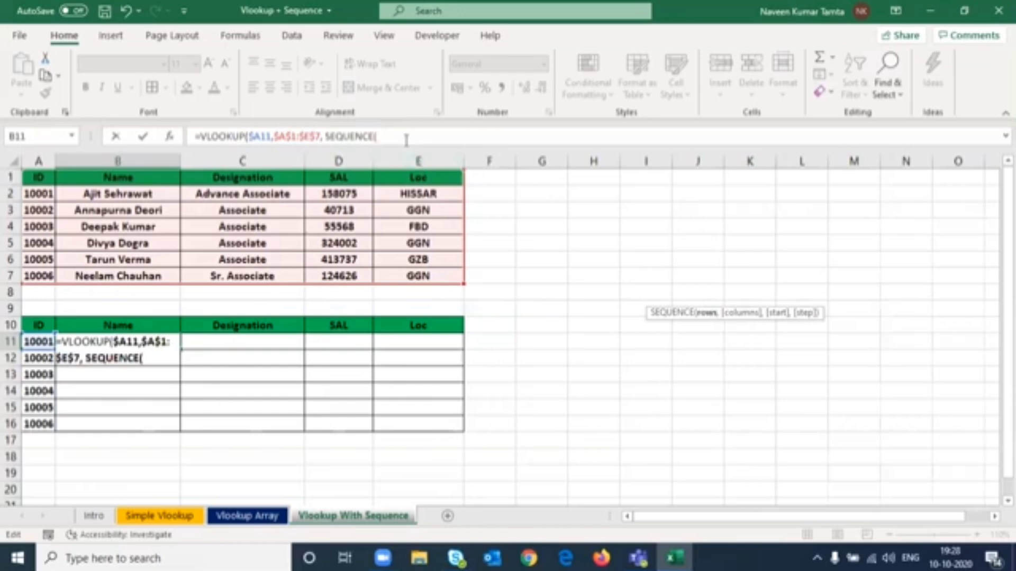
{"action": "type", "text": ","}
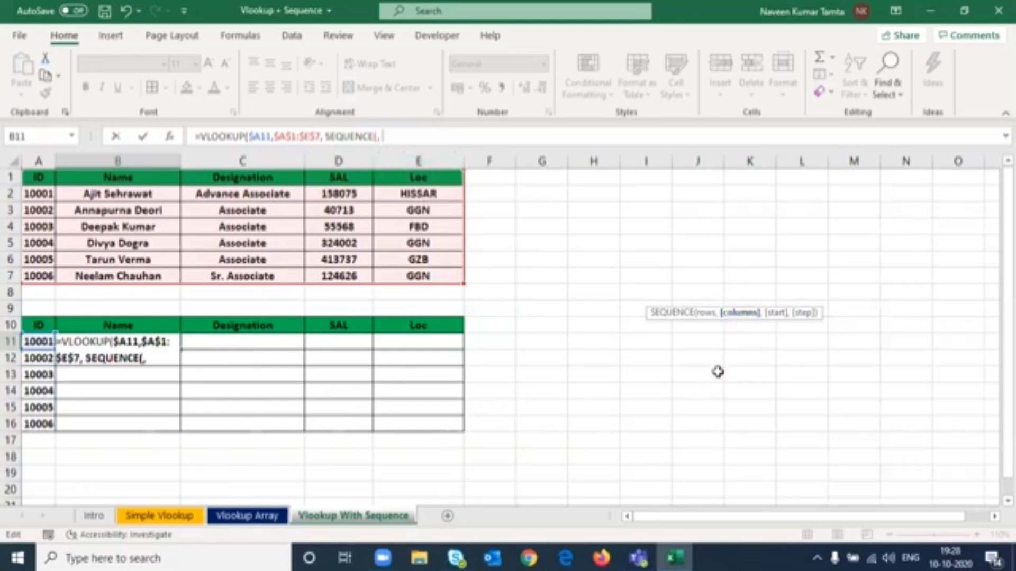
{"action": "type", "text": "col"}
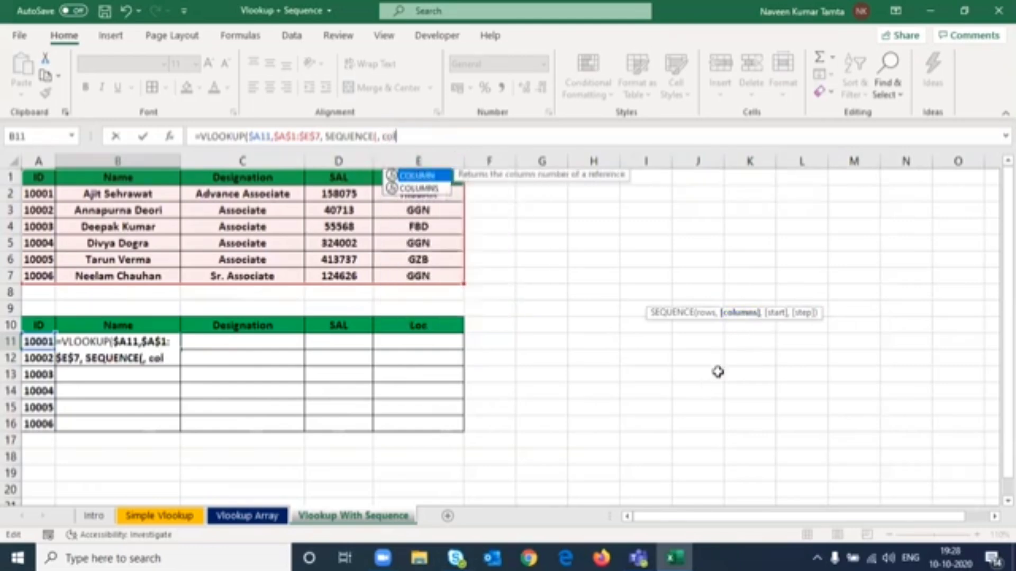
{"action": "key", "text": "Down"}
{"action": "key", "text": "Tab"}
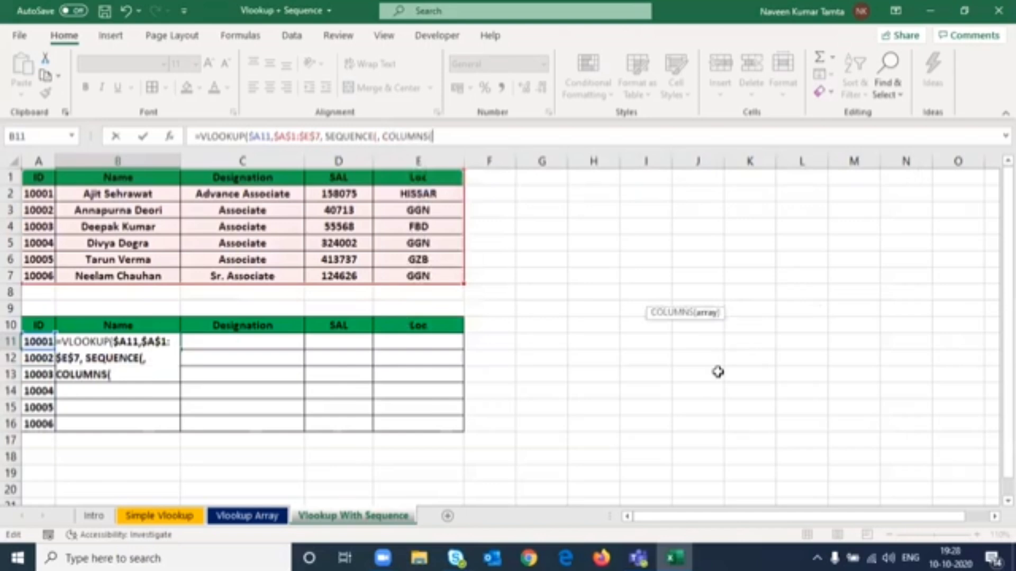
- Set COLUMNS to B11:E11 and give SEQUENCE a start value of 2
{"action": "left_click", "coordinate": [397, 344]}
{"action": "key", "text": "shift+Left"}
{"action": "key", "text": "shift+Left"}
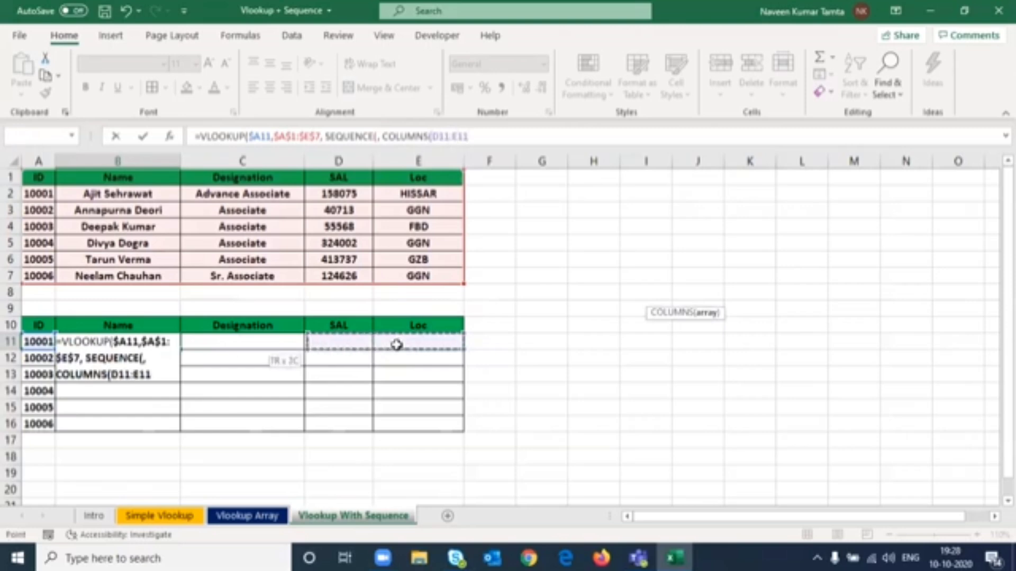
{"action": "key", "text": "shift+Left"}
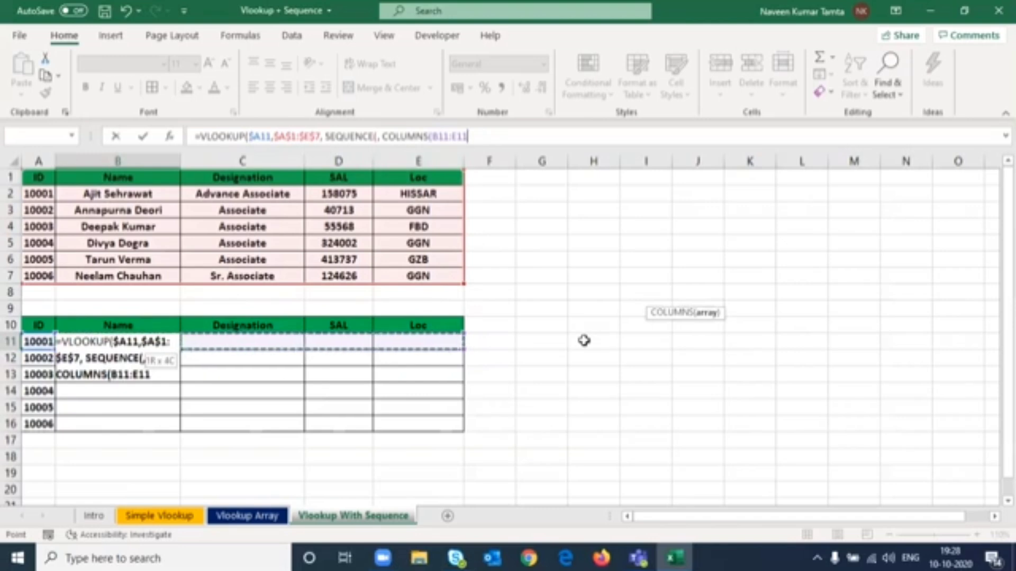
{"action": "type", "text": "),"}
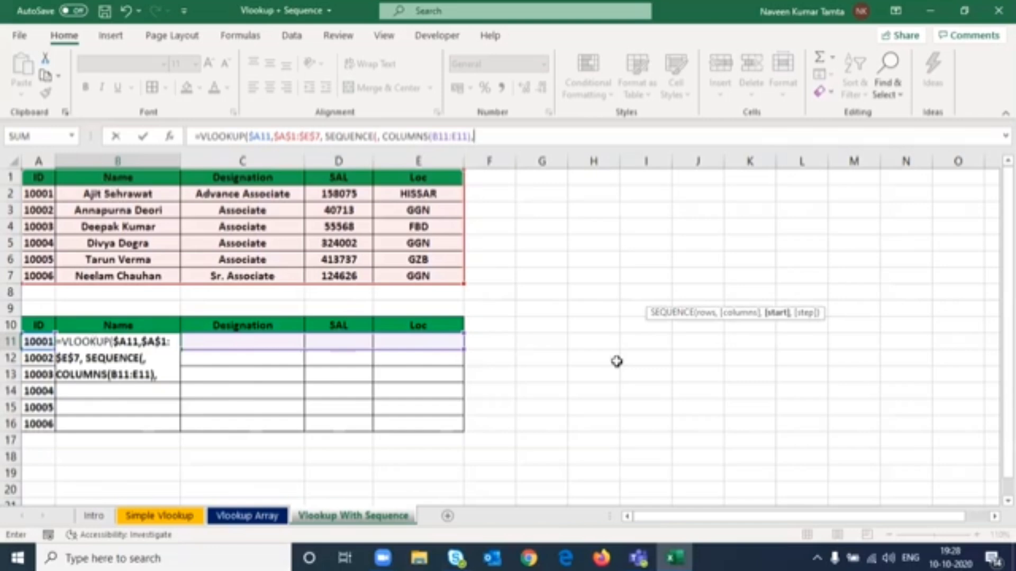
{"action": "type", "text": "2)"}
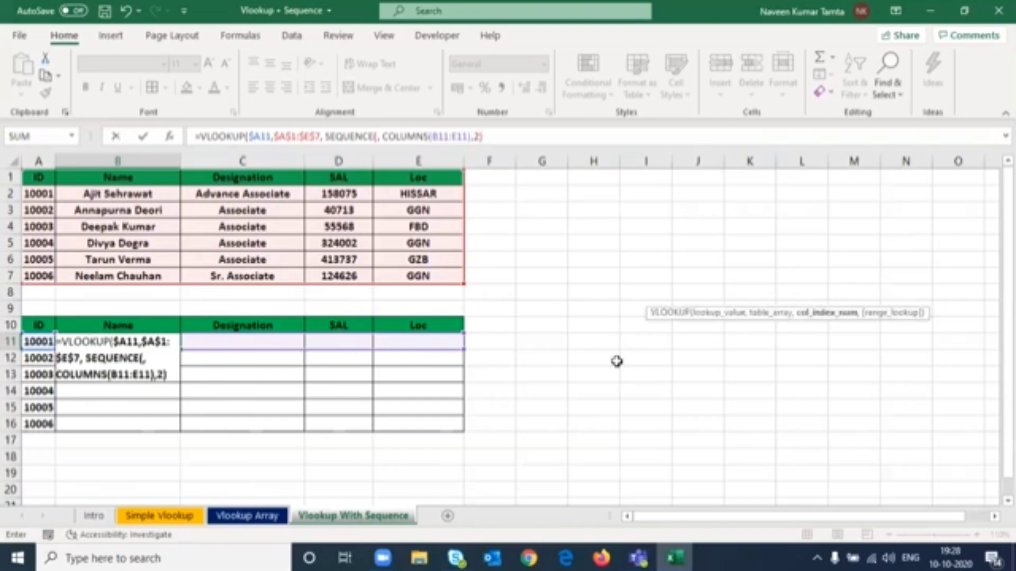
{"action": "type", "text": ","}
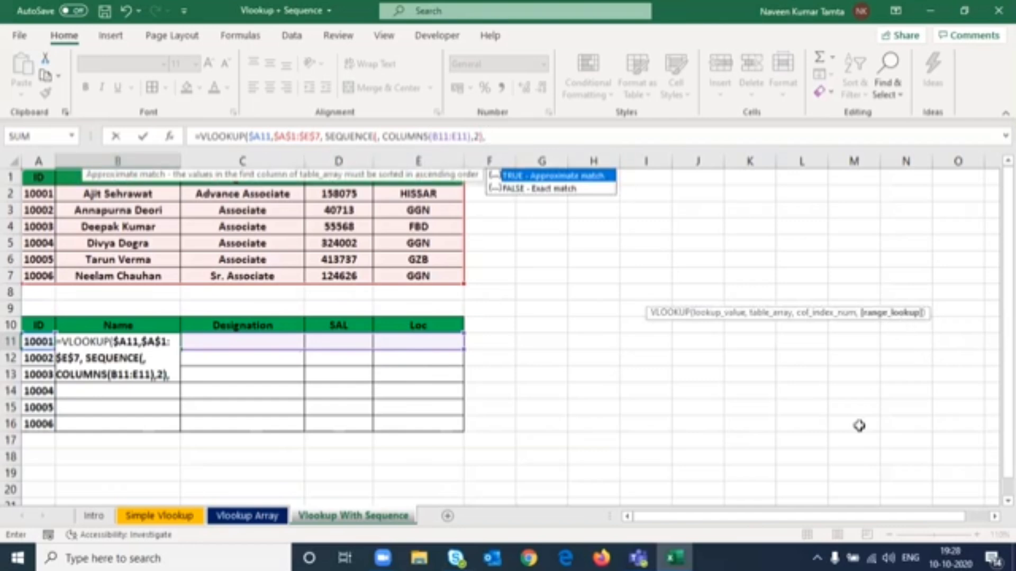
{"action": "type", "text": "0)"}
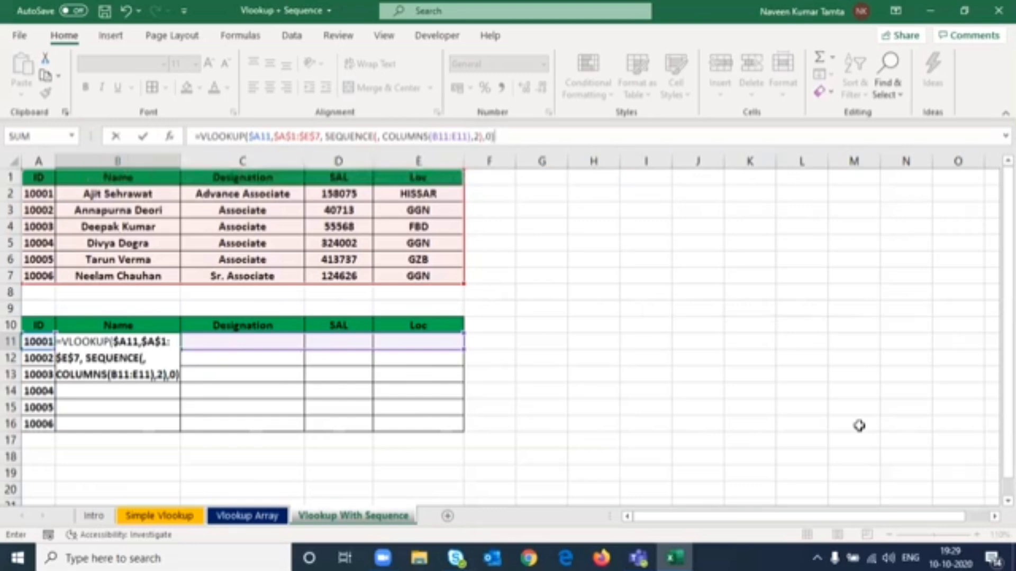
- Finish the VLOOKUP with 0 for exact match and enter the formula
{"action": "key", "text": "Return"}
- Fill the B11 formula down the lower table through row 16
{"action": "key", "text": "Up"}
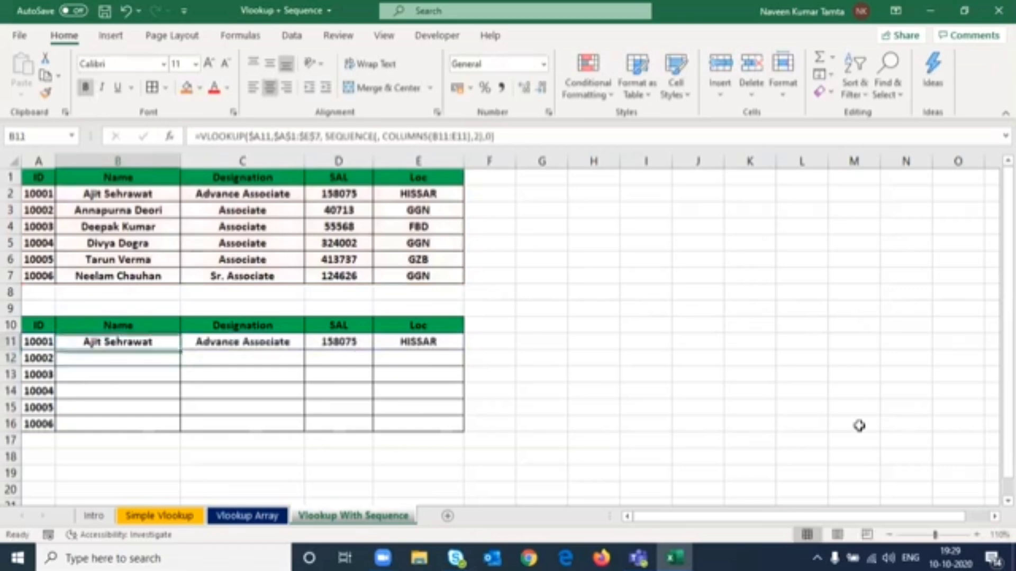
{"action": "key", "text": "shift+Right"}
{"action": "key", "text": "shift+Right"}
{"action": "key", "text": "shift+Right"}
{"action": "key", "text": "shift+Down"}
{"action": "key", "text": "shift+Down"}
{"action": "key", "text": "shift+Down"}
{"action": "key", "text": "shift+Down"}
{"action": "key", "text": "shift+Down"}
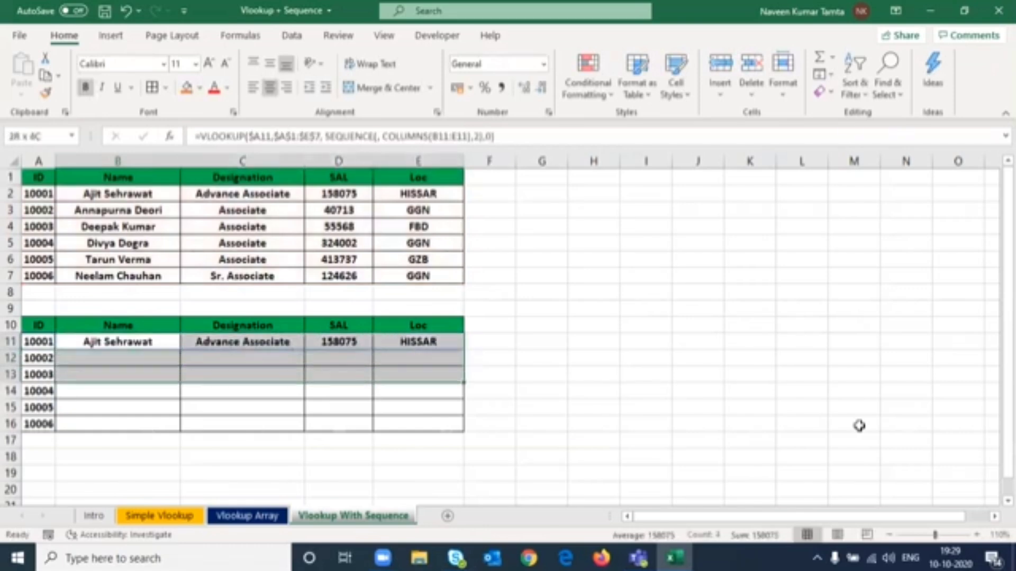
{"action": "key", "text": "ctrl+d"}
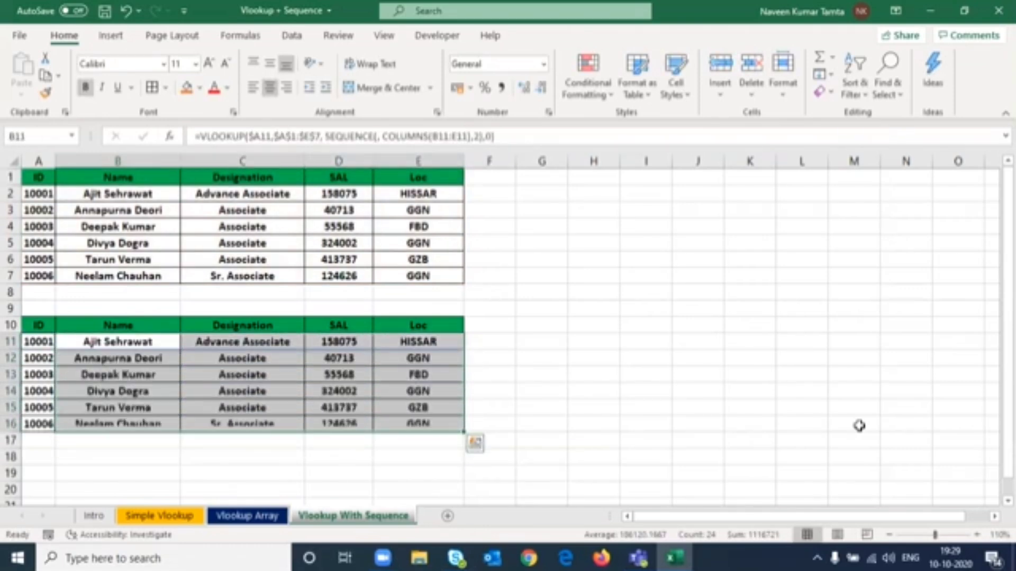
{"action": "key", "text": "Up"}
{"action": "key", "text": "Down"}
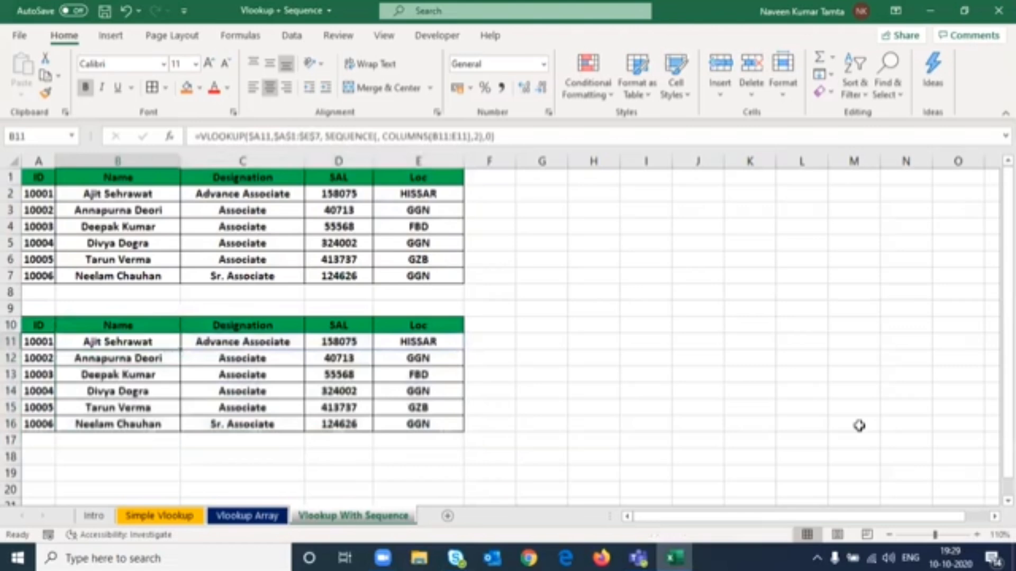